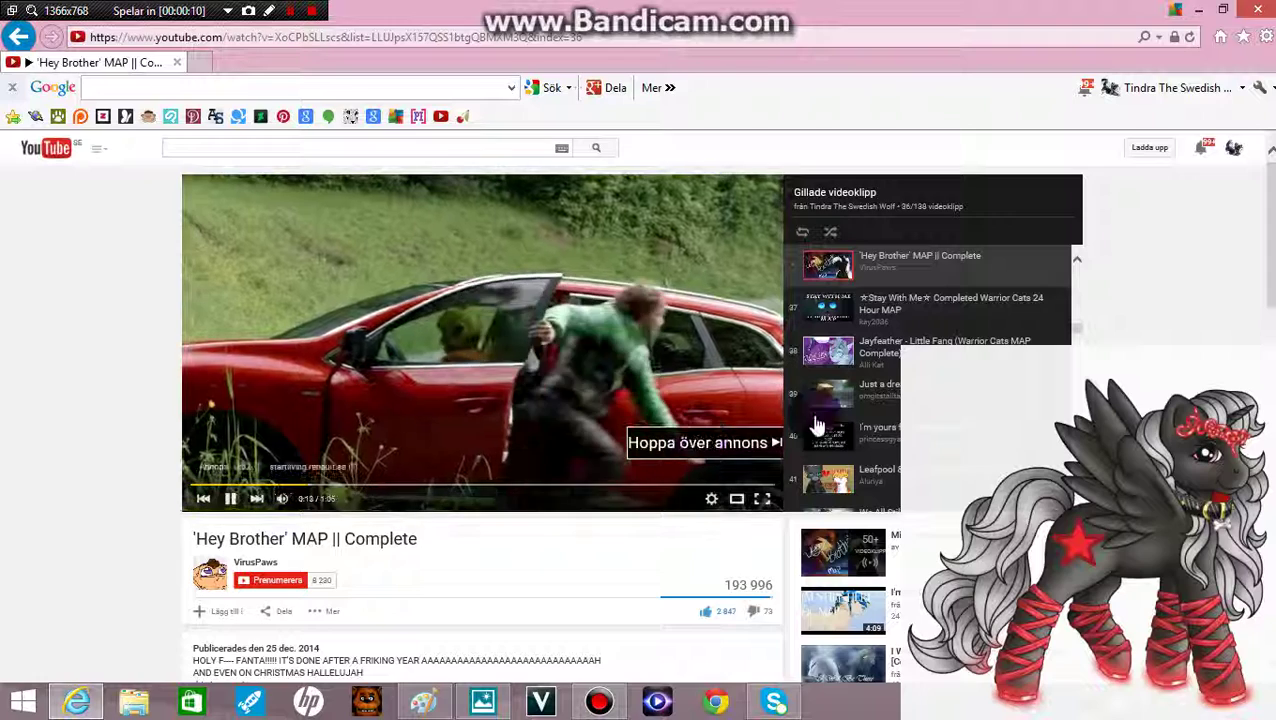
# Browse the liked-videos playlist from the current video back toward its earlier entries
pyautogui.click(1075, 262)
pyautogui.click(1072, 265)
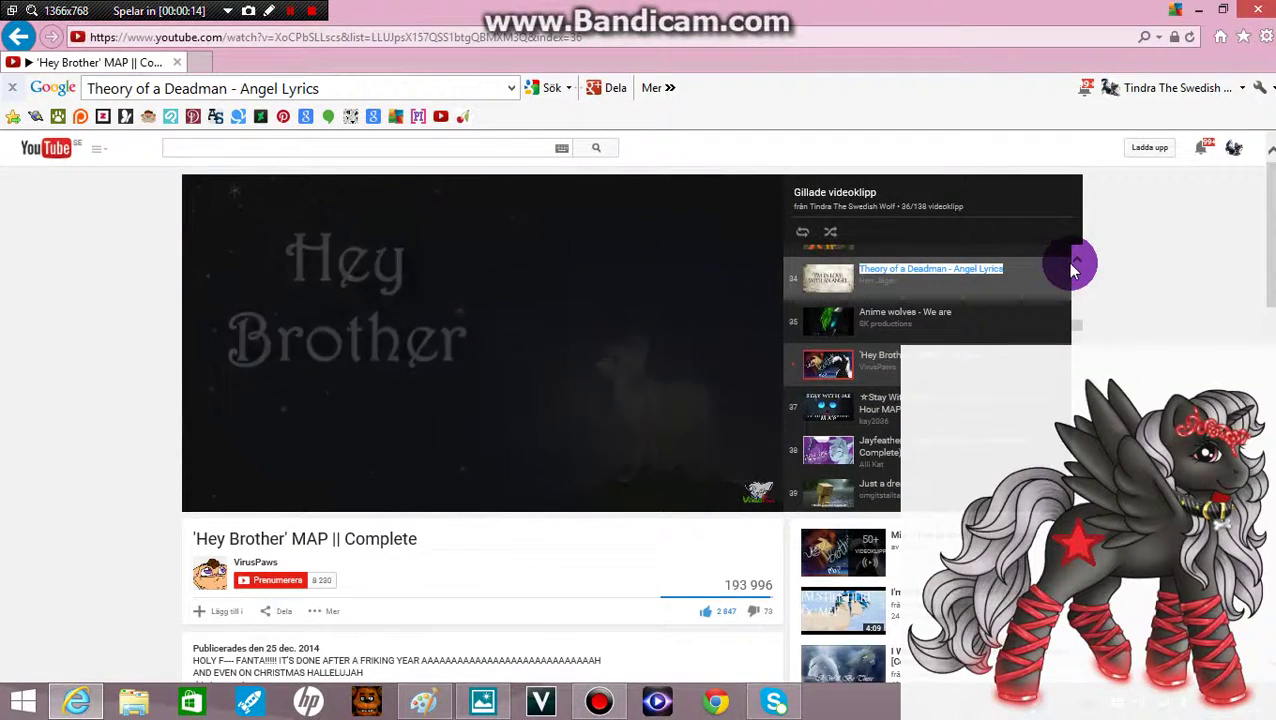
pyautogui.click(1080, 262)
pyautogui.click(1078, 260)
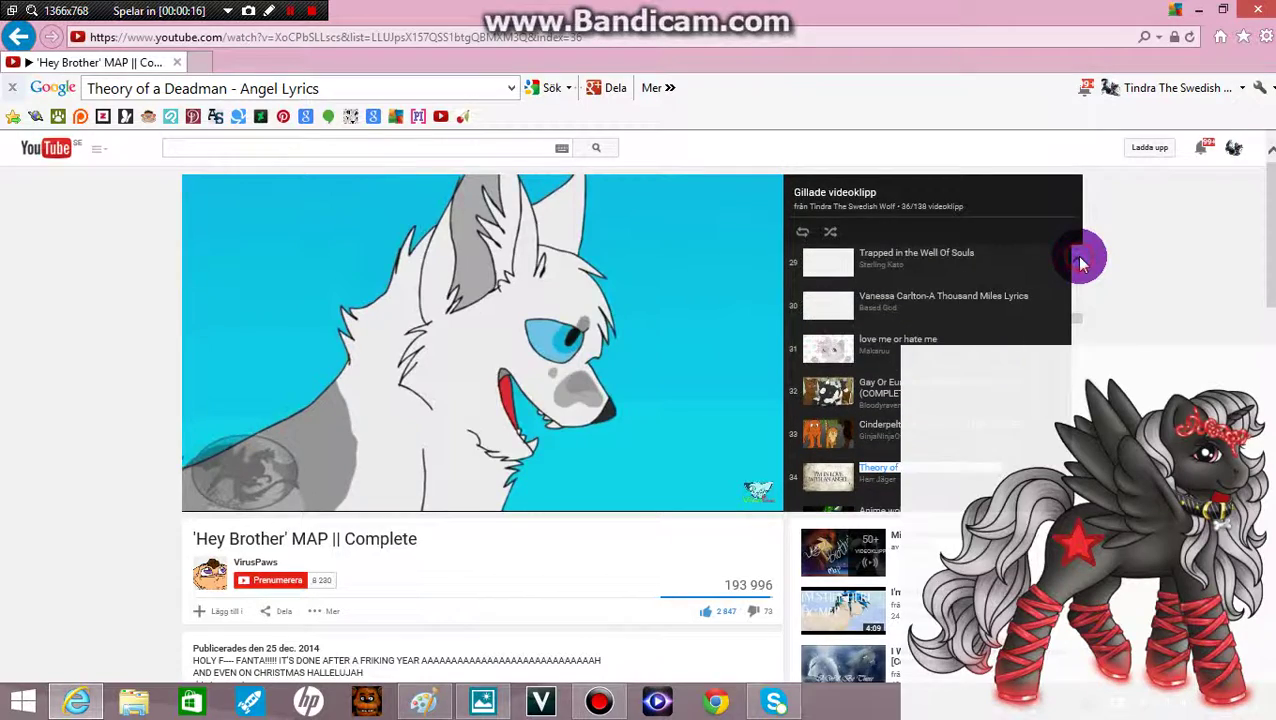
pyautogui.click(1078, 260)
pyautogui.click(1078, 260)
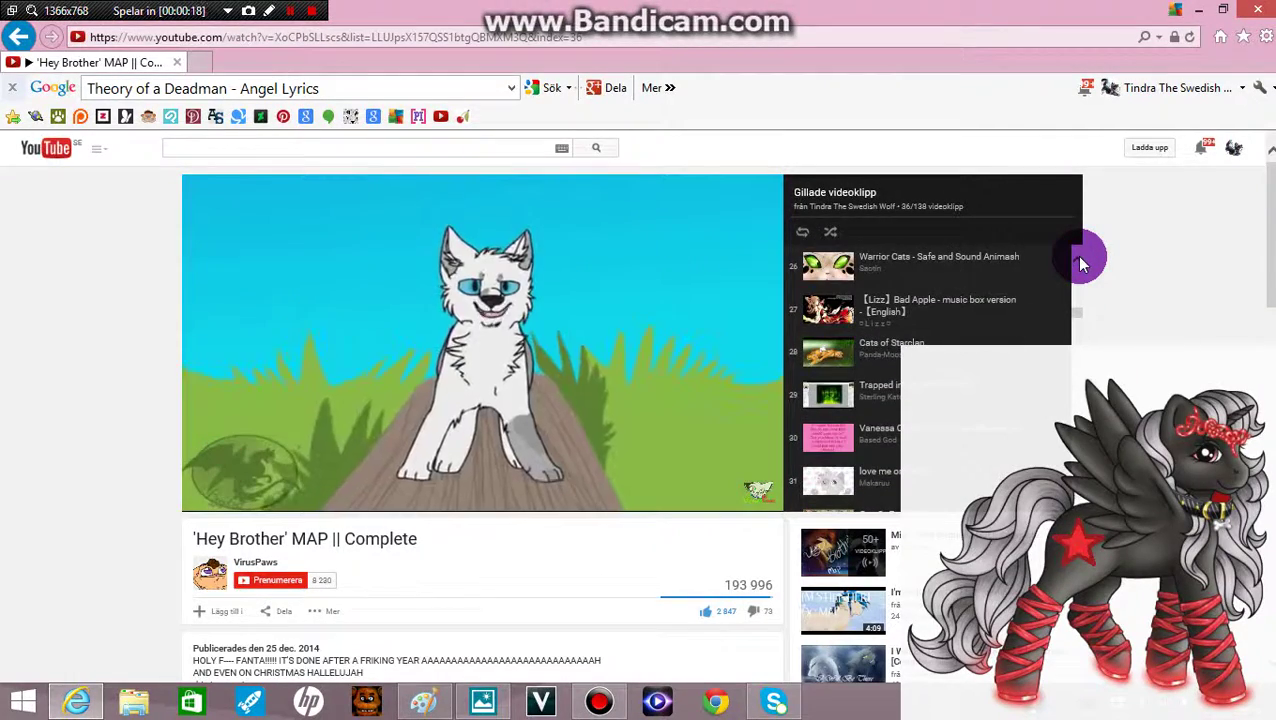
pyautogui.scroll(3, 1080, 263)
pyautogui.scroll(7, 1080, 262)
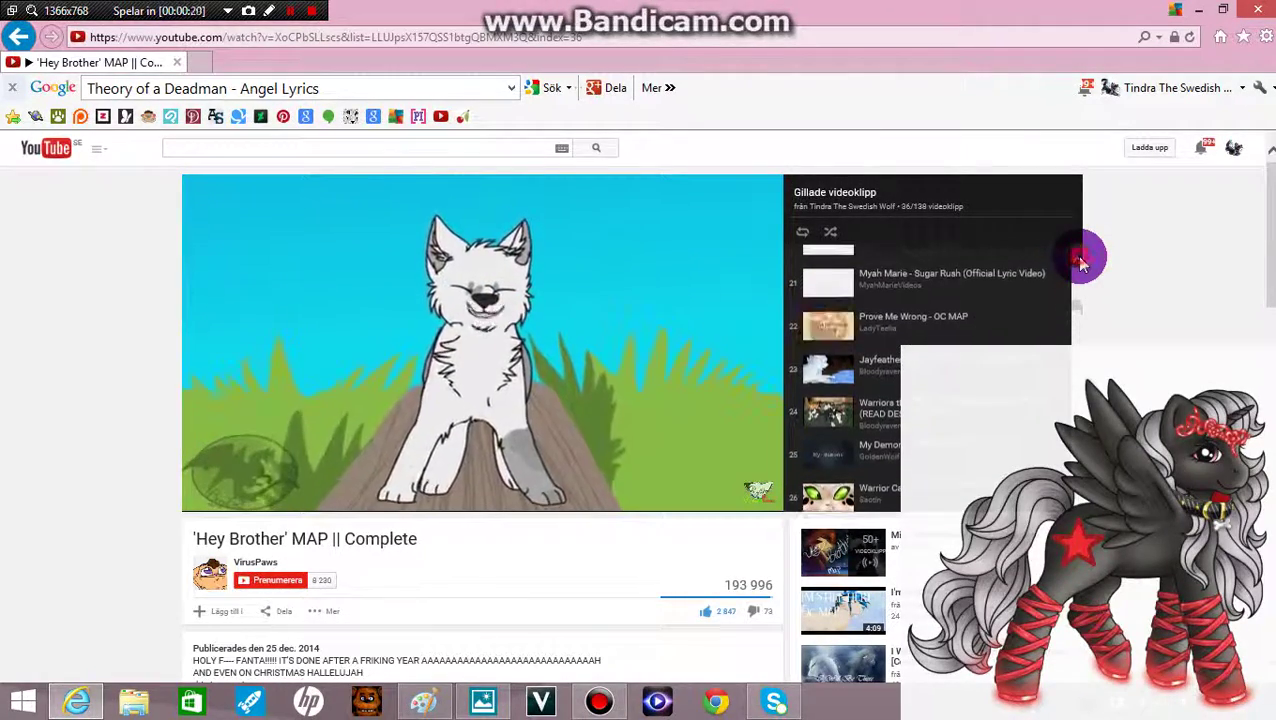
pyautogui.scroll(6, 1080, 262)
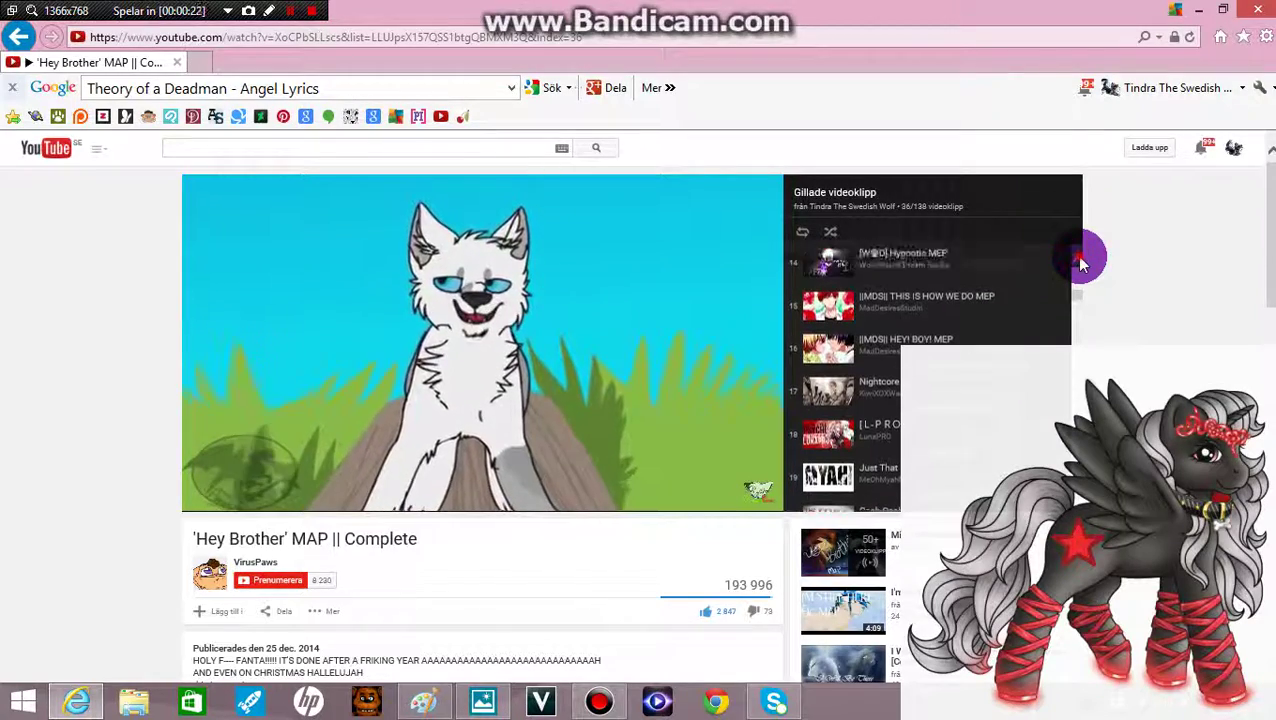
# Switch to Paint and draw a half-closed eye and a nose outline on the fox's head with the black pencil
pyautogui.click(445, 708)
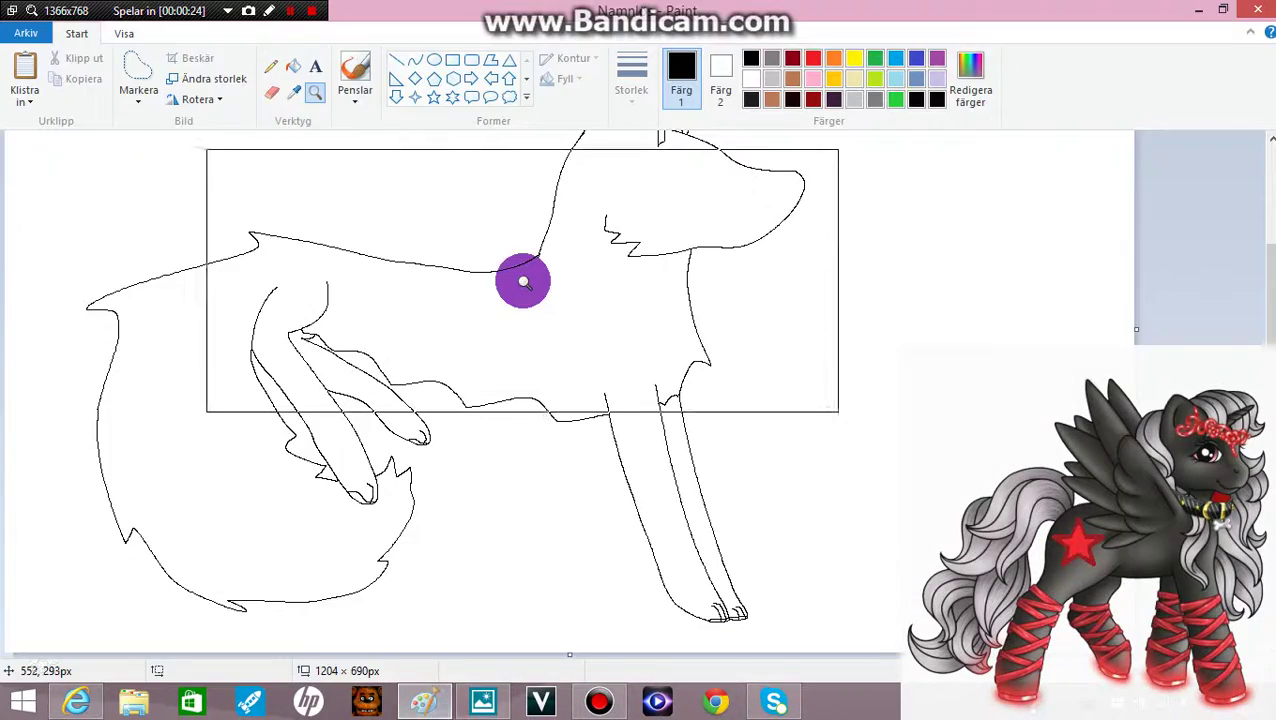
pyautogui.click(671, 281)
pyautogui.click(708, 292)
pyautogui.click(270, 66)
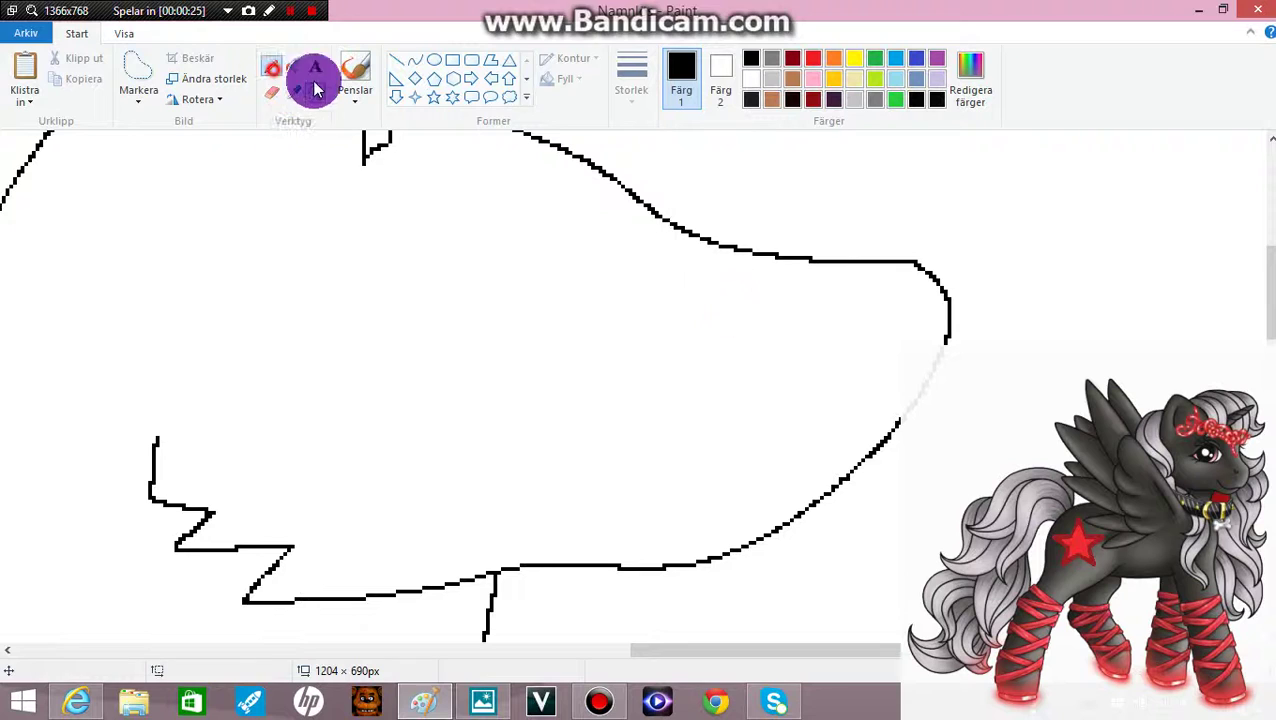
pyautogui.click(751, 58)
pyautogui.moveTo(419, 283)
pyautogui.mouseDown()
pyautogui.moveTo(555, 279)
pyautogui.moveTo(471, 328)
pyautogui.mouseUp()
pyautogui.hotkey('ctrl', 'z')
pyautogui.moveTo(431, 272)
pyautogui.mouseDown()
pyautogui.moveTo(535, 277)
pyautogui.moveTo(485, 313)
pyautogui.moveTo(450, 305)
pyautogui.moveTo(433, 273)
pyautogui.mouseUp()
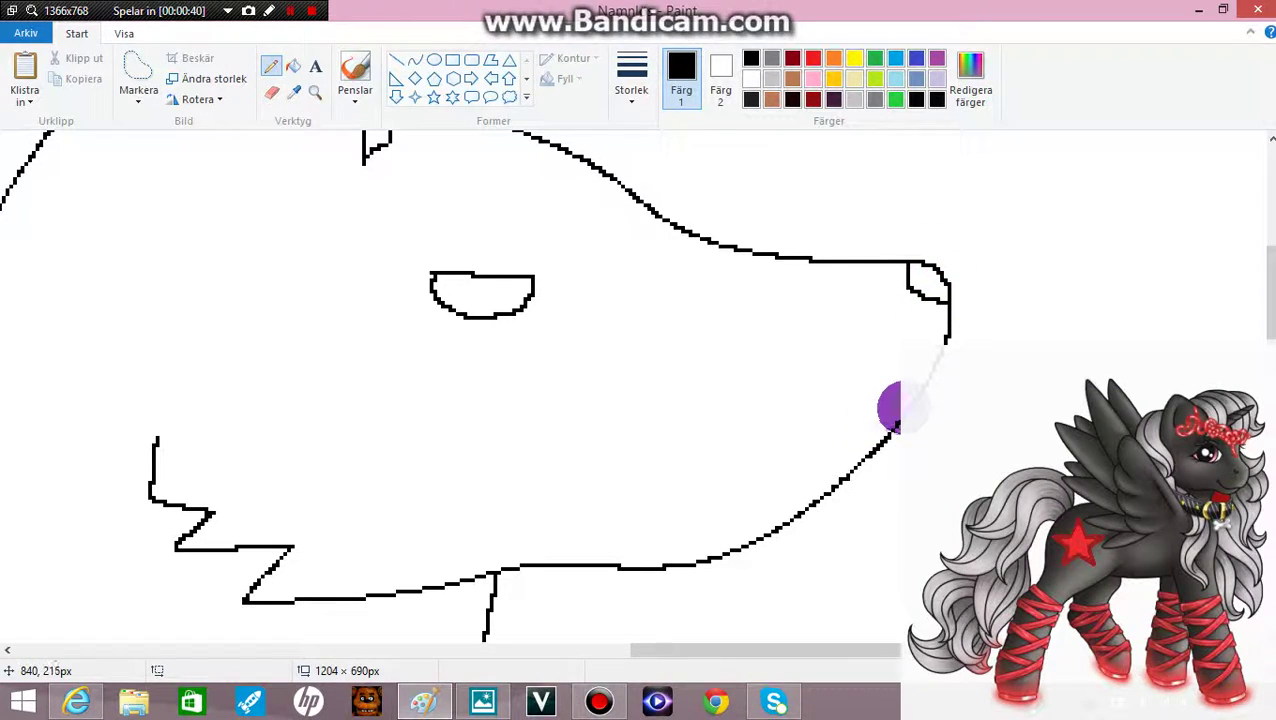
# Draw a black mouth line curving back from the front of the fox's lower muzzle
pyautogui.moveTo(897, 418); pyautogui.dragTo(769, 457)
pyautogui.hotkey('ctrl', 'z')
pyautogui.moveTo(893, 430); pyautogui.dragTo(762, 487)
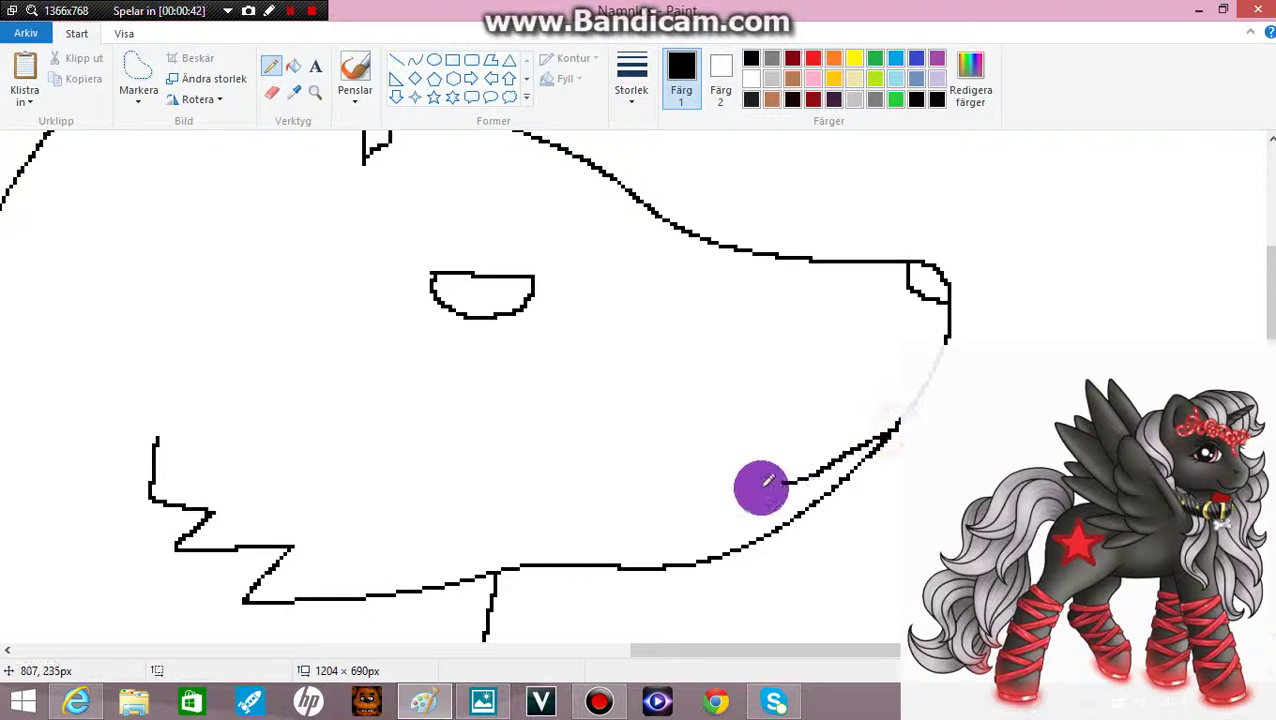
# Outline and fill the rear half of the fox's eye in bright green, and fill the nose with light gray
pyautogui.scroll(4, 541, 420)
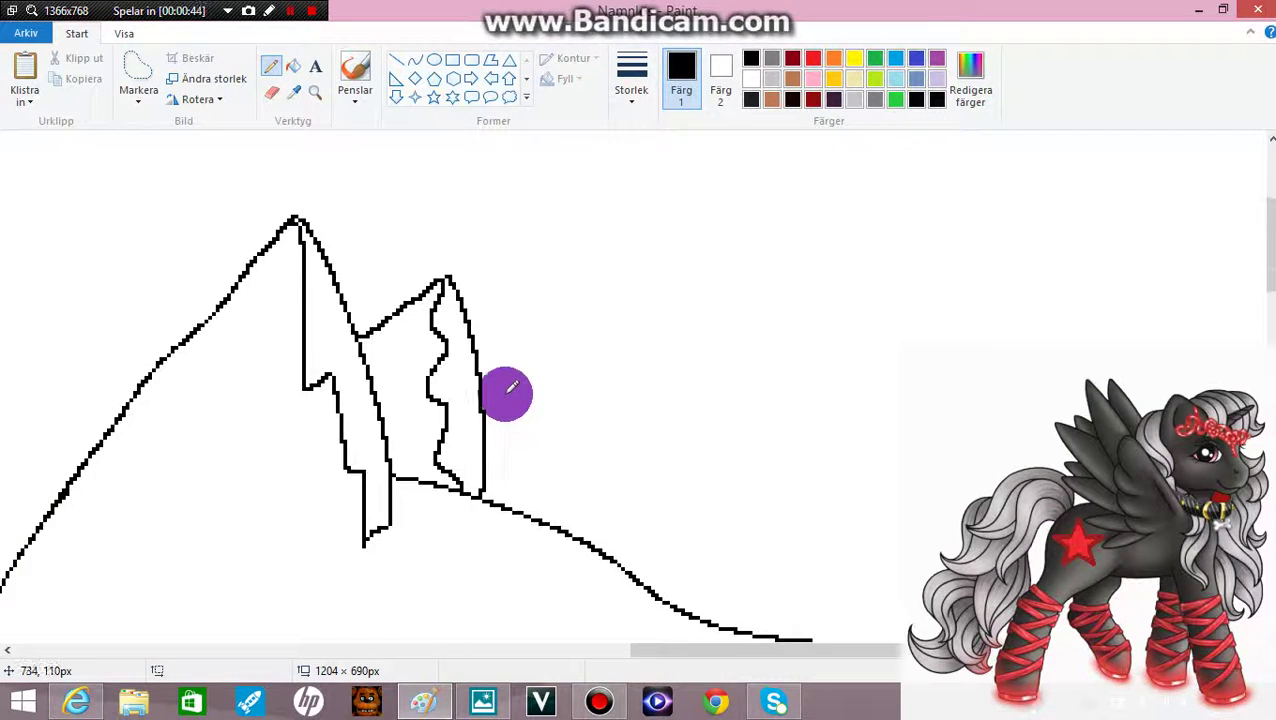
pyautogui.scroll(-4, 504, 390)
pyautogui.click(895, 100)
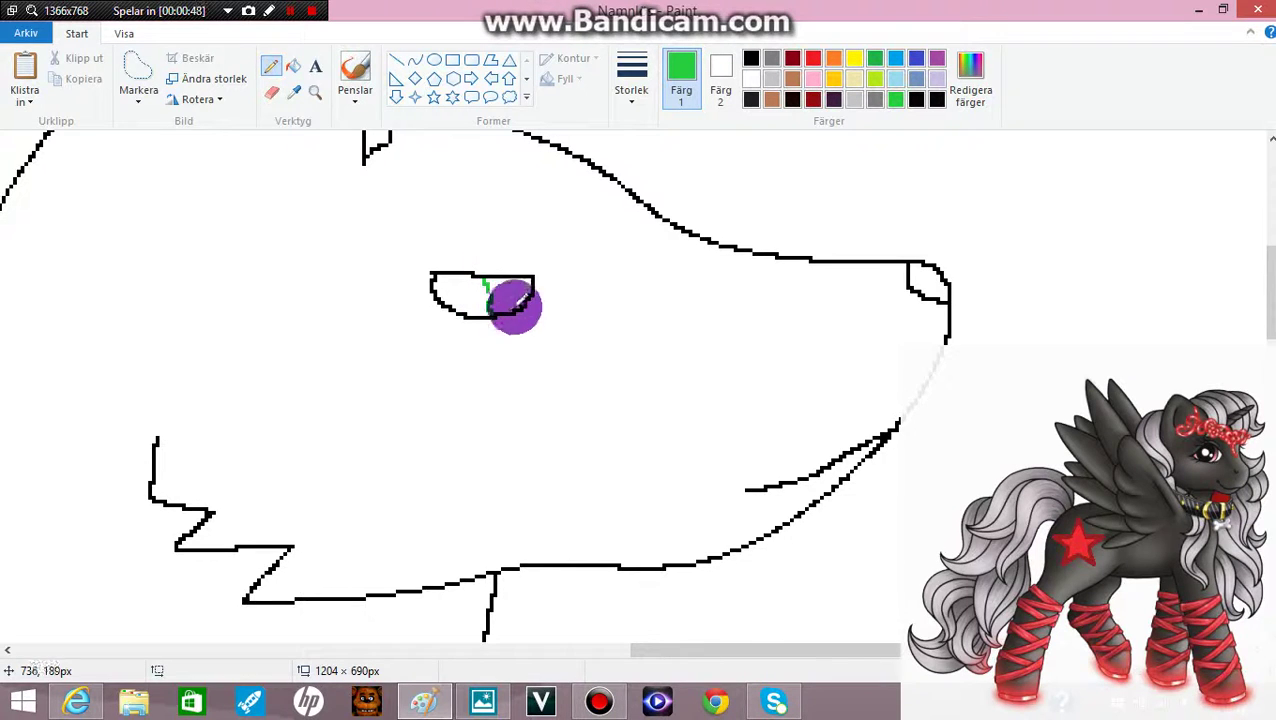
pyautogui.click(293, 66)
pyautogui.click(465, 293)
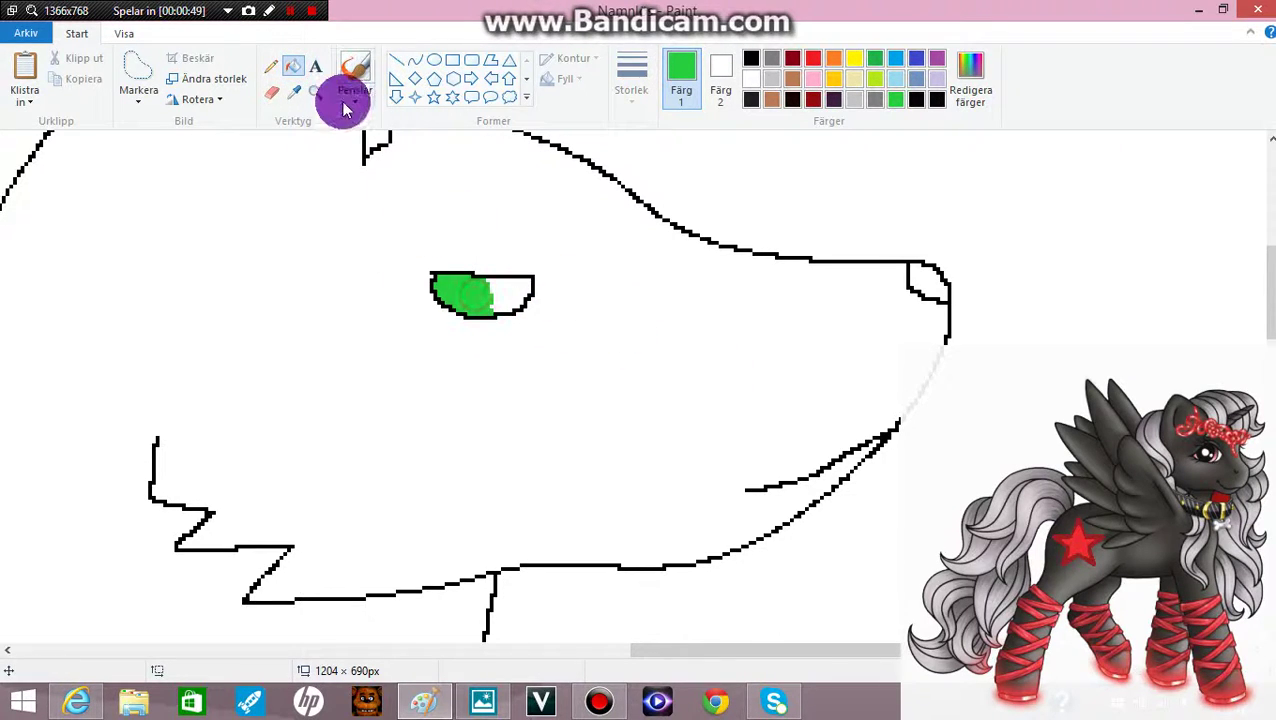
pyautogui.click(772, 79)
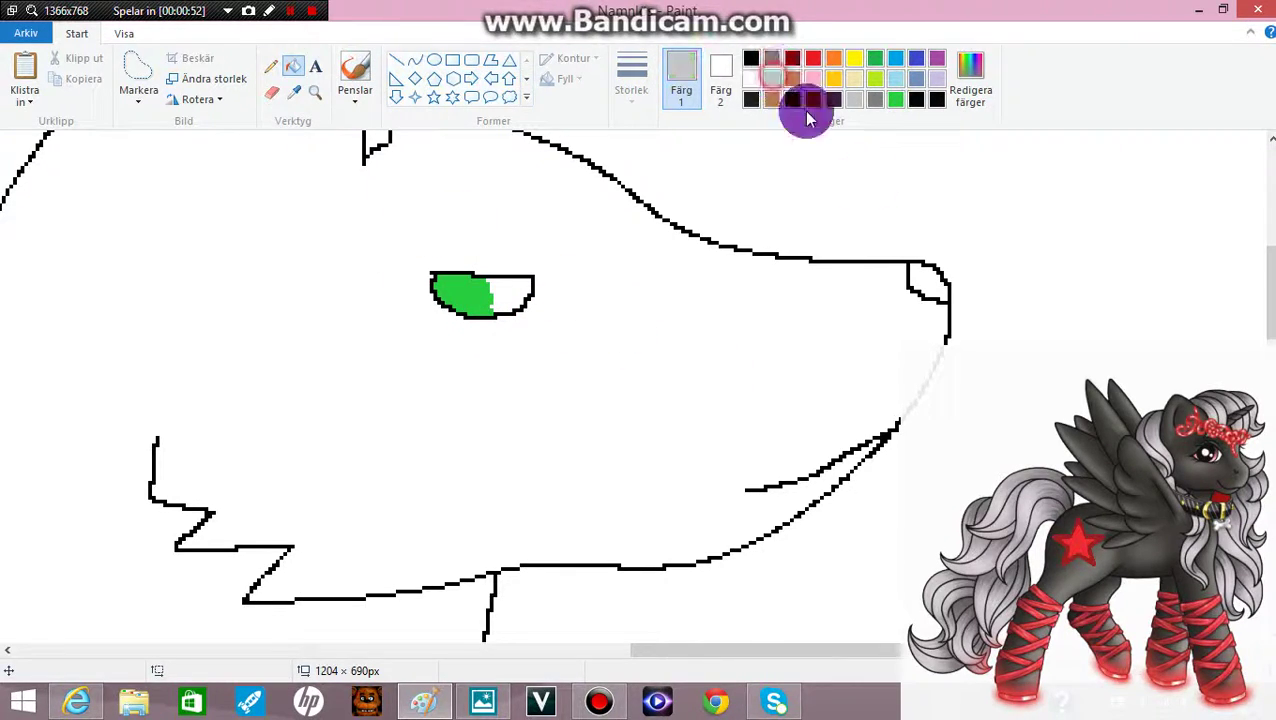
pyautogui.click(926, 284)
# Mix a darker shade of the palette orange and add it to the custom colors as the fill color
pyautogui.click(317, 97)
pyautogui.rightClick(438, 239)
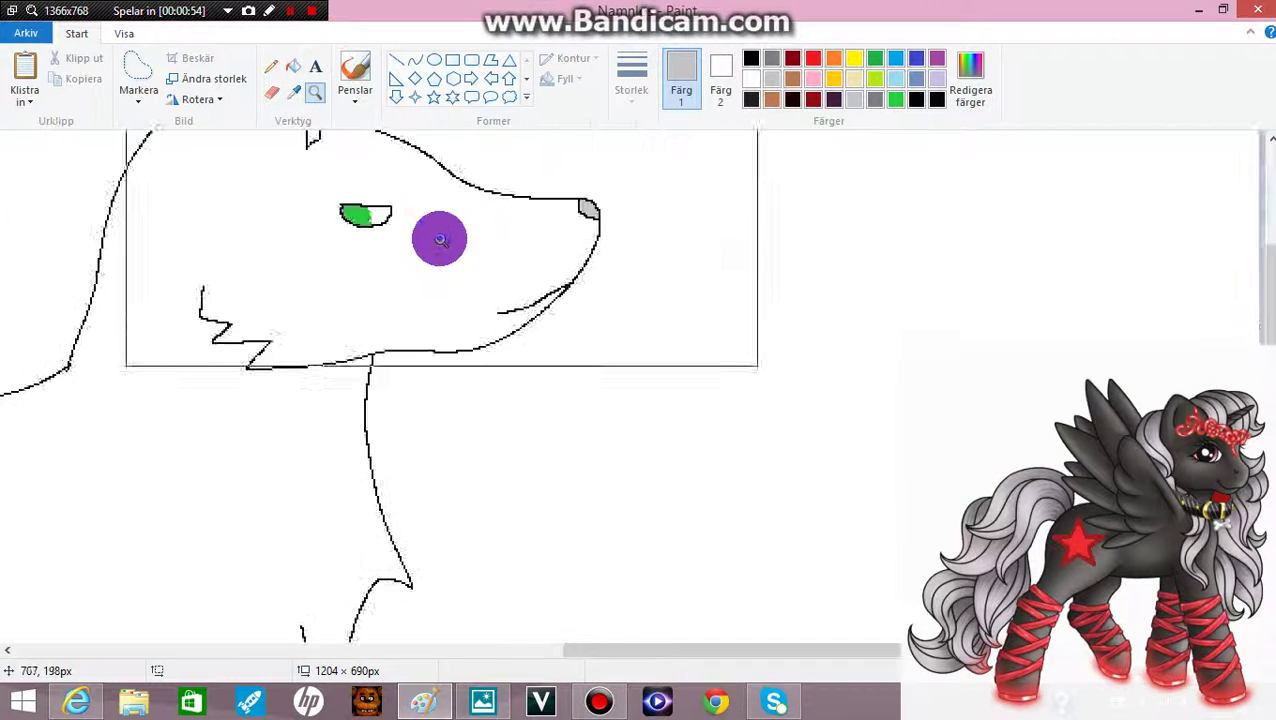
pyautogui.rightClick(438, 239)
pyautogui.rightClick(438, 239)
pyautogui.click(444, 345)
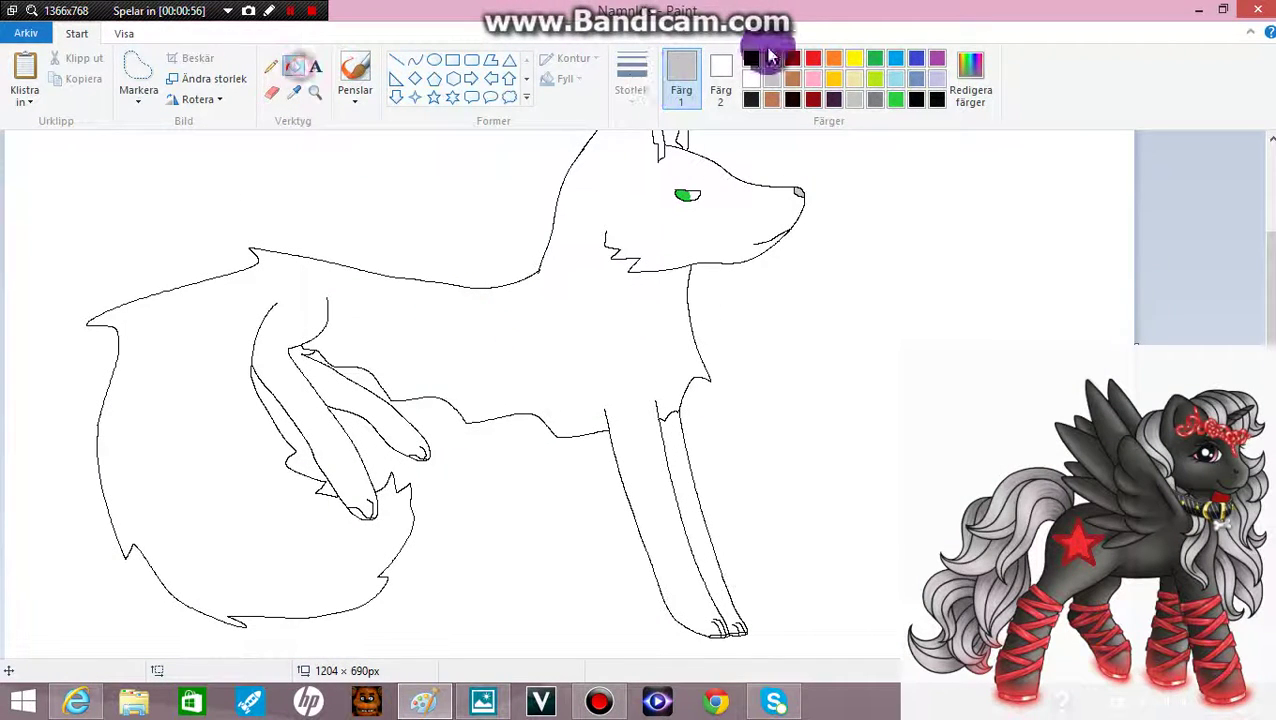
pyautogui.click(833, 58)
pyautogui.click(970, 72)
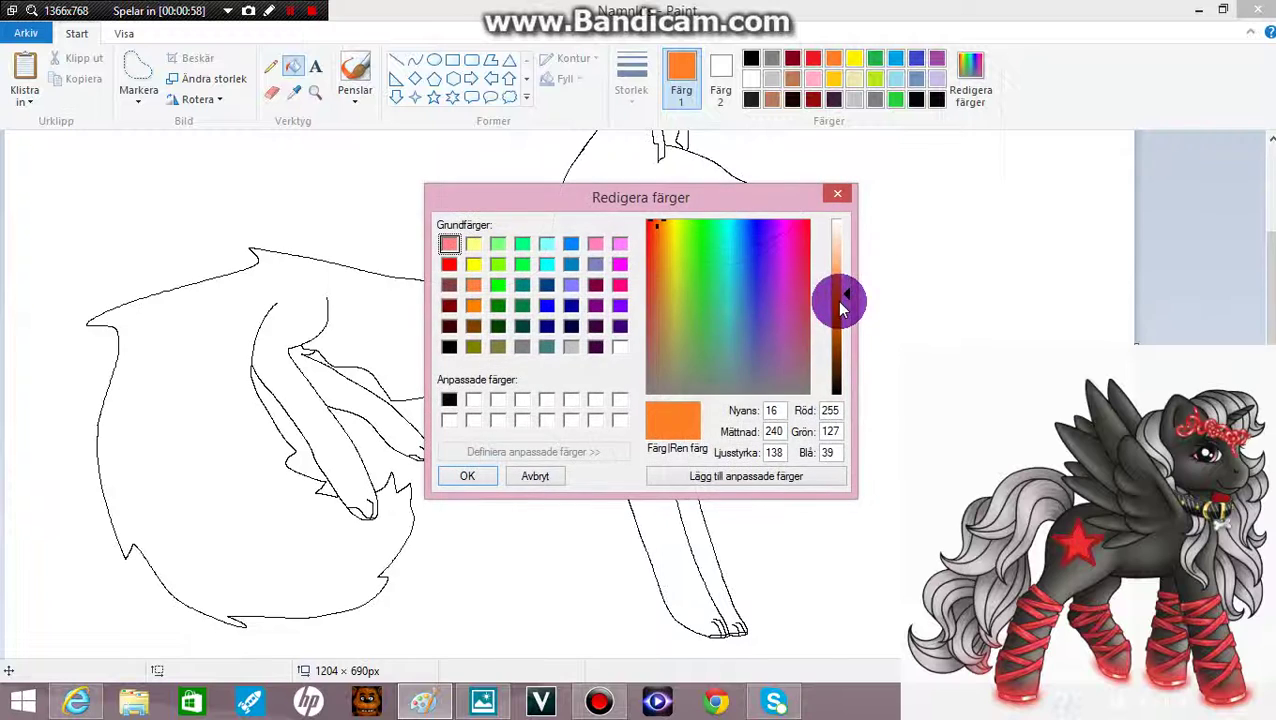
pyautogui.click(843, 300)
pyautogui.click(712, 470)
pyautogui.click(469, 474)
# Fill the fox's body, the far hind leg and the far foreleg with the custom orange
pyautogui.click(519, 328)
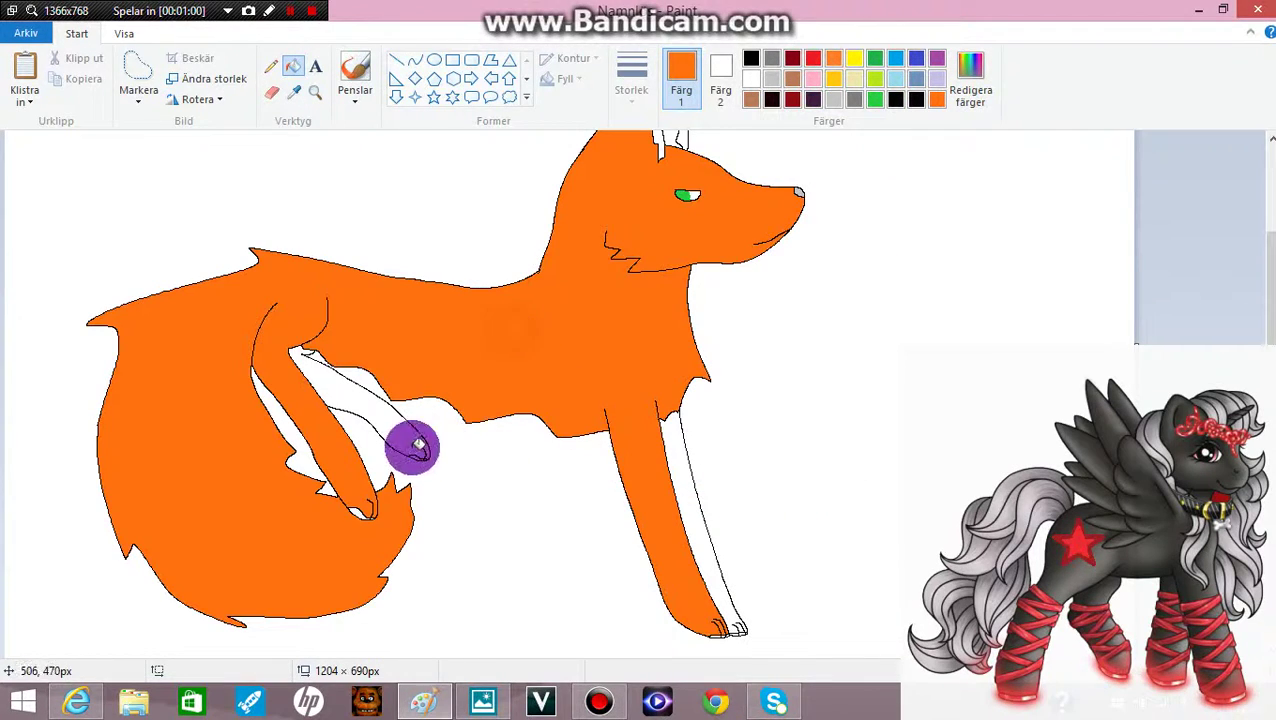
pyautogui.click(379, 413)
pyautogui.click(674, 452)
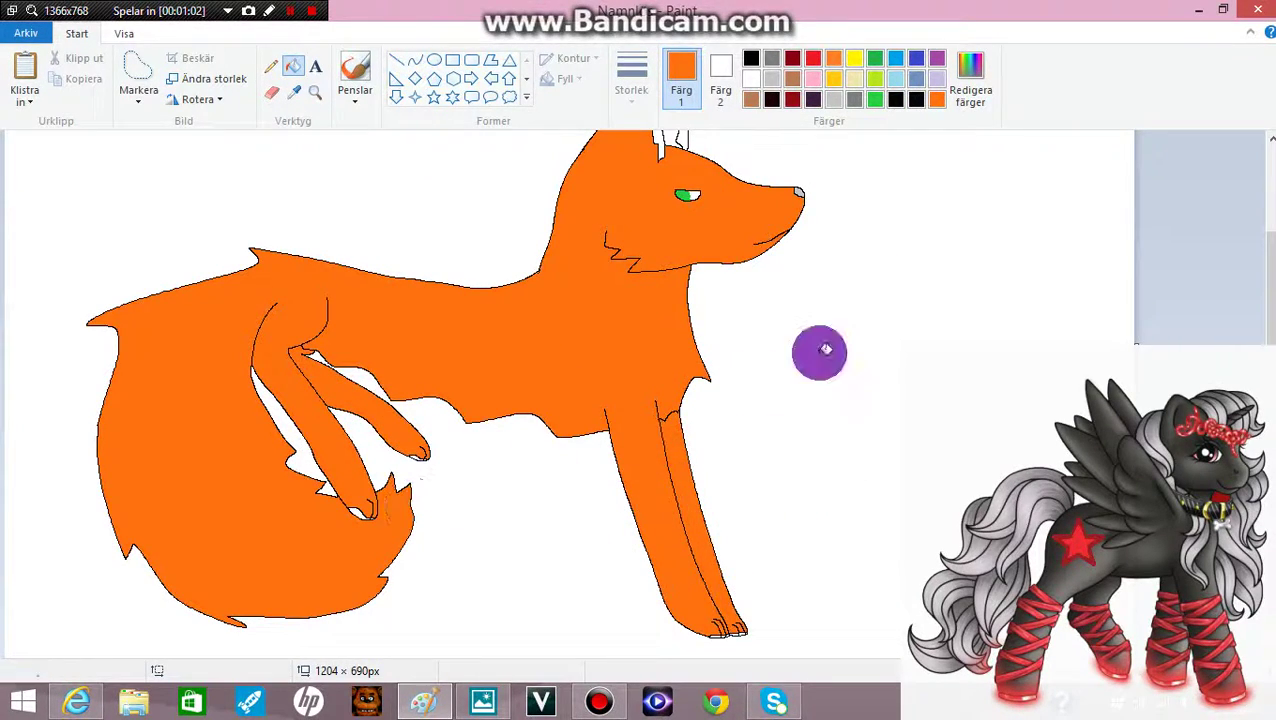
# Draw the first two zigzag strokes of the chest marking above the far foreleg, using black lines in the second-thinnest width
pyautogui.scroll(3, 800, 345)
pyautogui.click(316, 93)
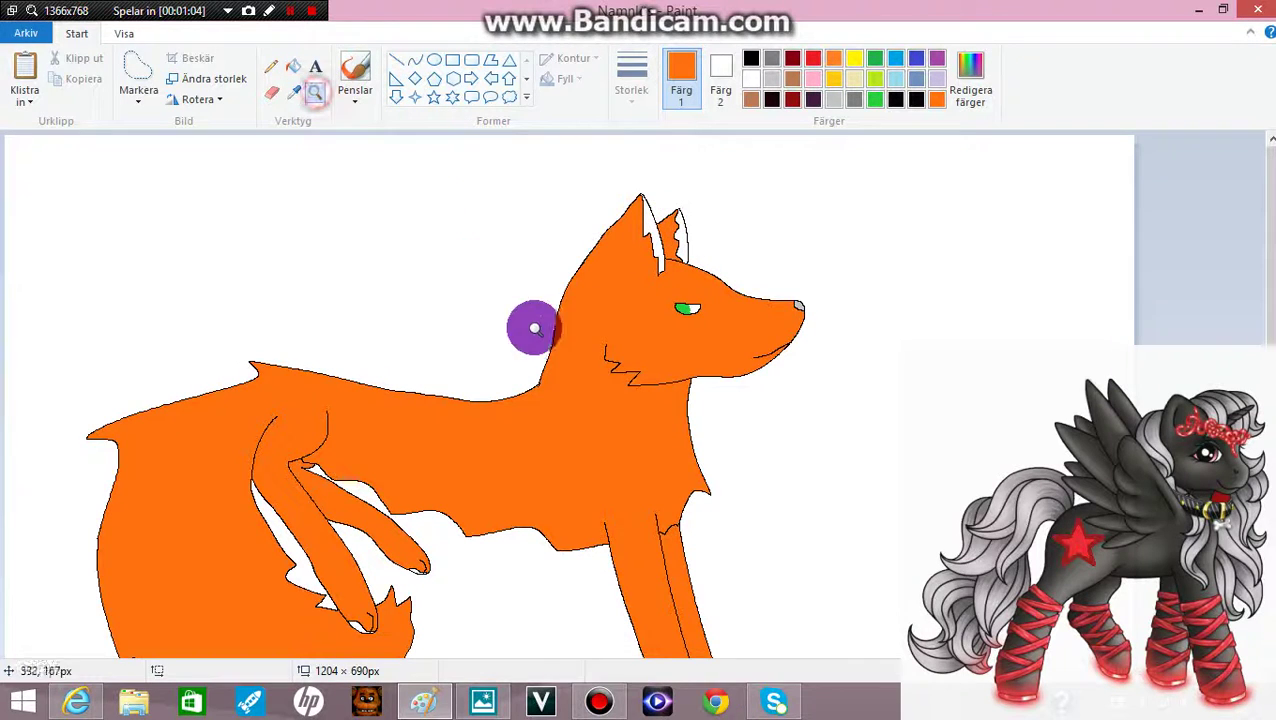
pyautogui.click(584, 333)
pyautogui.click(560, 512)
pyautogui.click(372, 476)
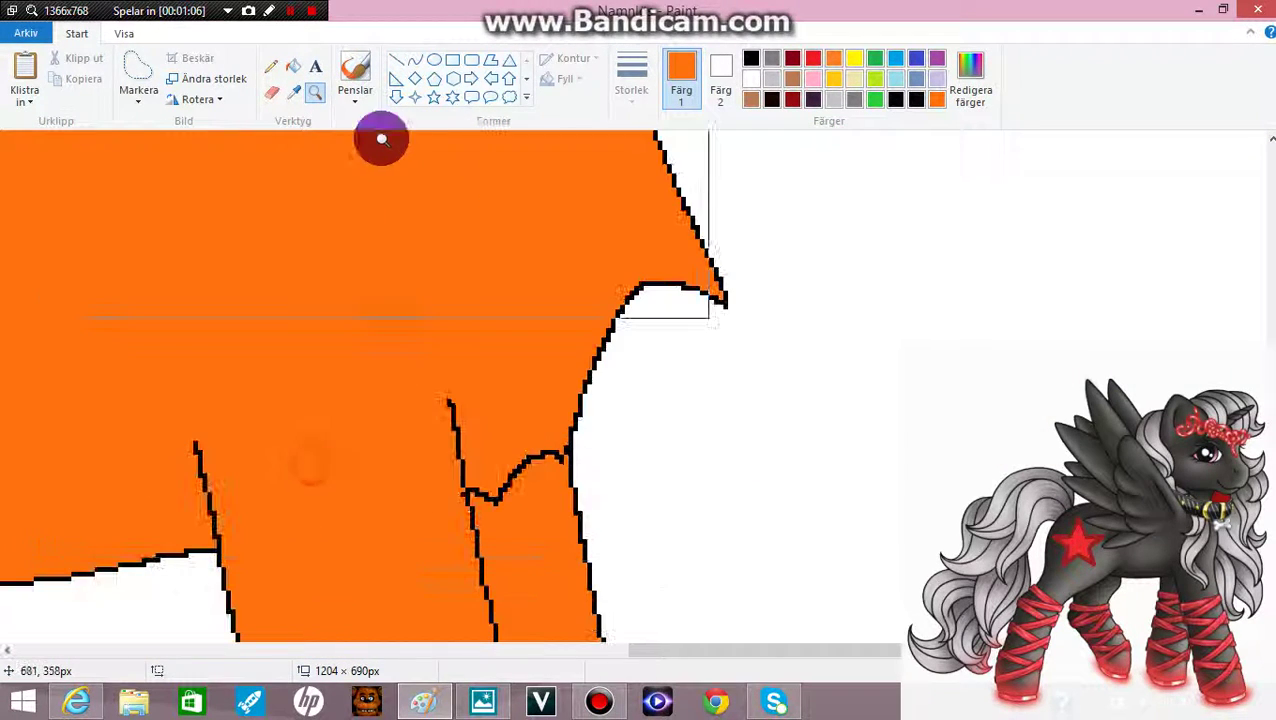
pyautogui.click(271, 66)
pyautogui.click(751, 58)
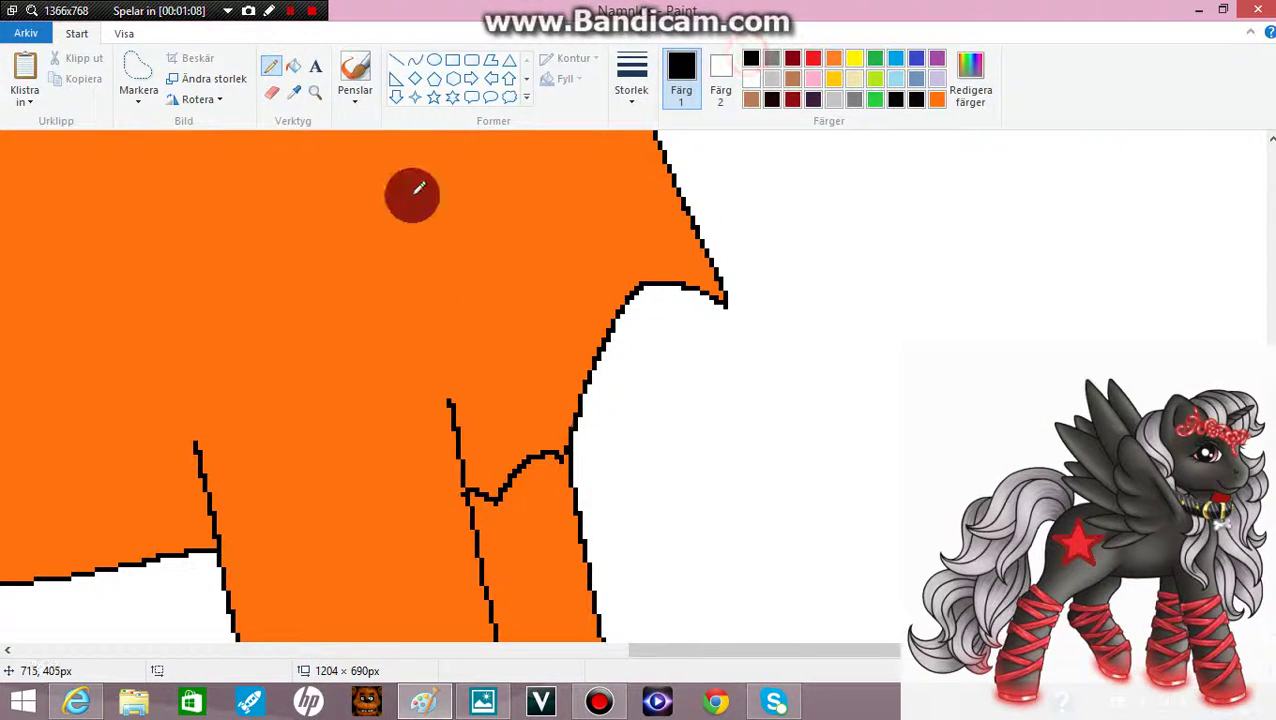
pyautogui.click(396, 60)
pyautogui.click(632, 86)
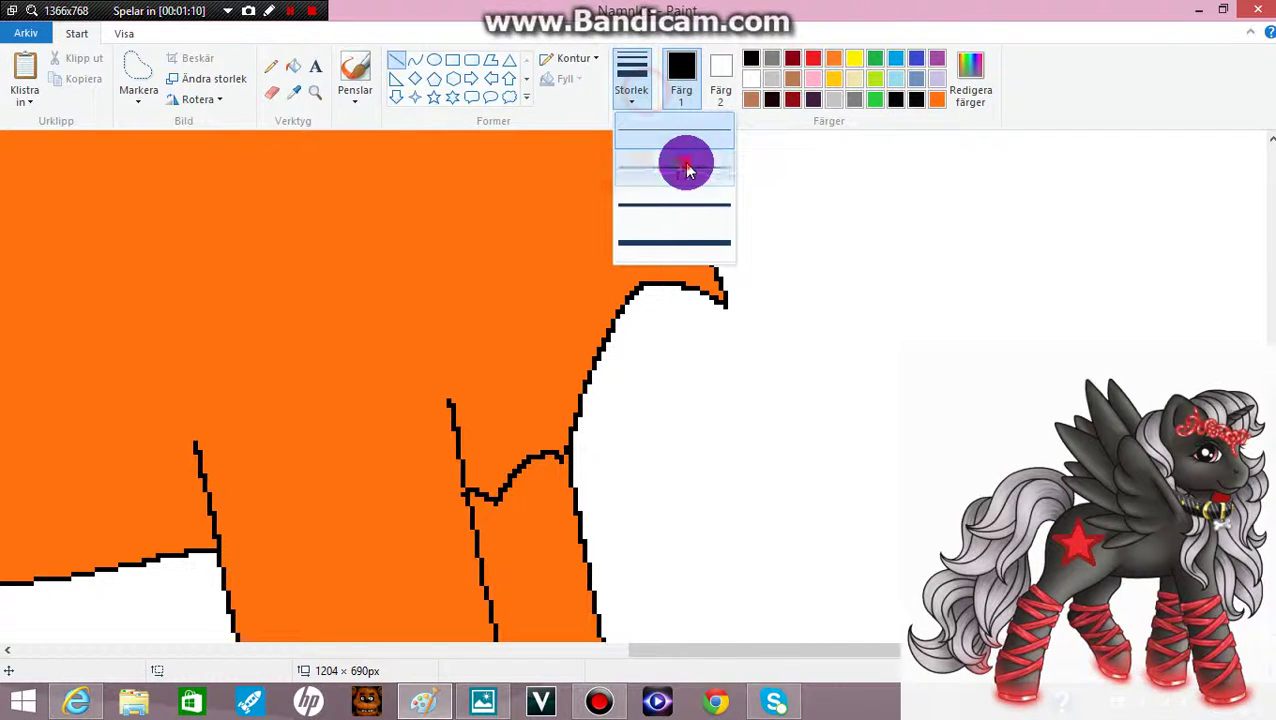
pyautogui.click(688, 166)
pyautogui.moveTo(513, 461)
pyautogui.mouseDown()
pyautogui.moveTo(446, 197)
pyautogui.moveTo(555, 234)
pyautogui.mouseUp()
pyautogui.click(498, 197)
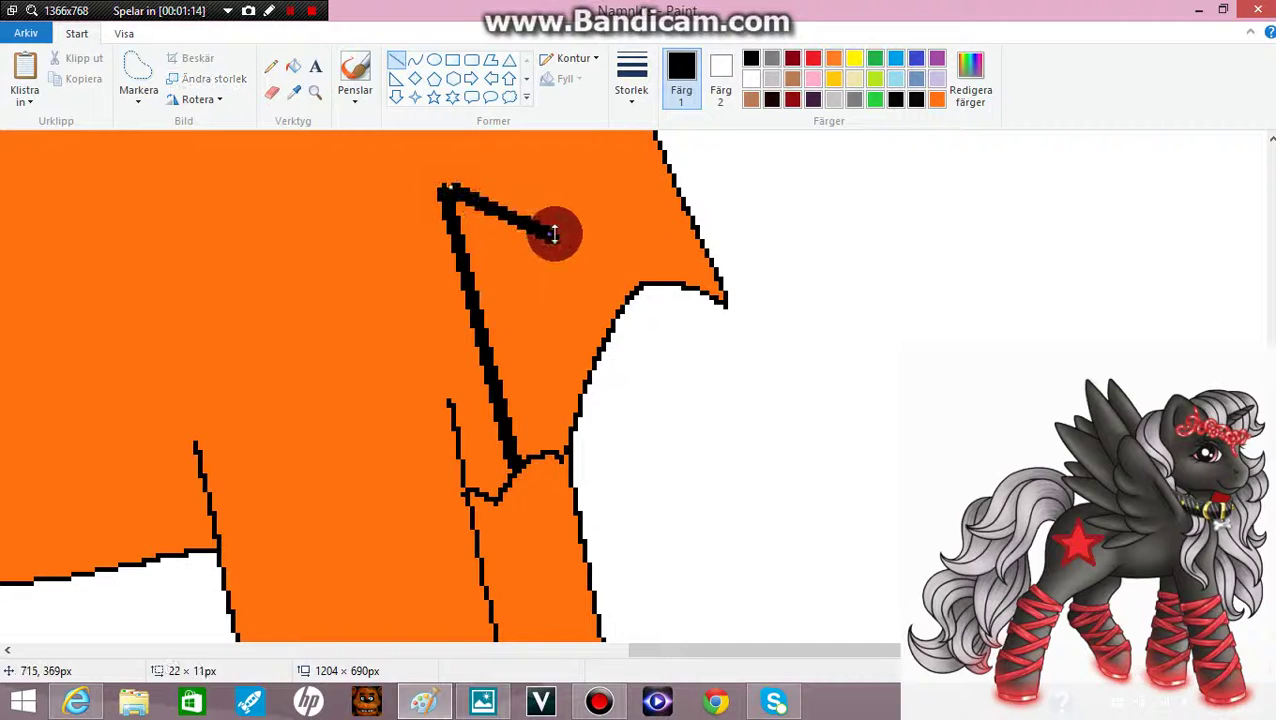
# Continue the black zigzag with straight lines up to the fox's front chest outline to close off the marking
pyautogui.scroll(2, 590, 345)
pyautogui.click(546, 375)
pyautogui.moveTo(496, 376)
pyautogui.mouseDown()
pyautogui.moveTo(555, 499)
pyautogui.moveTo(497, 370)
pyautogui.moveTo(600, 430)
pyautogui.mouseUp()
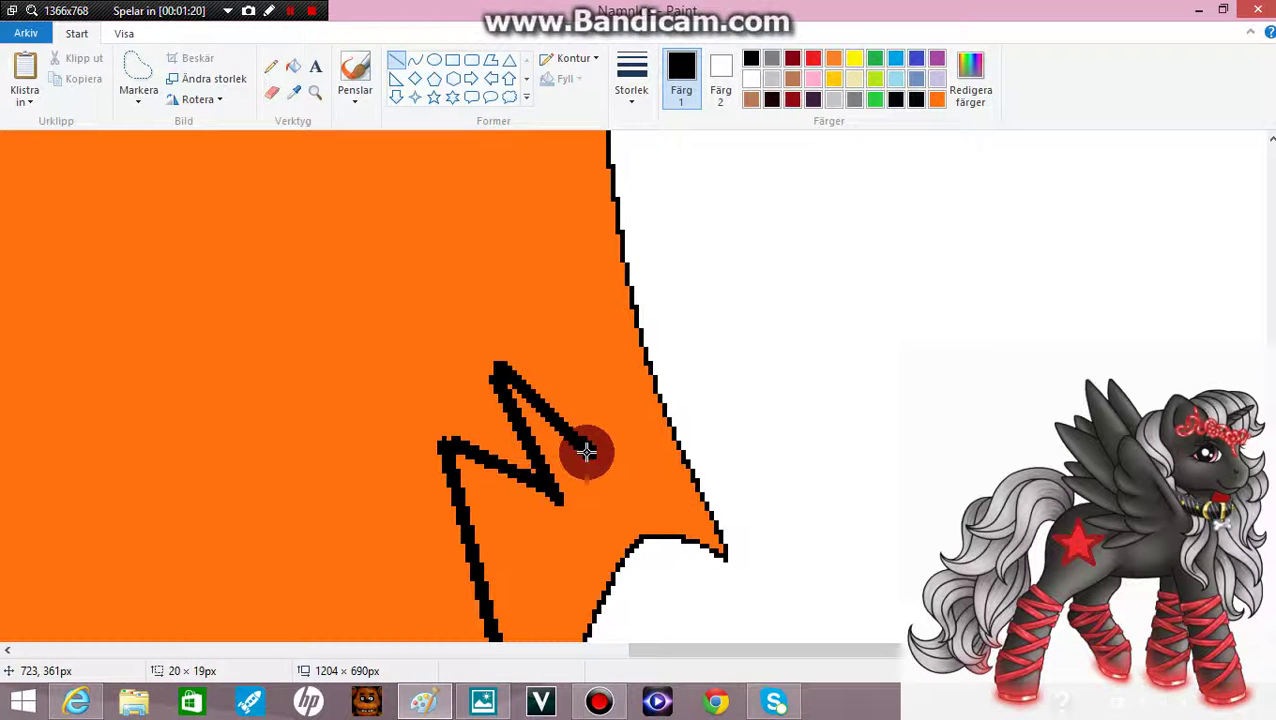
pyautogui.moveTo(598, 446); pyautogui.dragTo(563, 309)
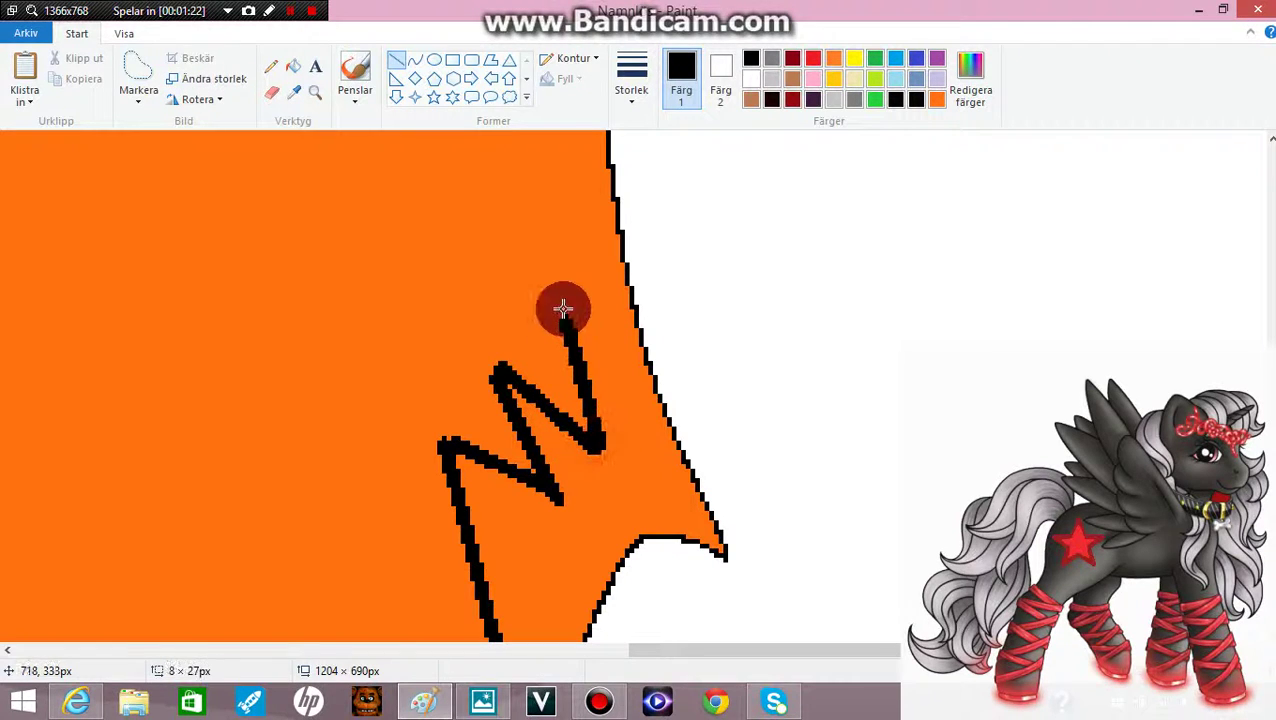
pyautogui.moveTo(636, 356); pyautogui.dragTo(578, 309)
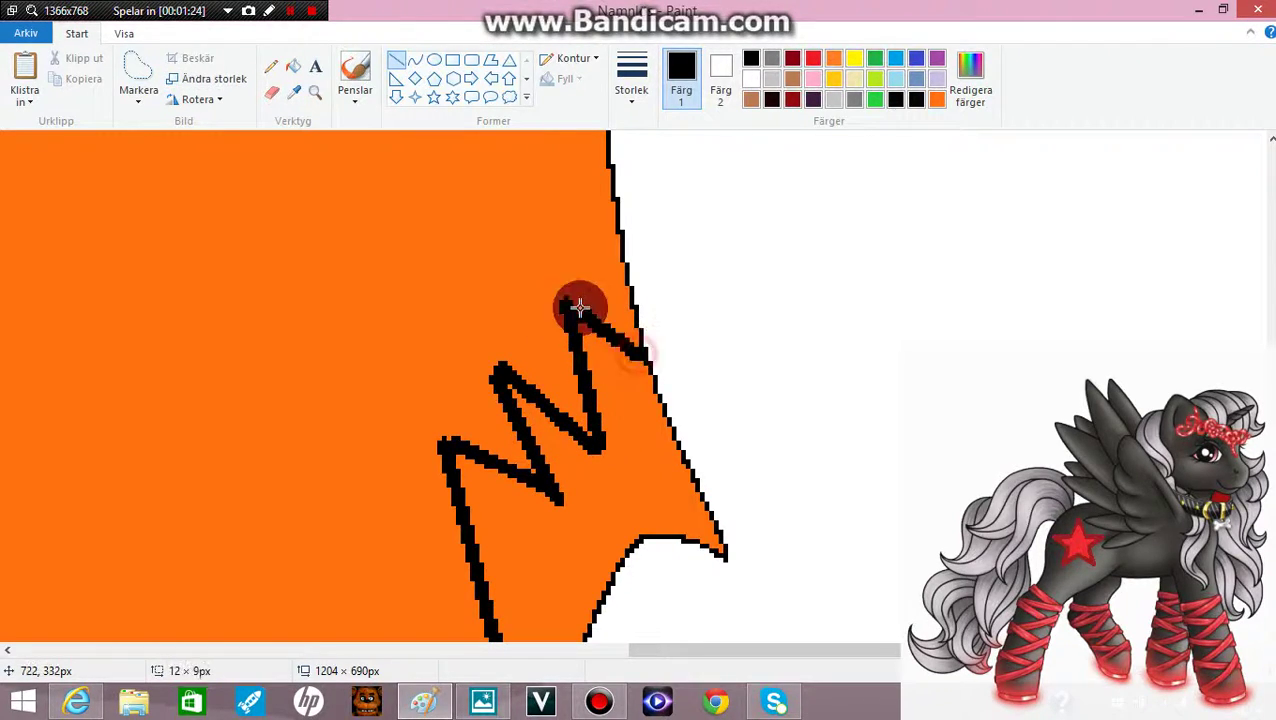
# Fill the chest area enclosed by the zigzag with white
pyautogui.scroll(-3, 575, 400)
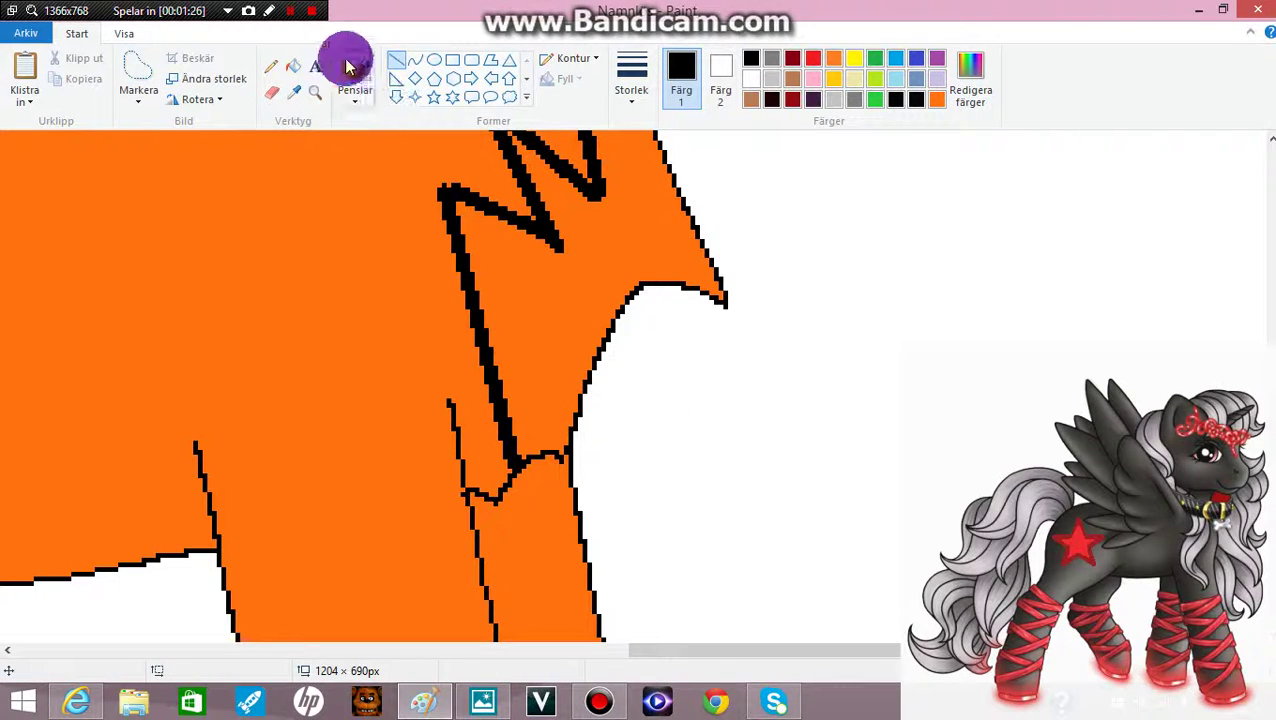
pyautogui.click(294, 66)
pyautogui.rightClick(527, 296)
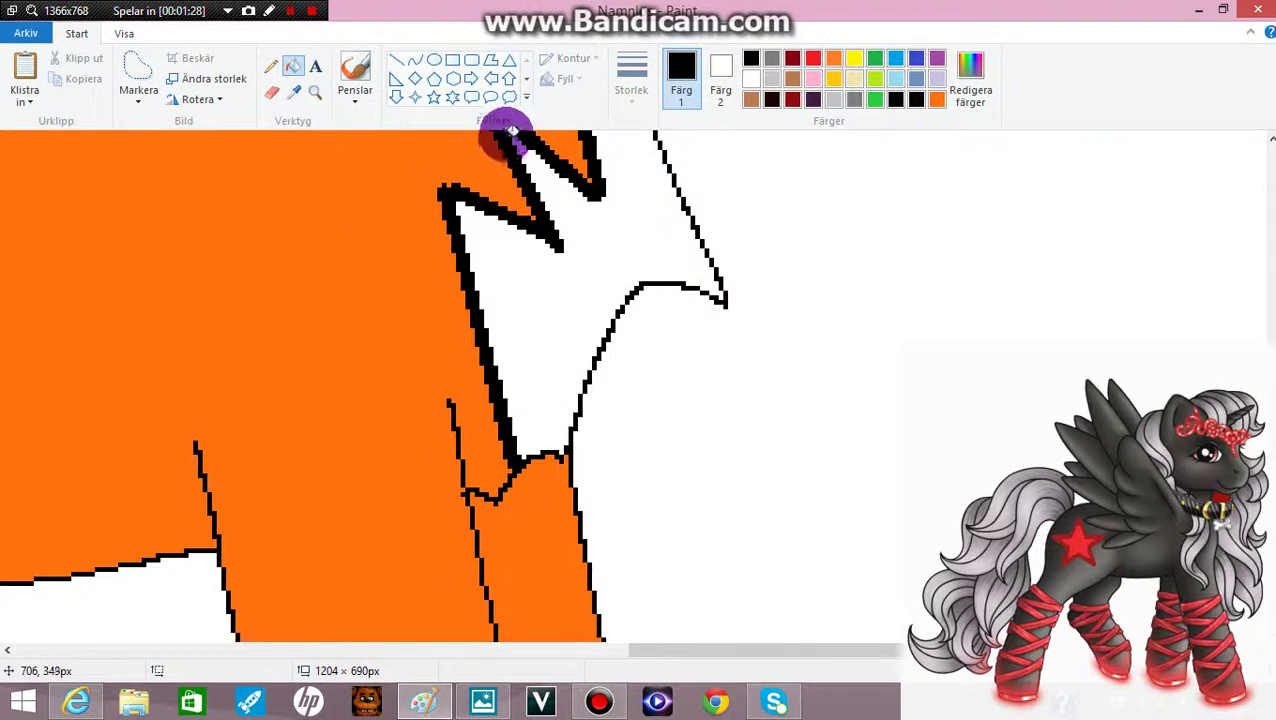
# Draw a curved black sock edge across the near hind leg and fill the paw below it with white
pyautogui.click(311, 97)
pyautogui.rightClick(478, 308)
pyautogui.rightClick(478, 304)
pyautogui.rightClick(475, 283)
pyautogui.rightClick(475, 281)
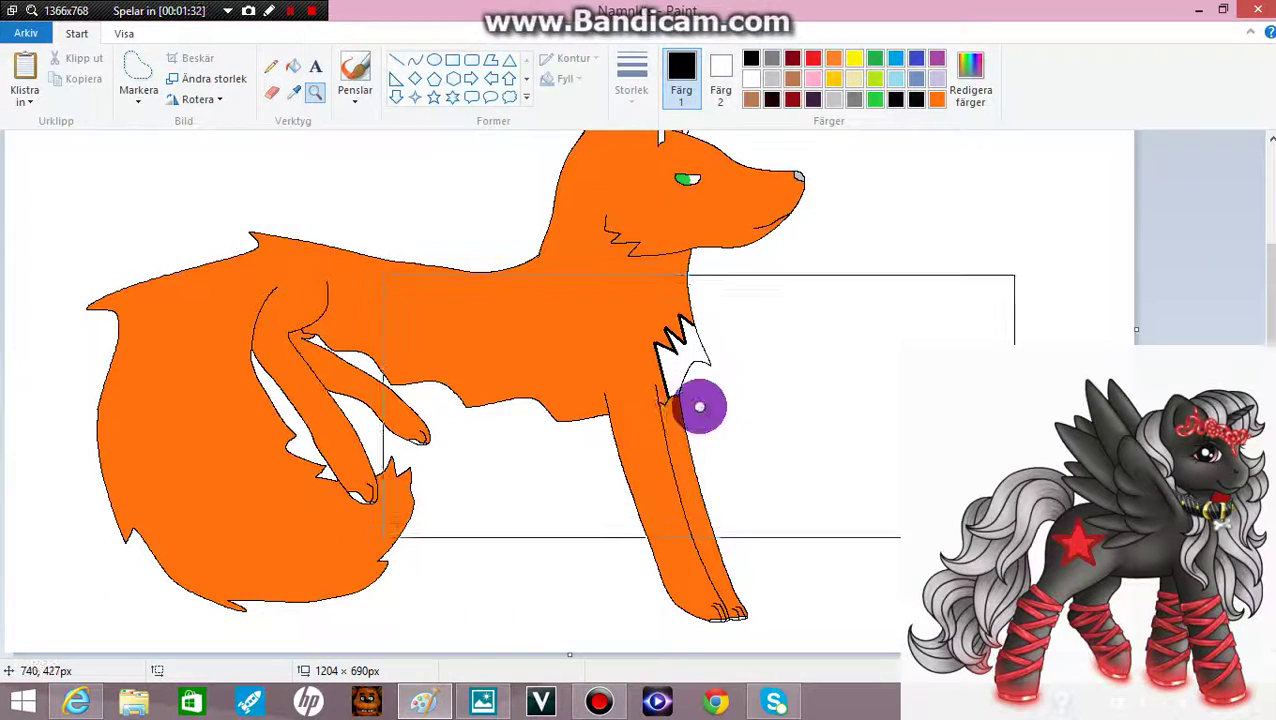
pyautogui.click(399, 463)
pyautogui.click(369, 480)
pyautogui.click(622, 191)
pyautogui.click(381, 275)
pyautogui.click(272, 68)
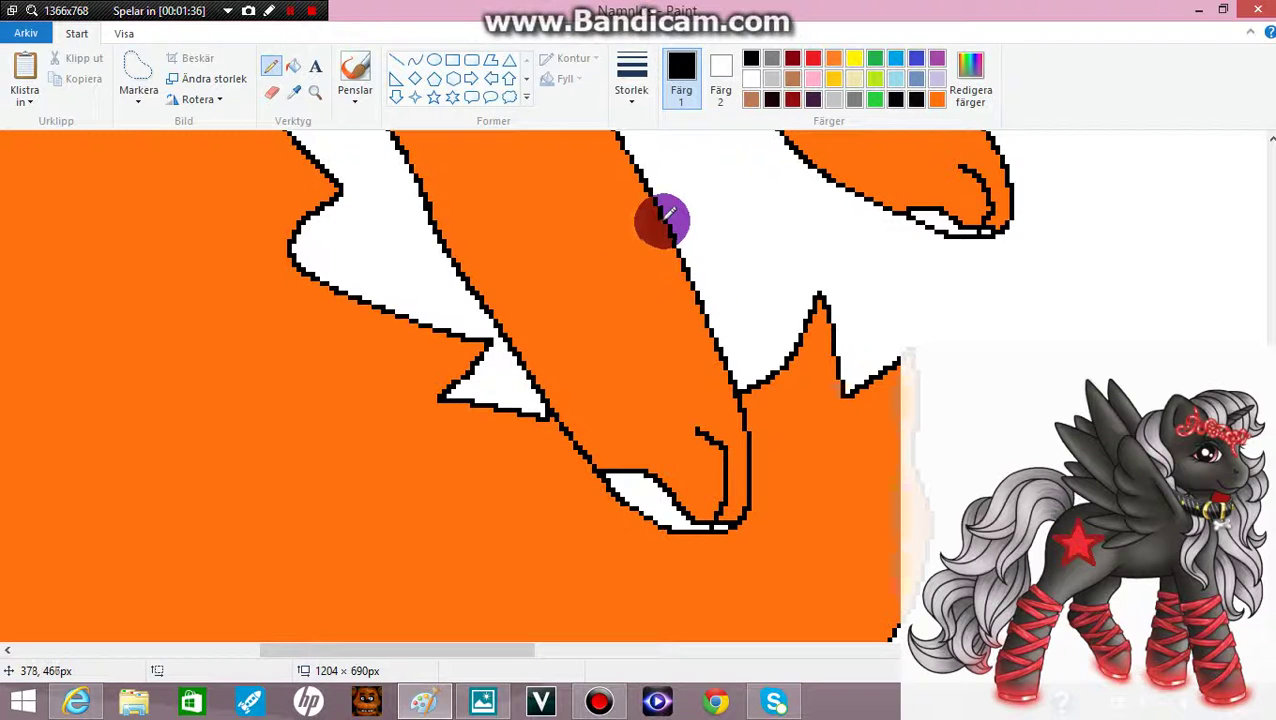
pyautogui.moveTo(661, 220); pyautogui.dragTo(508, 273)
pyautogui.click(291, 65)
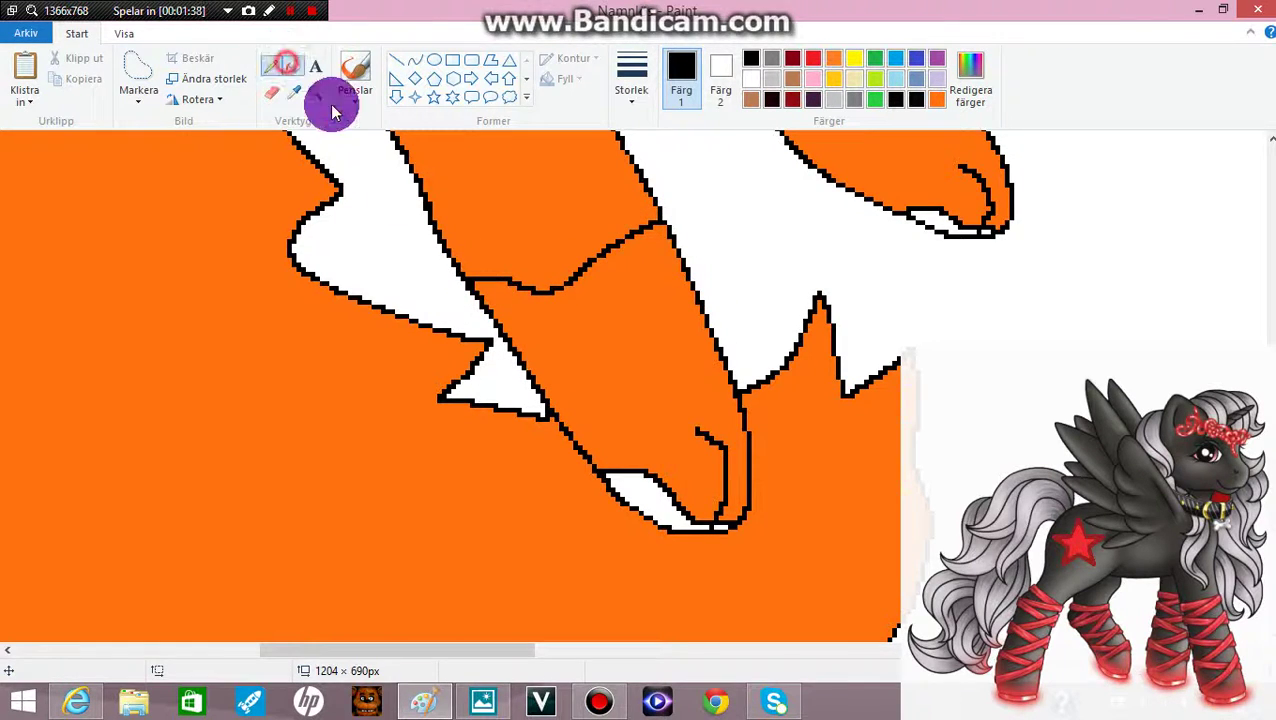
pyautogui.rightClick(655, 348)
# Draw a matching black sock edge across the far hind leg and fill that paw with white
pyautogui.scroll(3, 812, 529)
pyautogui.click(270, 66)
pyautogui.moveTo(700, 299)
pyautogui.mouseDown()
pyautogui.moveTo(783, 385)
pyautogui.moveTo(897, 299)
pyautogui.mouseUp()
pyautogui.click(293, 66)
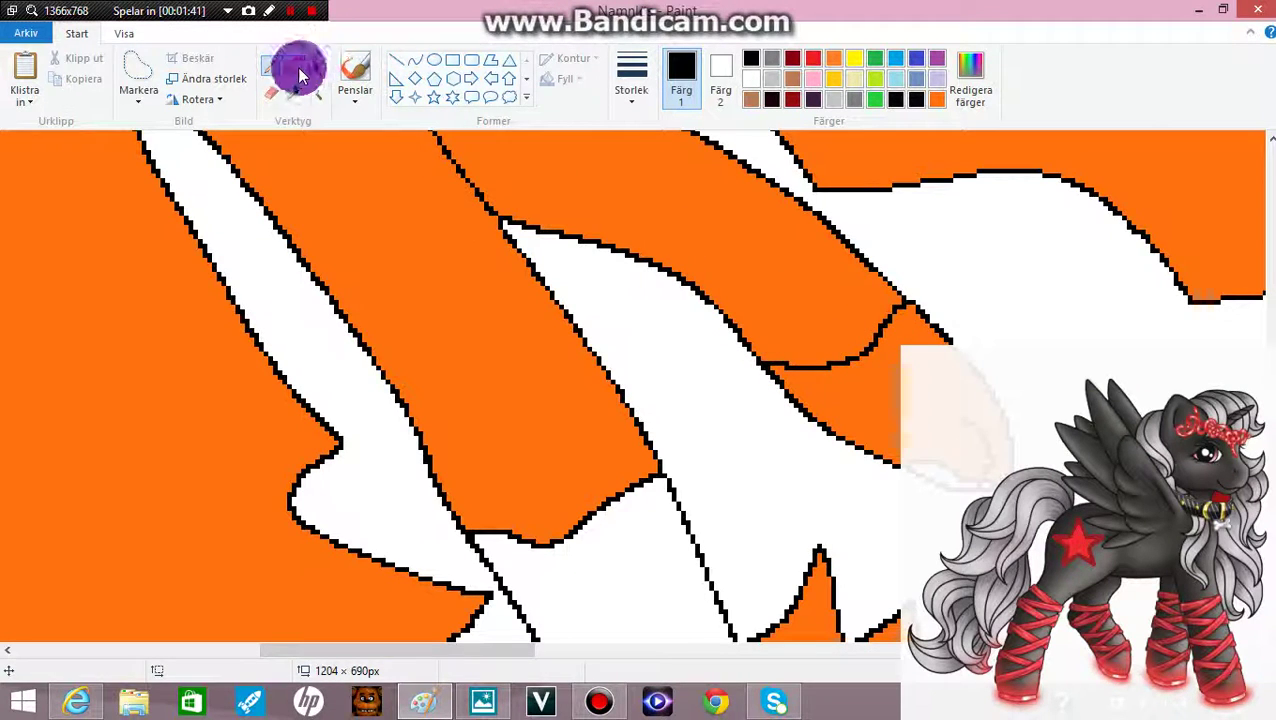
pyautogui.rightClick(884, 375)
# Fill the paw pads of both hind paws with green
pyautogui.click(875, 99)
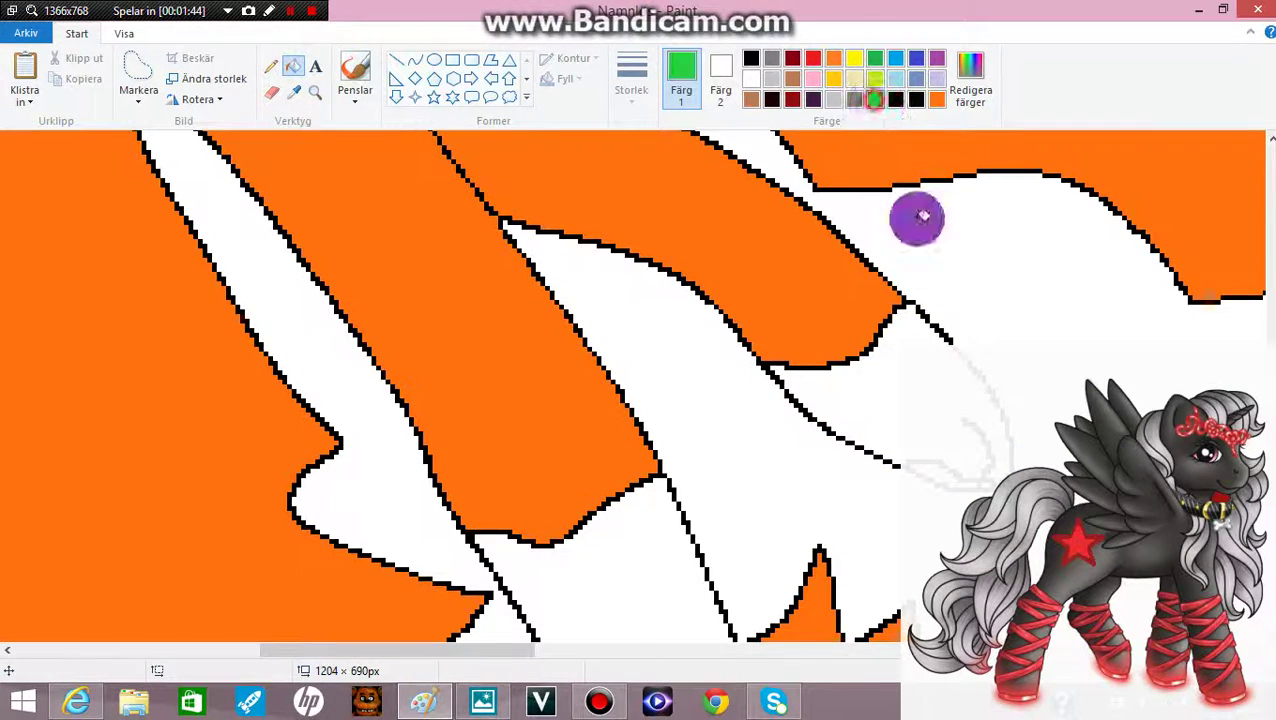
pyautogui.scroll(-4, 721, 517)
pyautogui.click(661, 368)
pyautogui.click(722, 393)
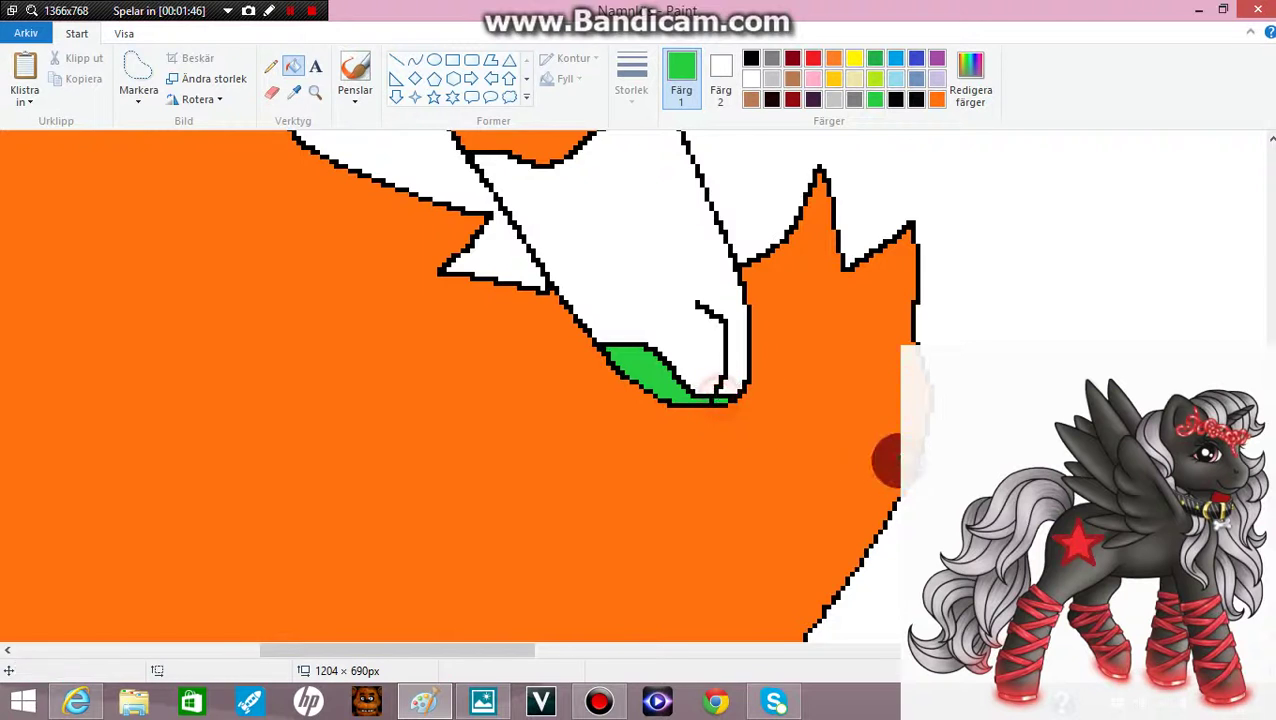
pyautogui.scroll(3, 886, 462)
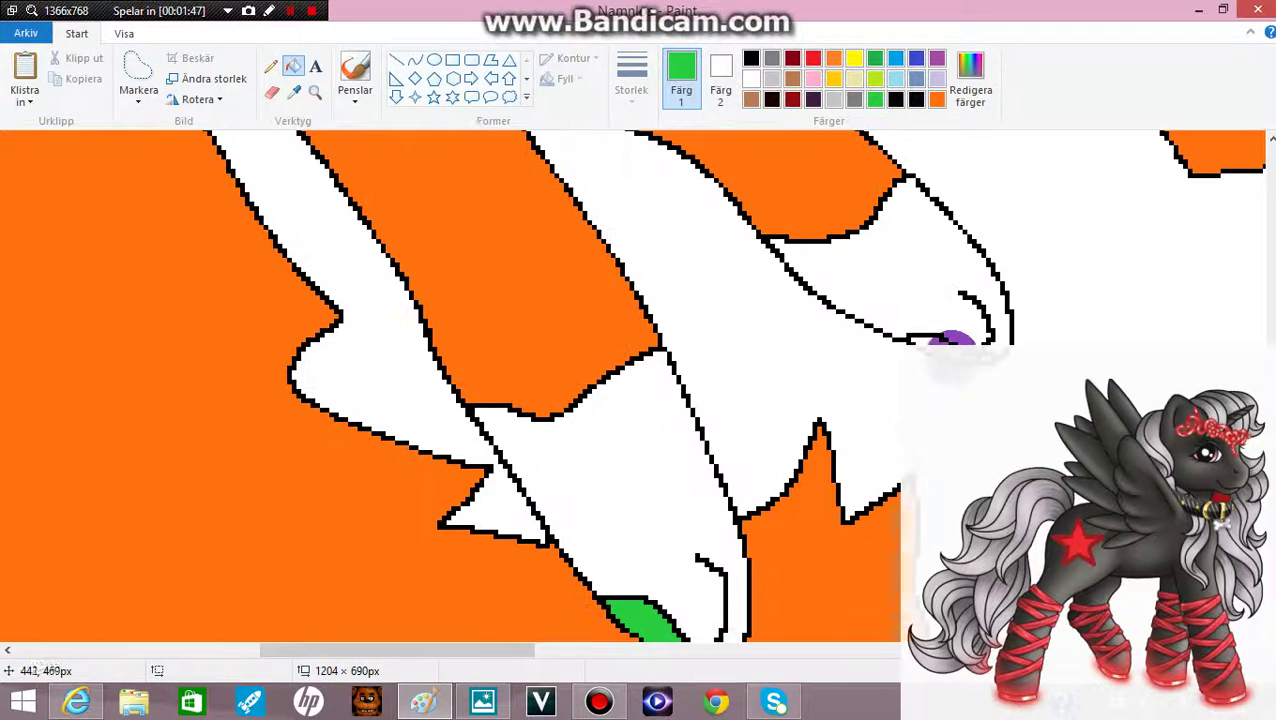
# Draw the first part of a black jagged marking edge across the tail, starting from the notch beside the near hind paw
pyautogui.click(316, 92)
pyautogui.rightClick(387, 328)
pyautogui.rightClick(377, 360)
pyautogui.rightClick(376, 363)
pyautogui.click(290, 447)
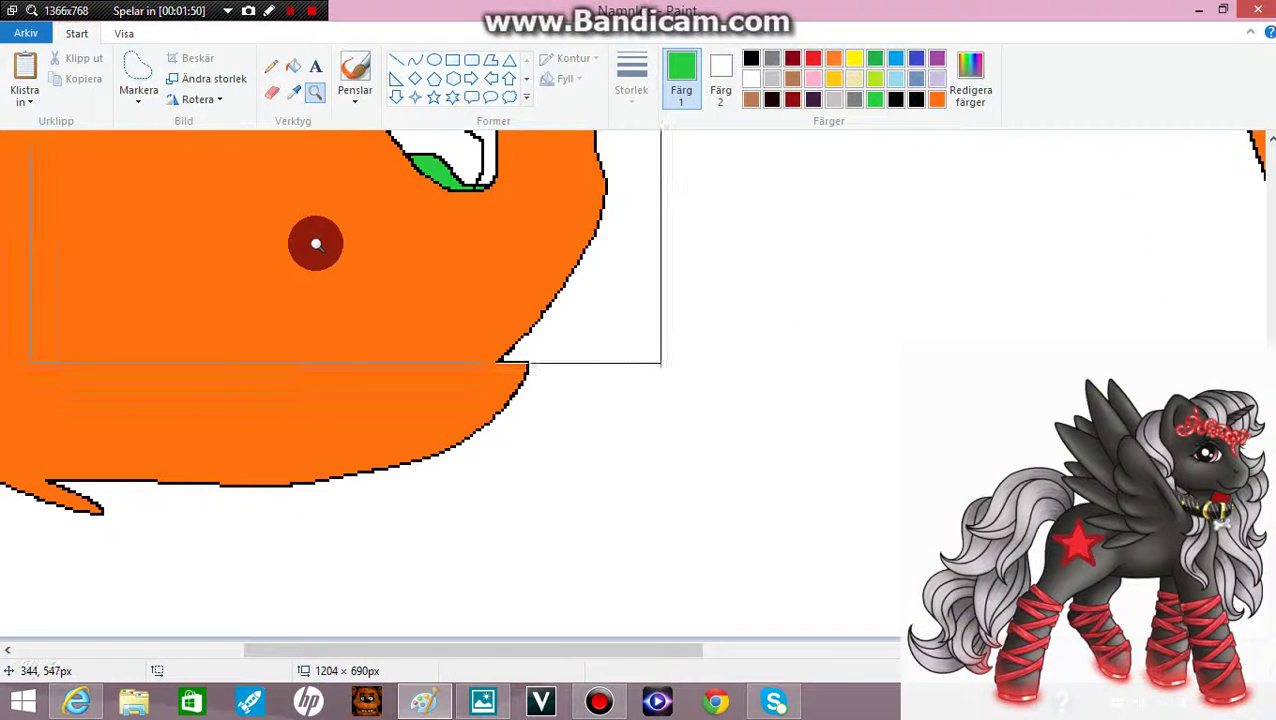
pyautogui.click(288, 261)
pyautogui.click(271, 66)
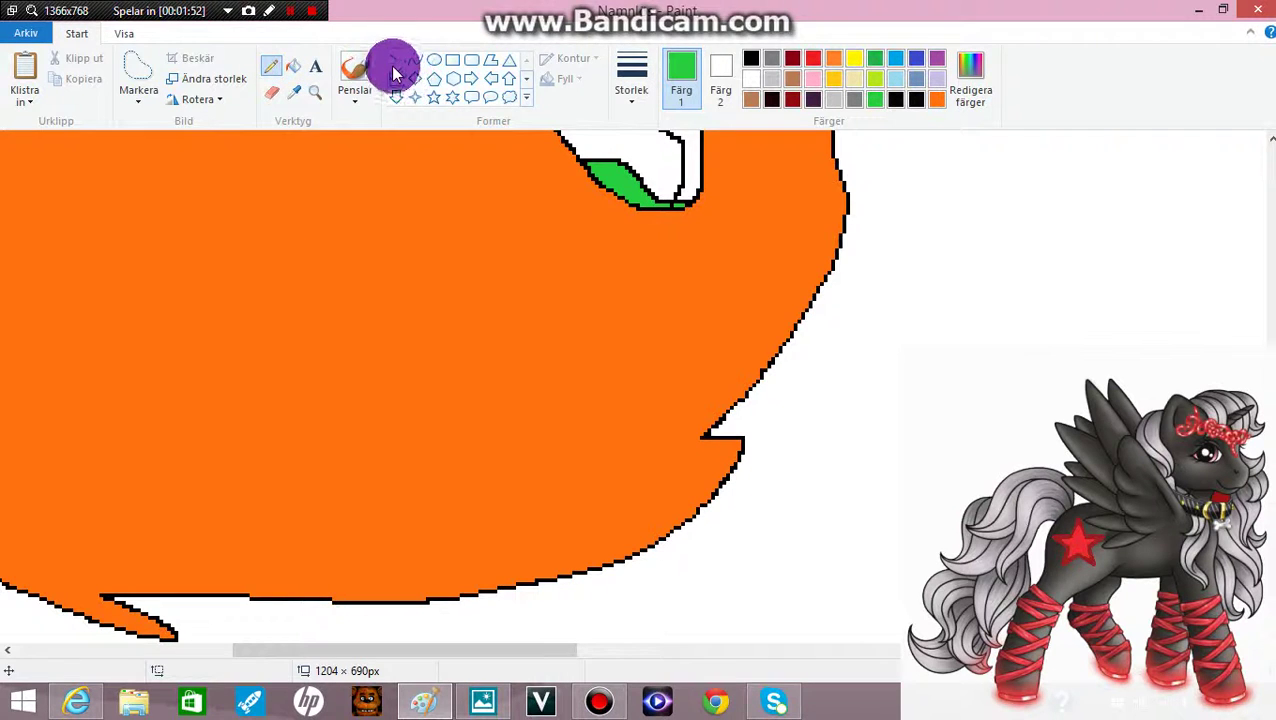
pyautogui.click(752, 62)
pyautogui.scroll(3, 384, 413)
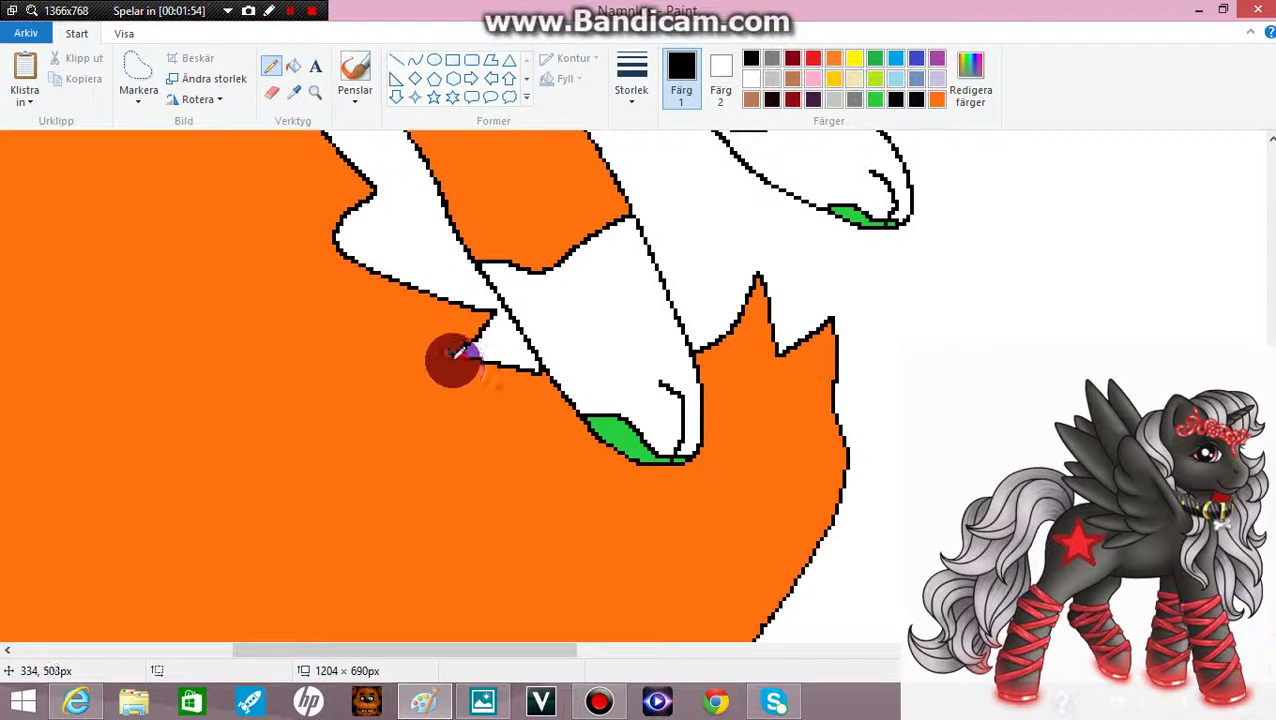
pyautogui.moveTo(455, 355)
pyautogui.mouseDown()
pyautogui.moveTo(285, 374)
pyautogui.moveTo(318, 492)
pyautogui.moveTo(185, 479)
pyautogui.moveTo(157, 558)
pyautogui.mouseUp()
# Continue the jagged edge to the tail's outer outline and fill the tail tip beyond it with white
pyautogui.scroll(-3, 405, 623)
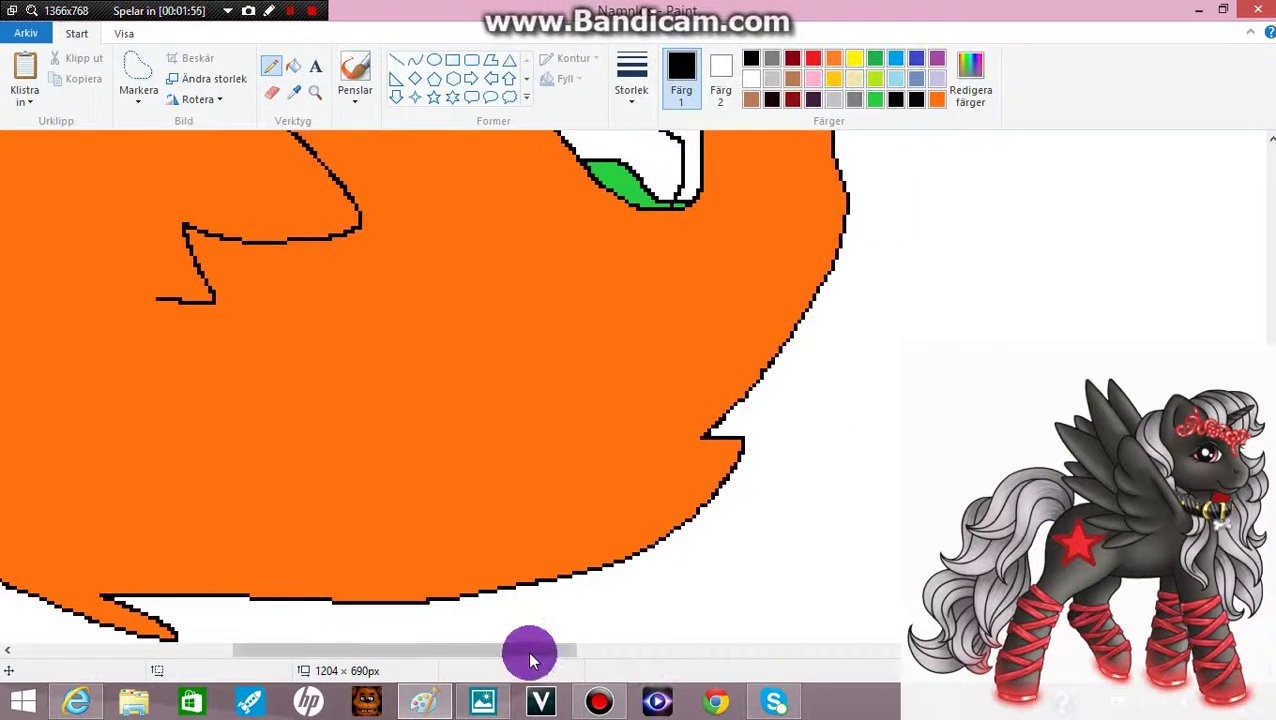
pyautogui.moveTo(530, 658); pyautogui.dragTo(456, 658)
pyautogui.moveTo(427, 299)
pyautogui.mouseDown()
pyautogui.moveTo(425, 338)
pyautogui.moveTo(344, 404)
pyautogui.moveTo(322, 448)
pyautogui.moveTo(218, 487)
pyautogui.moveTo(214, 527)
pyautogui.moveTo(182, 527)
pyautogui.mouseUp()
pyautogui.click(293, 66)
pyautogui.rightClick(617, 325)
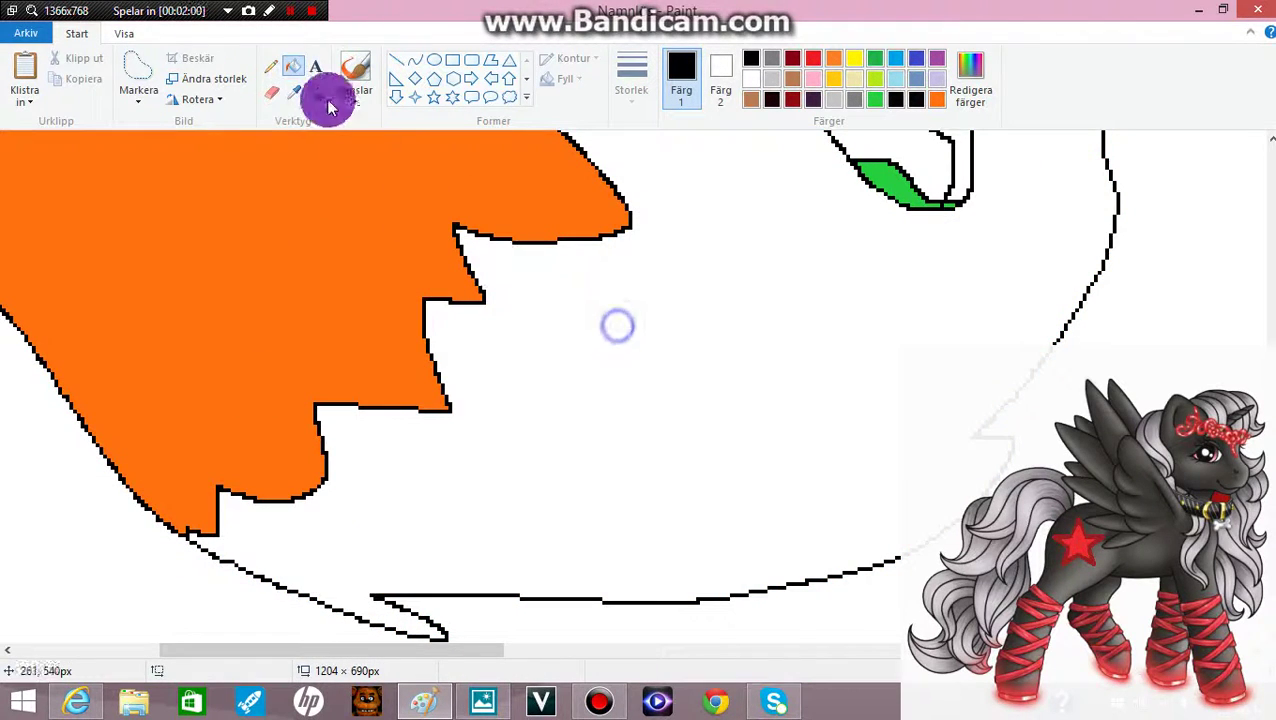
# Mix a dark green (red 19, green 100, blue 31) and color the rear part of the fox's iris with it
pyautogui.click(313, 92)
pyautogui.rightClick(795, 262)
pyautogui.rightClick(783, 271)
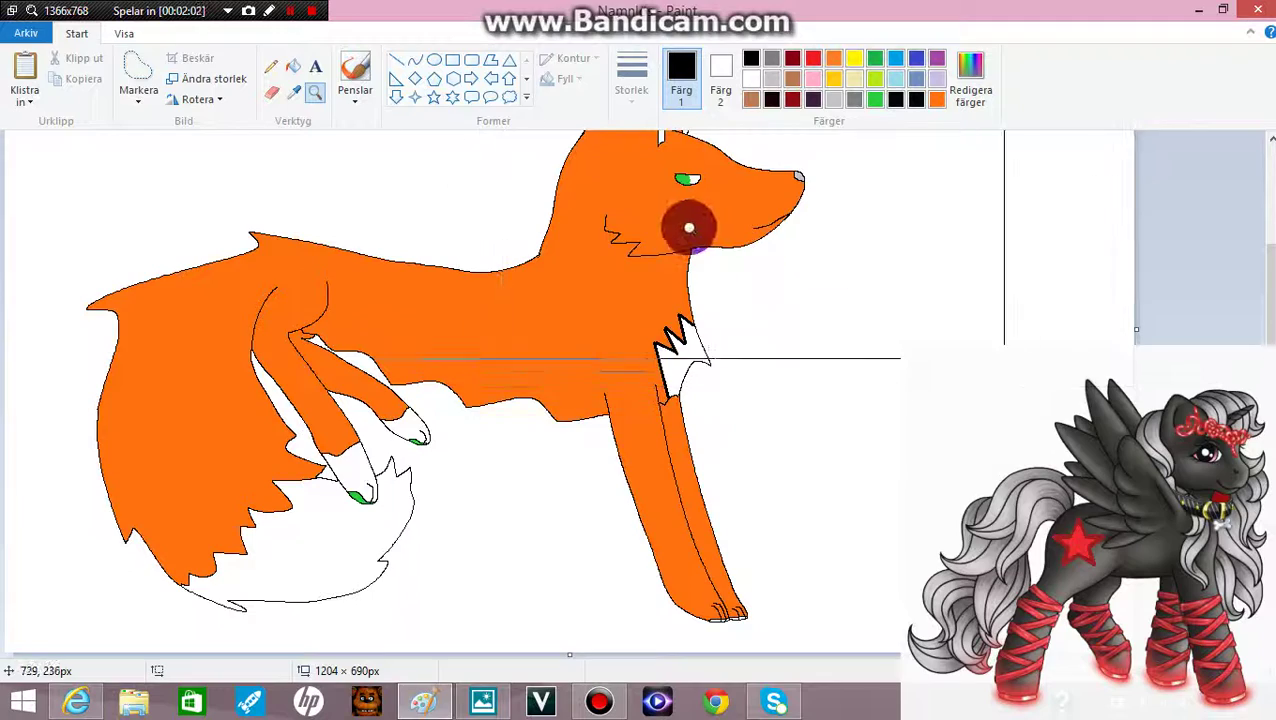
pyautogui.rightClick(686, 225)
pyautogui.click(500, 280)
pyautogui.click(502, 281)
pyautogui.click(789, 347)
pyautogui.click(478, 342)
pyautogui.click(480, 310)
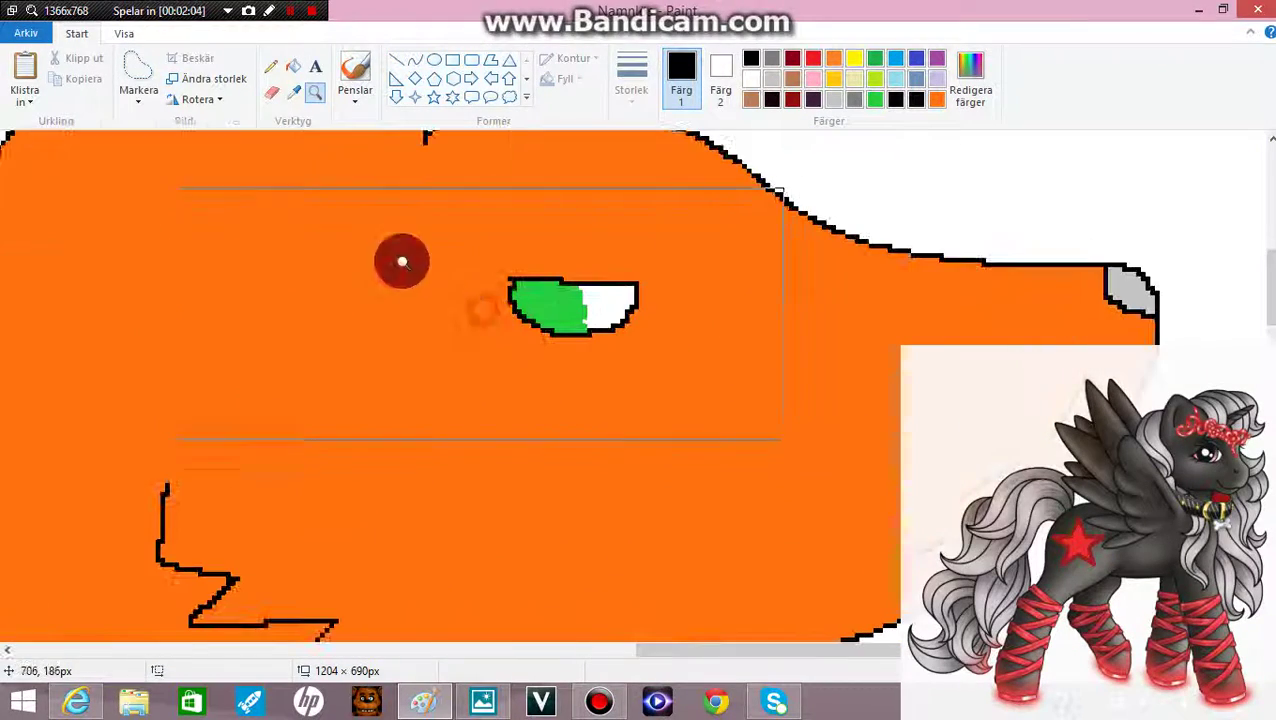
pyautogui.click(270, 66)
pyautogui.click(875, 99)
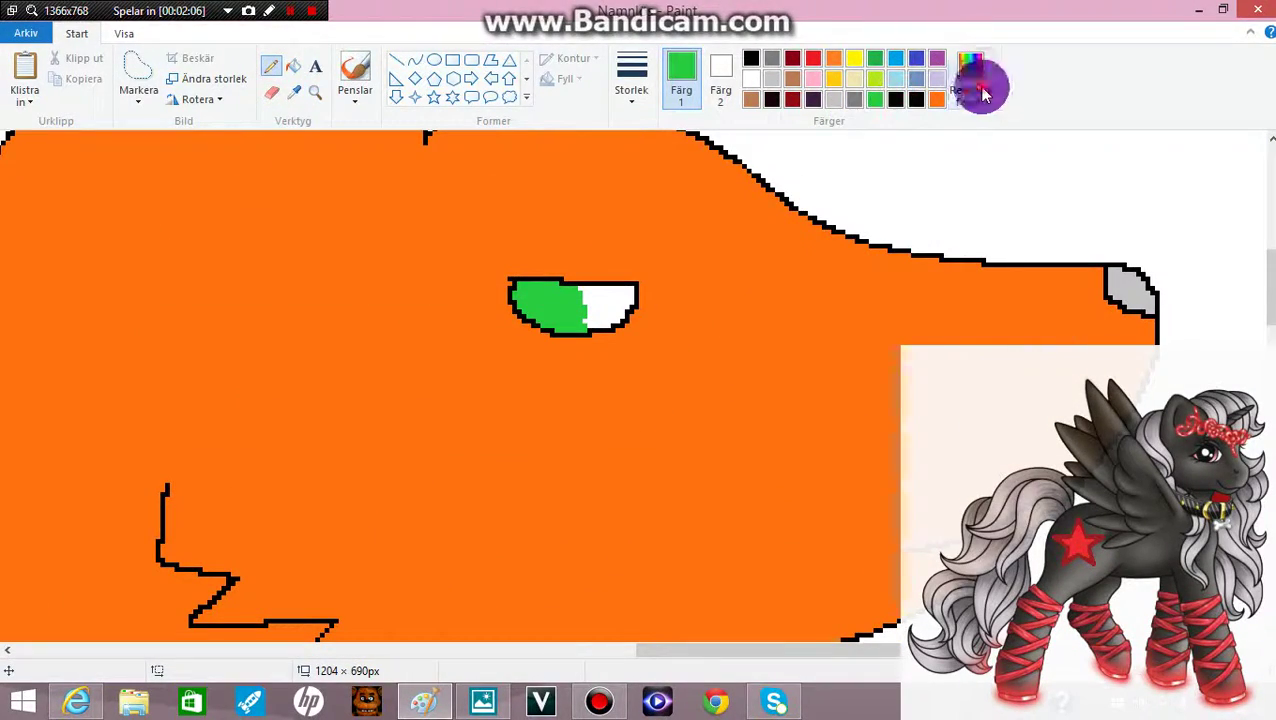
pyautogui.click(970, 80)
pyautogui.moveTo(864, 324); pyautogui.dragTo(843, 353)
pyautogui.click(664, 481)
pyautogui.click(467, 476)
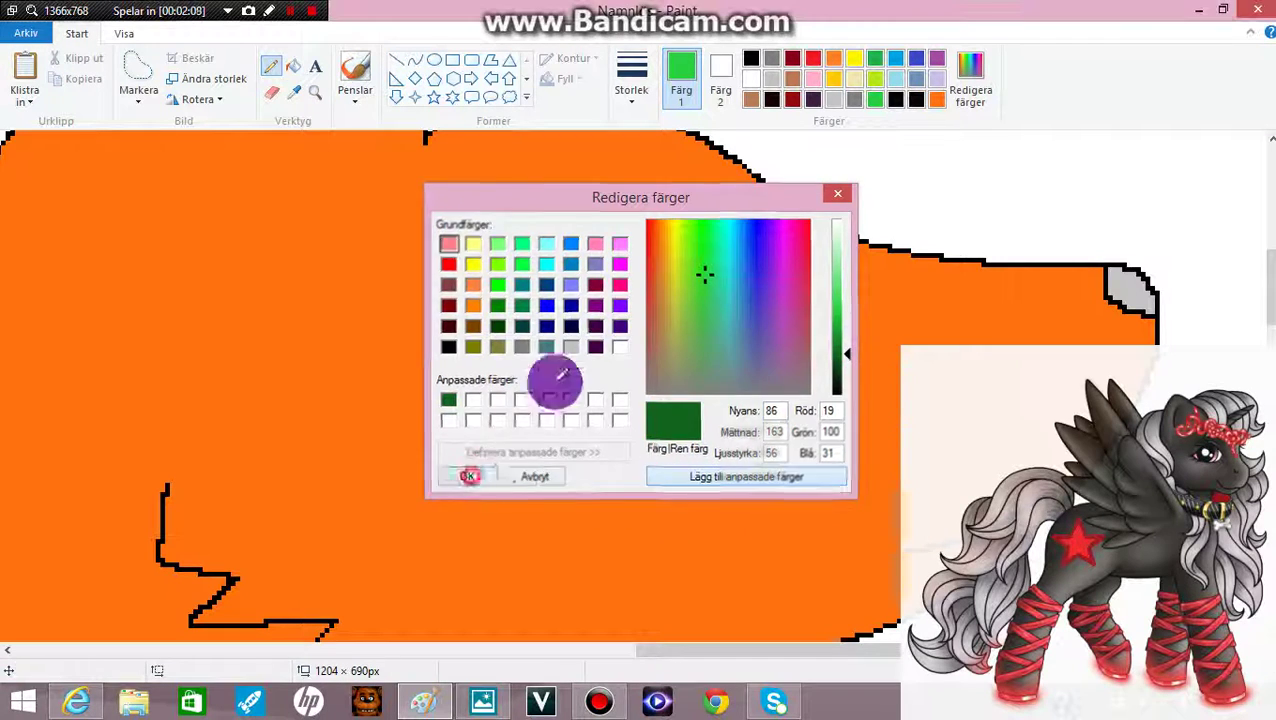
pyautogui.click(548, 282)
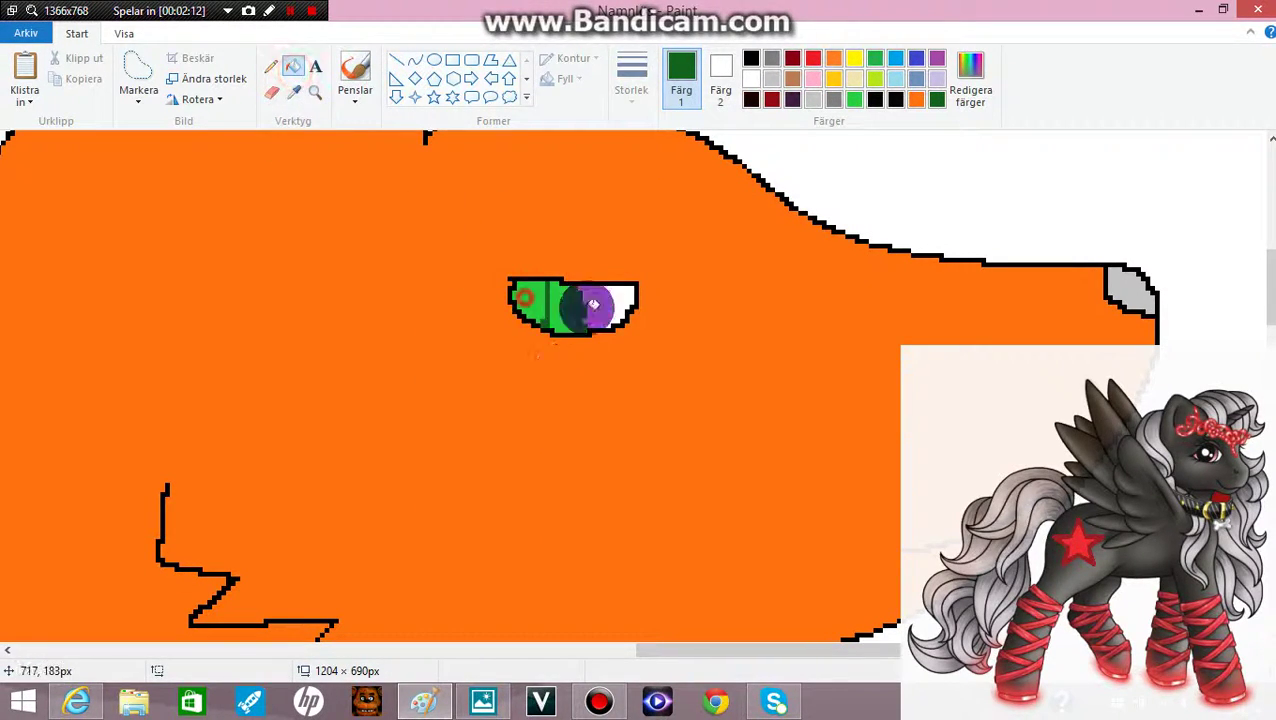
# Mix a green with red 24, green 126, blue 39 and shade the upper front part of the iris with it
pyautogui.click(962, 90)
pyautogui.click(838, 352)
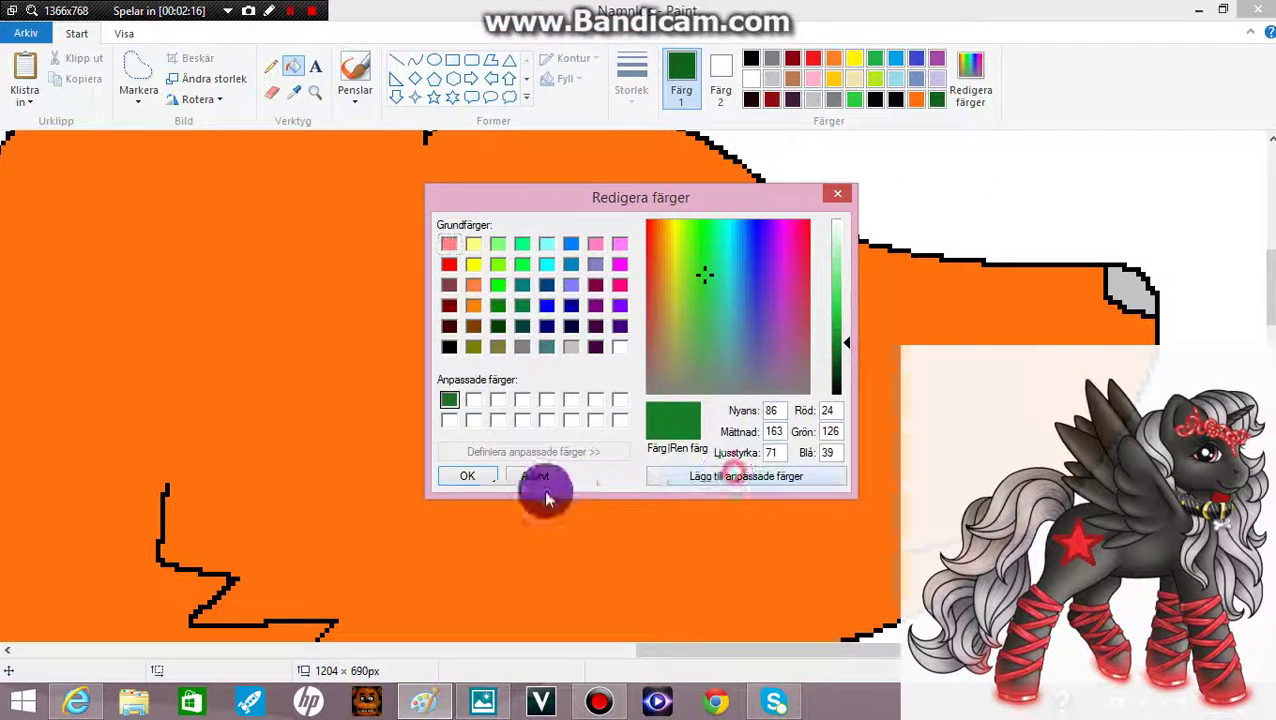
pyautogui.click(467, 476)
pyautogui.click(271, 66)
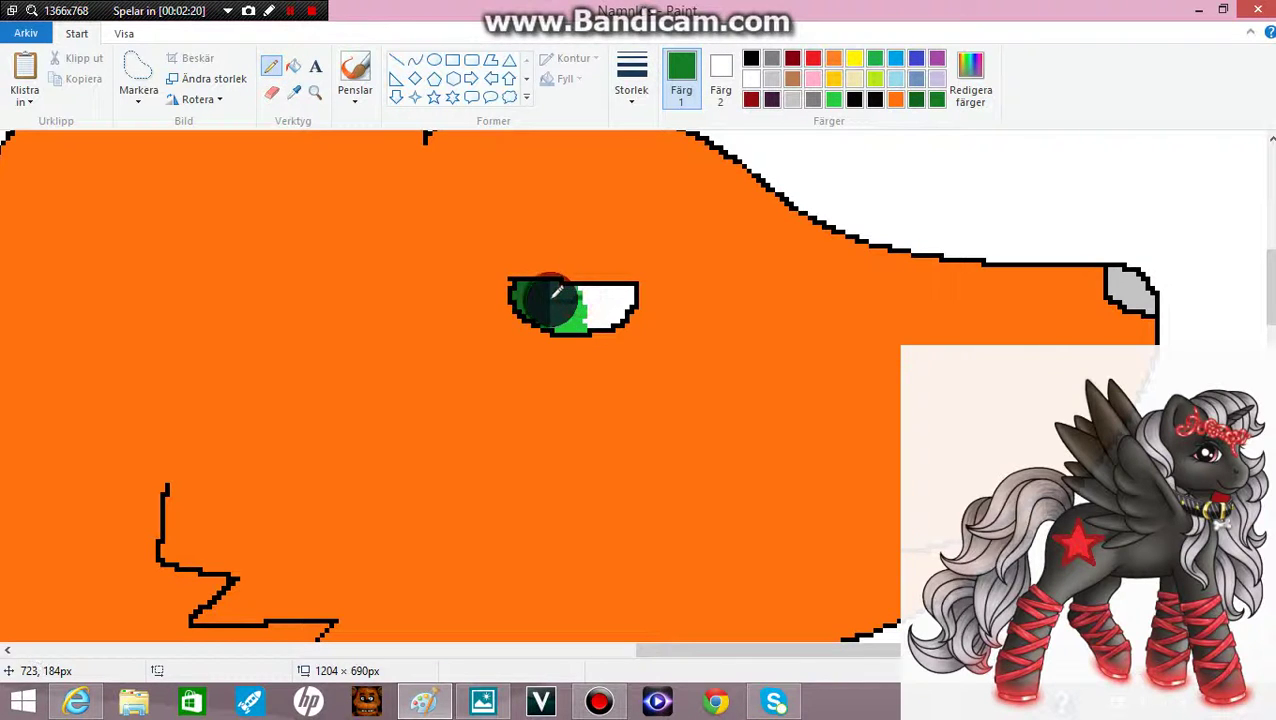
pyautogui.click(292, 66)
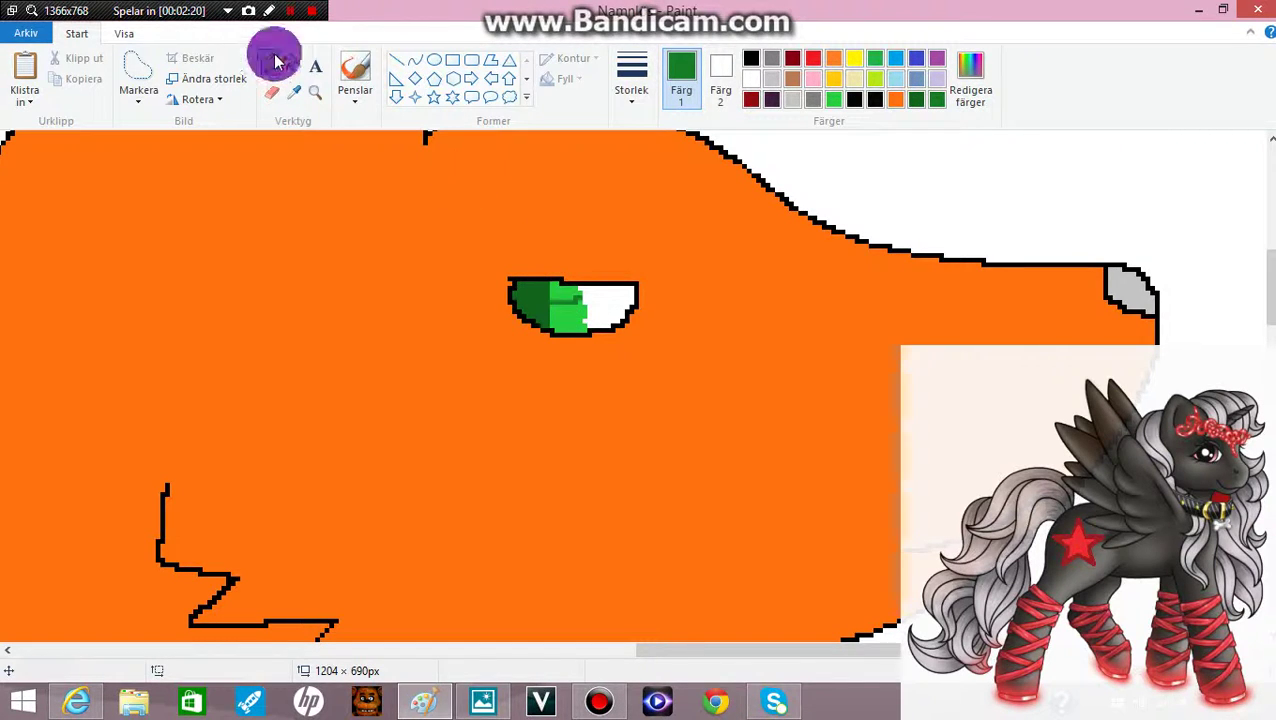
# Mix a green with red 29, green 150, blue 47 and shade the middle band of the iris's front part
pyautogui.click(974, 118)
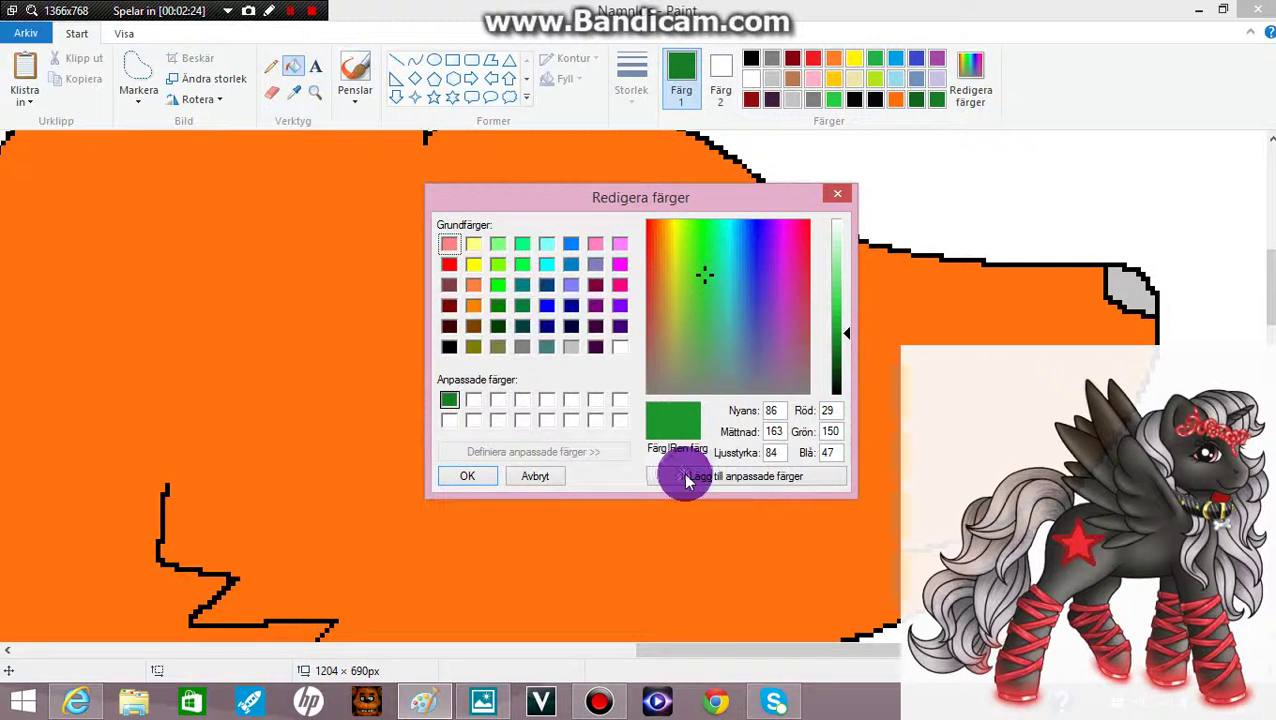
pyautogui.click(467, 476)
pyautogui.click(271, 66)
pyautogui.click(558, 336)
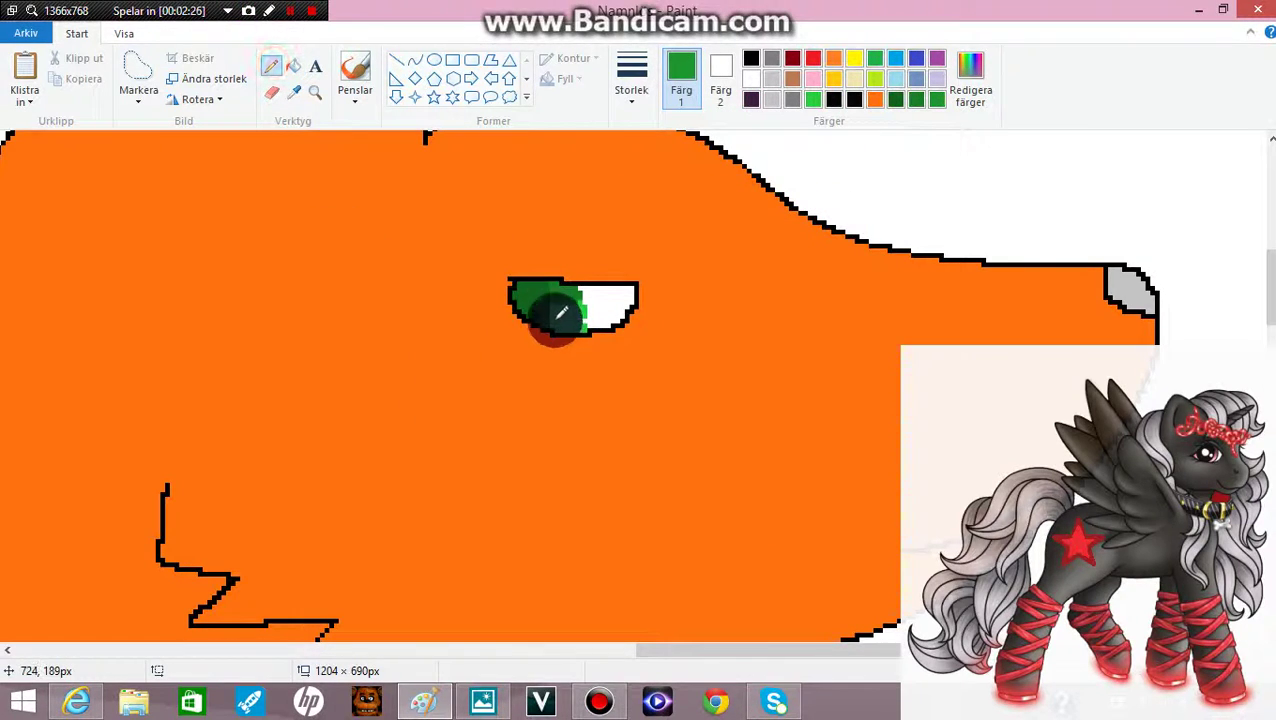
pyautogui.click(292, 66)
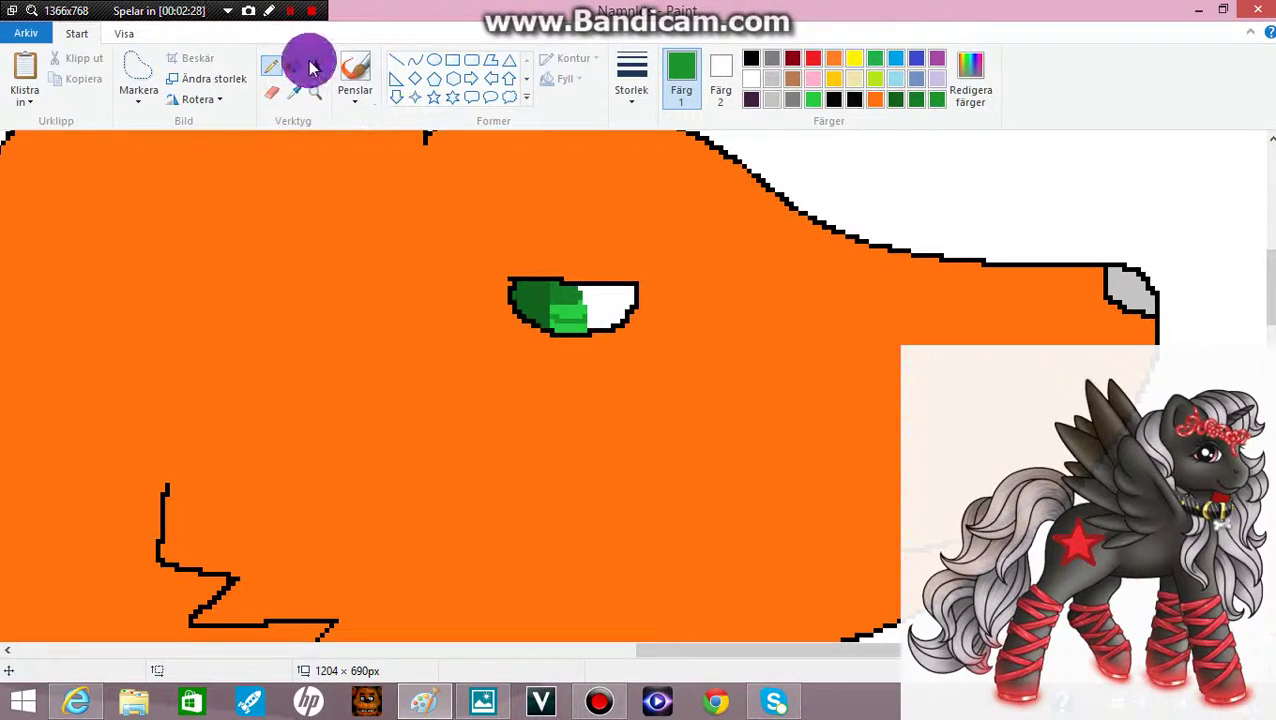
pyautogui.click(533, 295)
# Mix a lighter green (red 36, green 185, blue 58) and color the bottom strip of the iris's front part with it
pyautogui.click(970, 112)
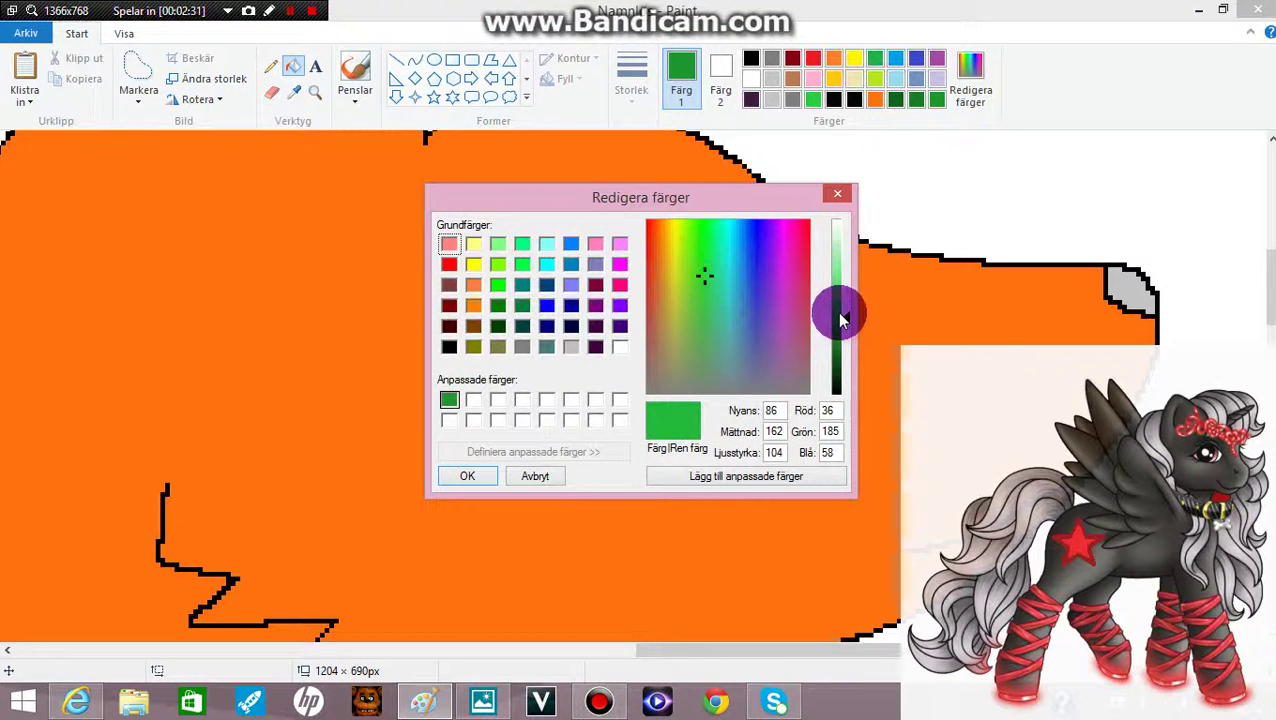
pyautogui.click(700, 472)
pyautogui.click(467, 476)
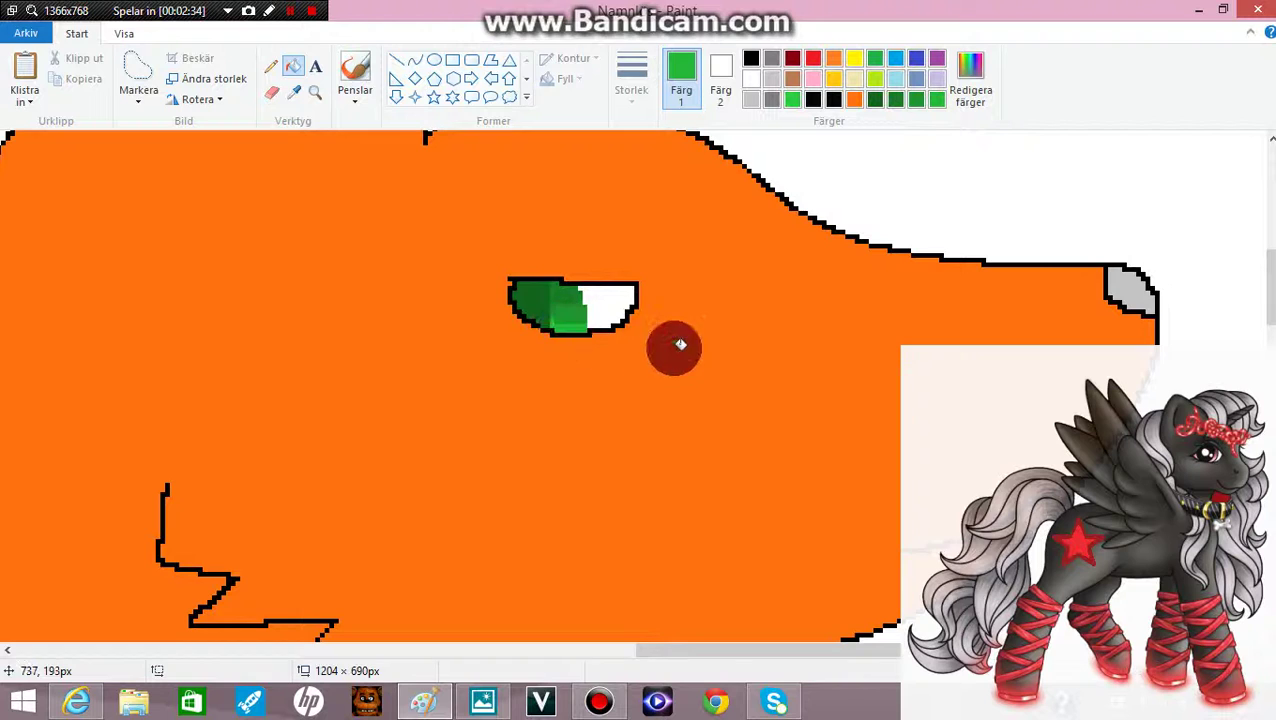
# Draw two small white highlights in the iris, one near its upper rear and one at its lower front, and fill them white
pyautogui.click(270, 65)
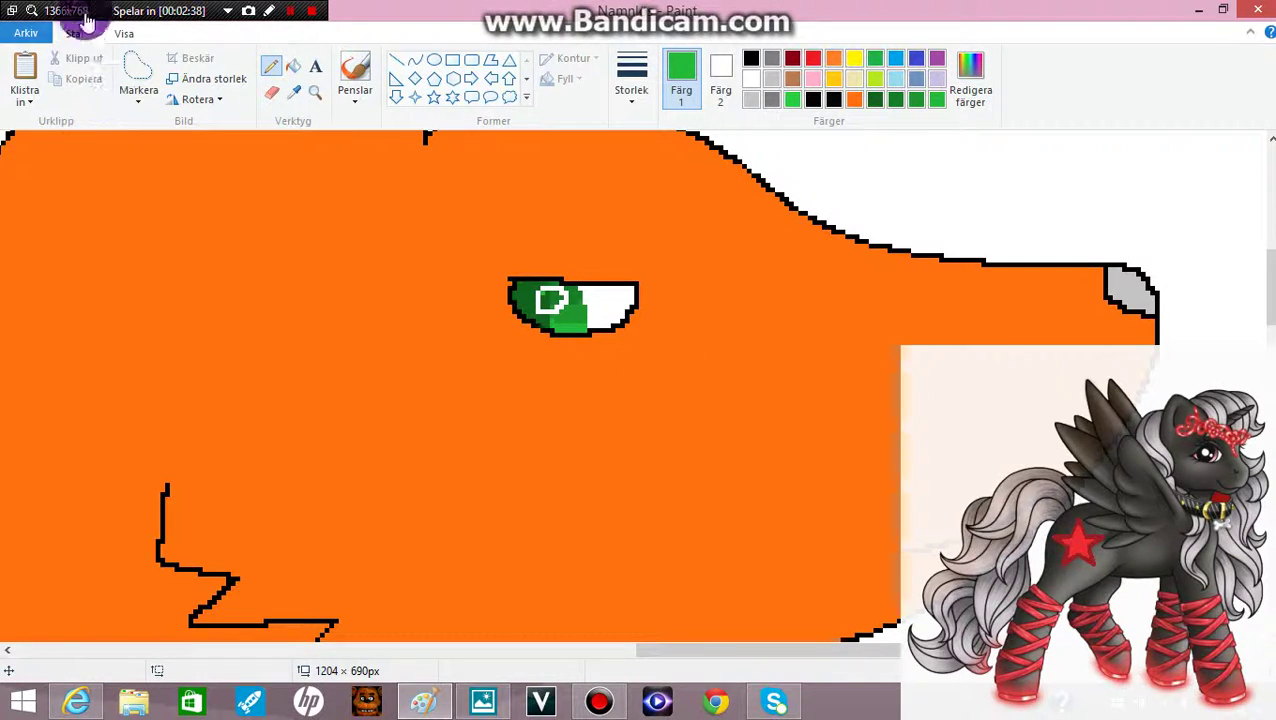
pyautogui.click(455, 245)
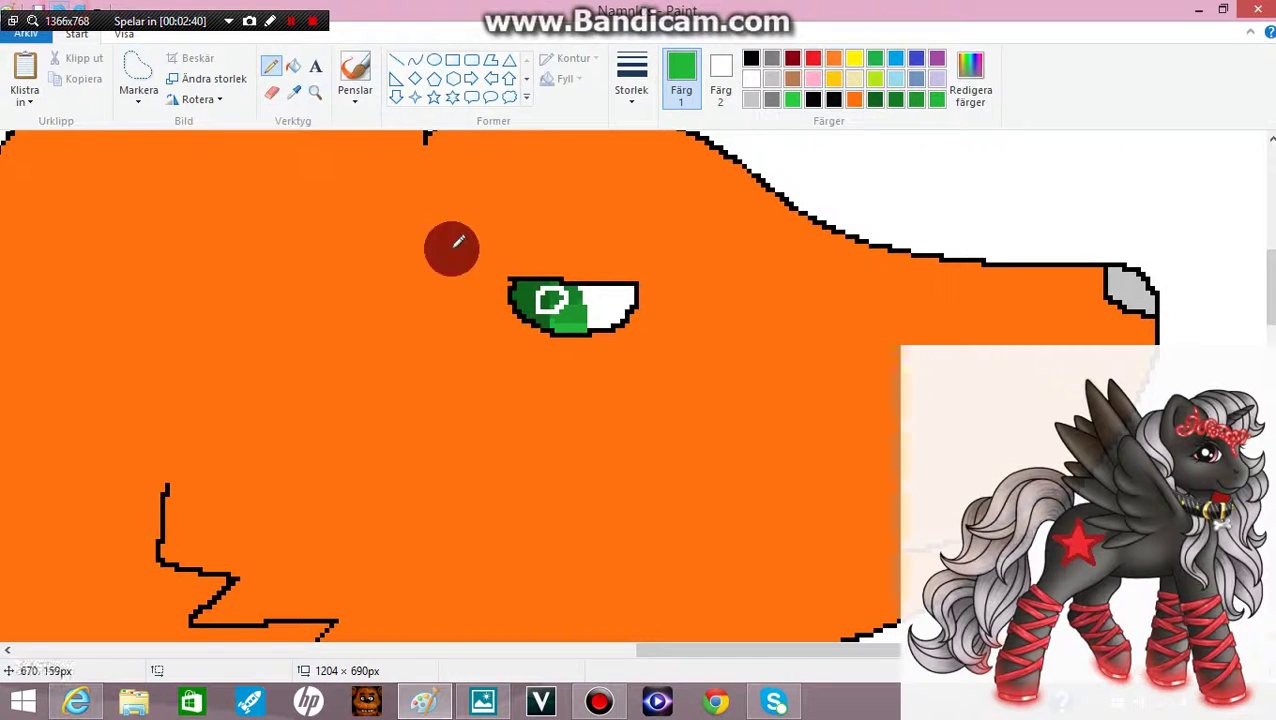
pyautogui.click(519, 285)
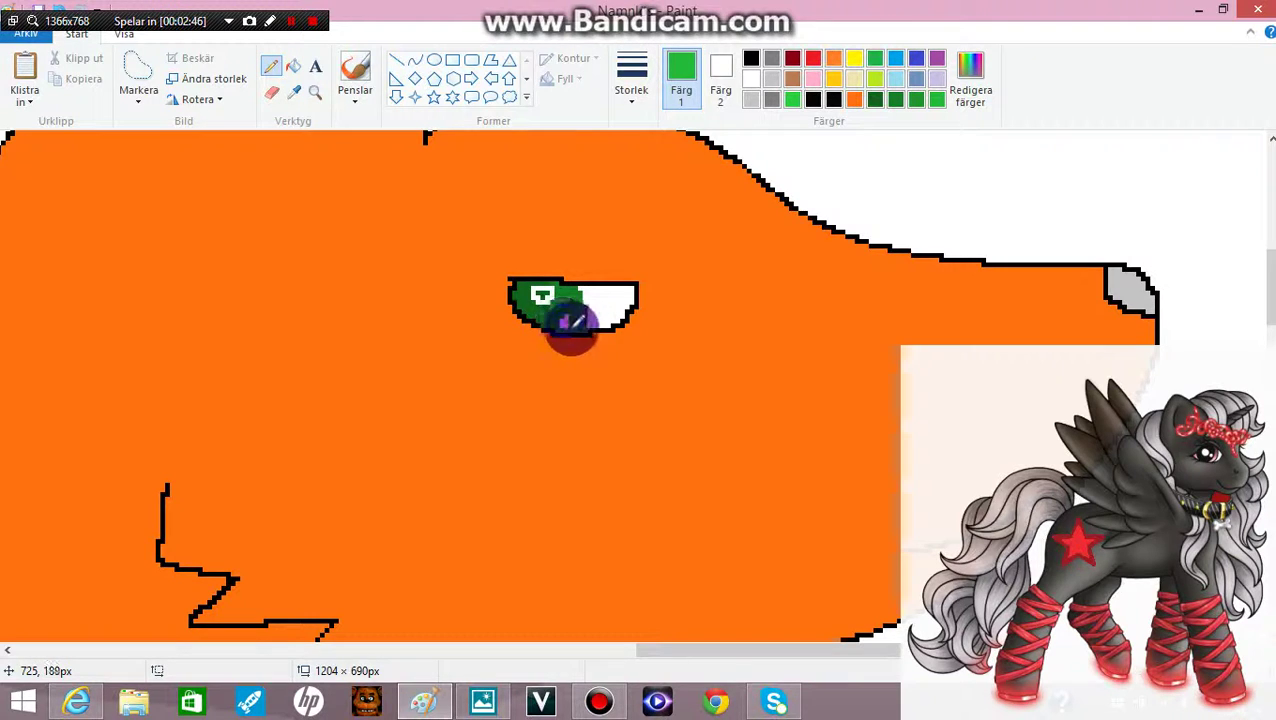
pyautogui.click(291, 69)
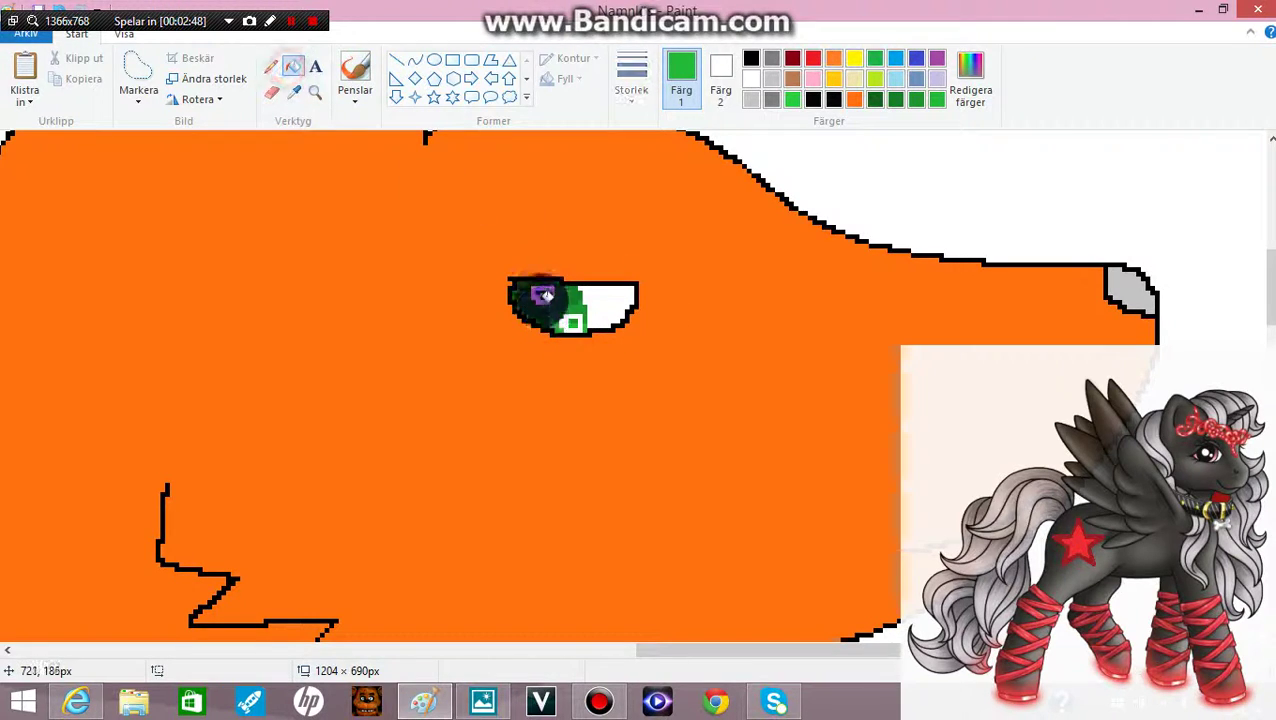
pyautogui.rightClick(542, 296)
pyautogui.rightClick(573, 322)
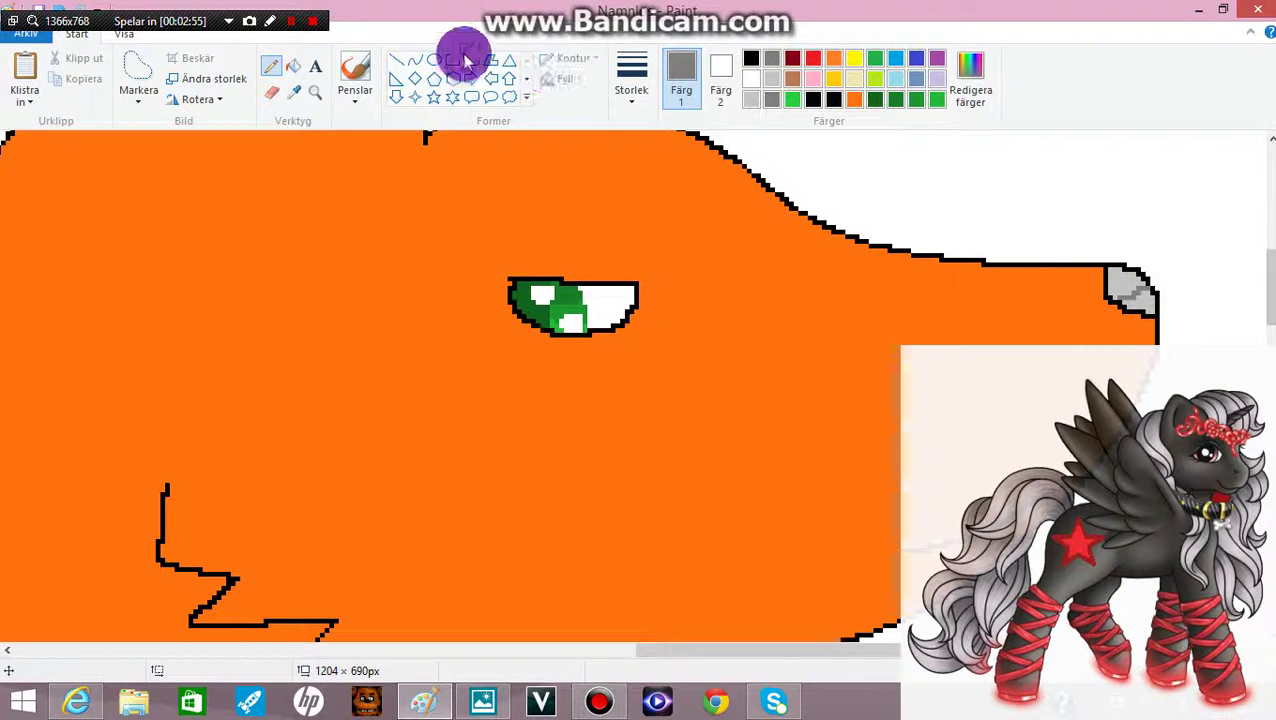
# Fill the lower part of the fox's nose with dark gray as shading
pyautogui.click(294, 66)
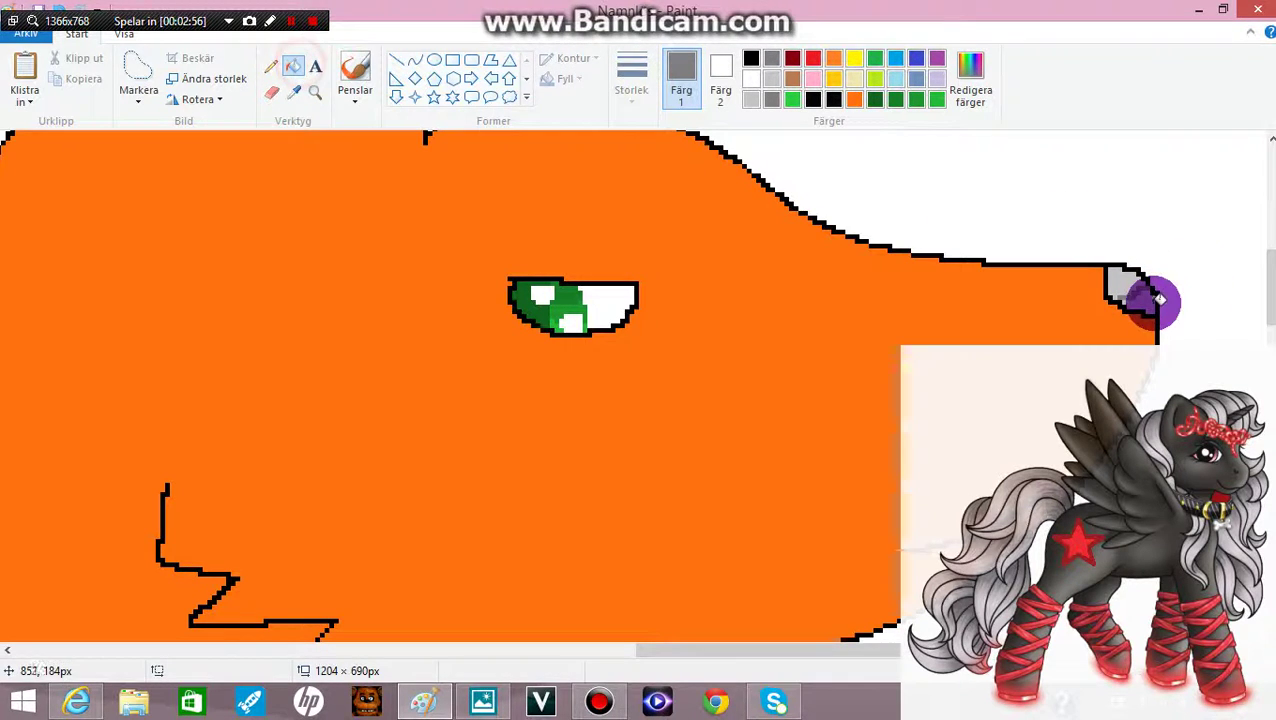
pyautogui.click(315, 92)
pyautogui.rightClick(466, 268)
pyautogui.rightClick(470, 268)
pyautogui.rightClick(621, 305)
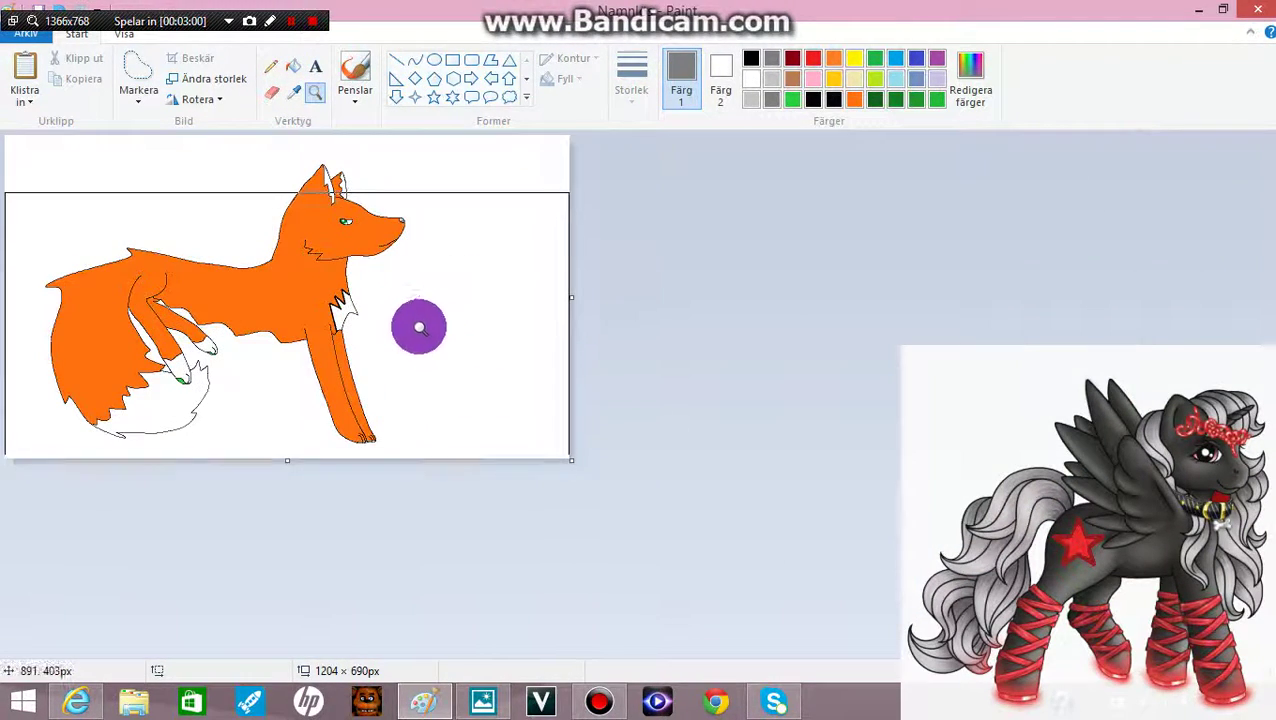
# Draw a thick black ring about 14 × 15 px over the front edge of the near ear
pyautogui.click(271, 65)
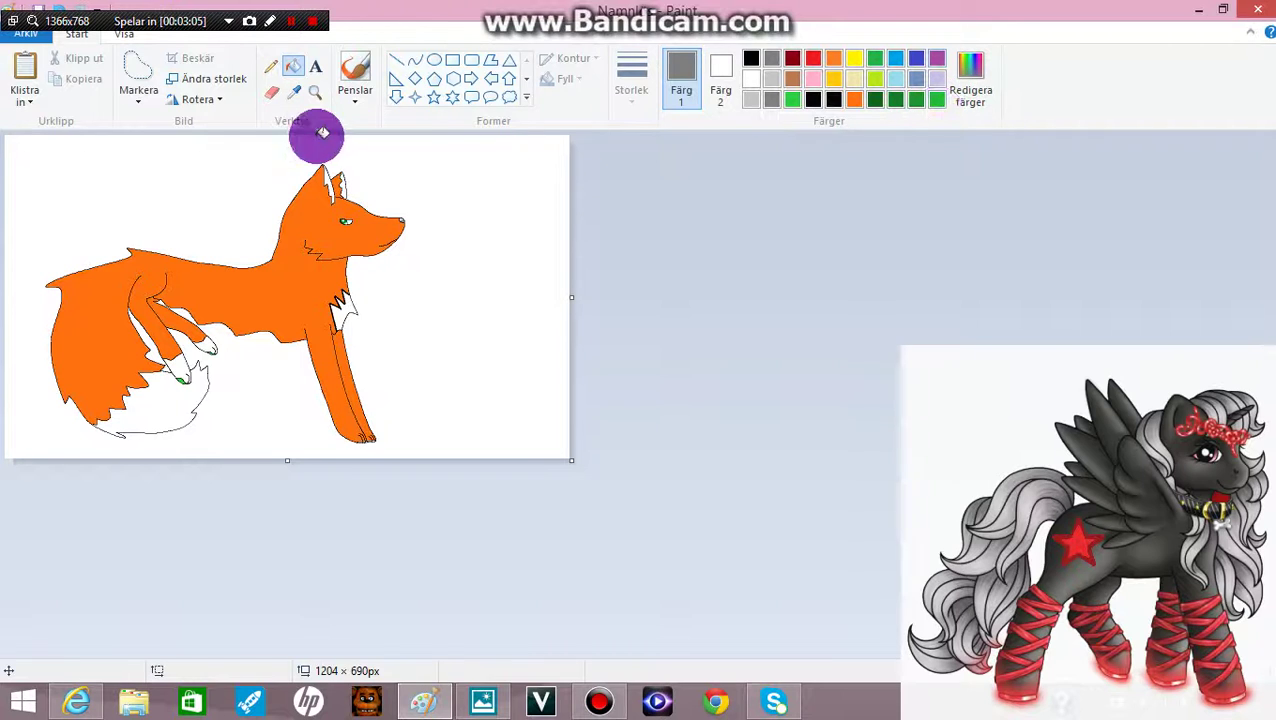
pyautogui.click(316, 93)
pyautogui.click(495, 265)
pyautogui.click(497, 266)
pyautogui.click(809, 302)
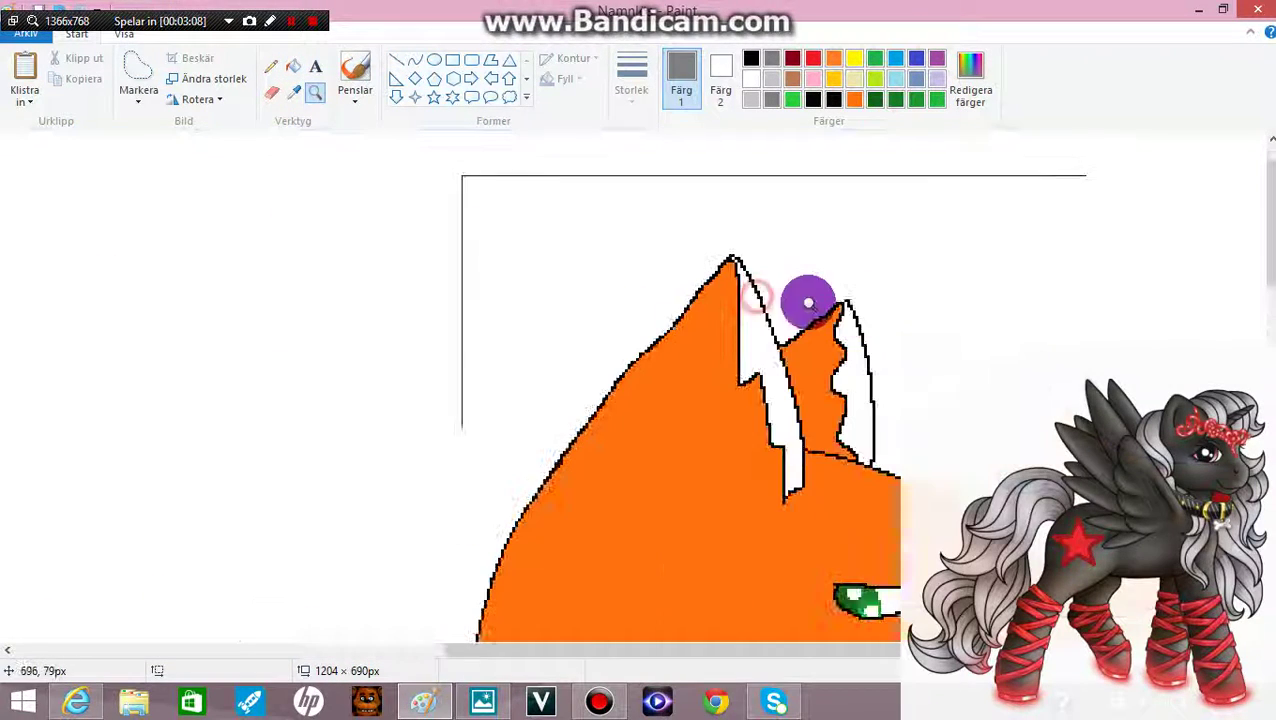
pyautogui.click(780, 300)
pyautogui.click(515, 322)
pyautogui.click(434, 60)
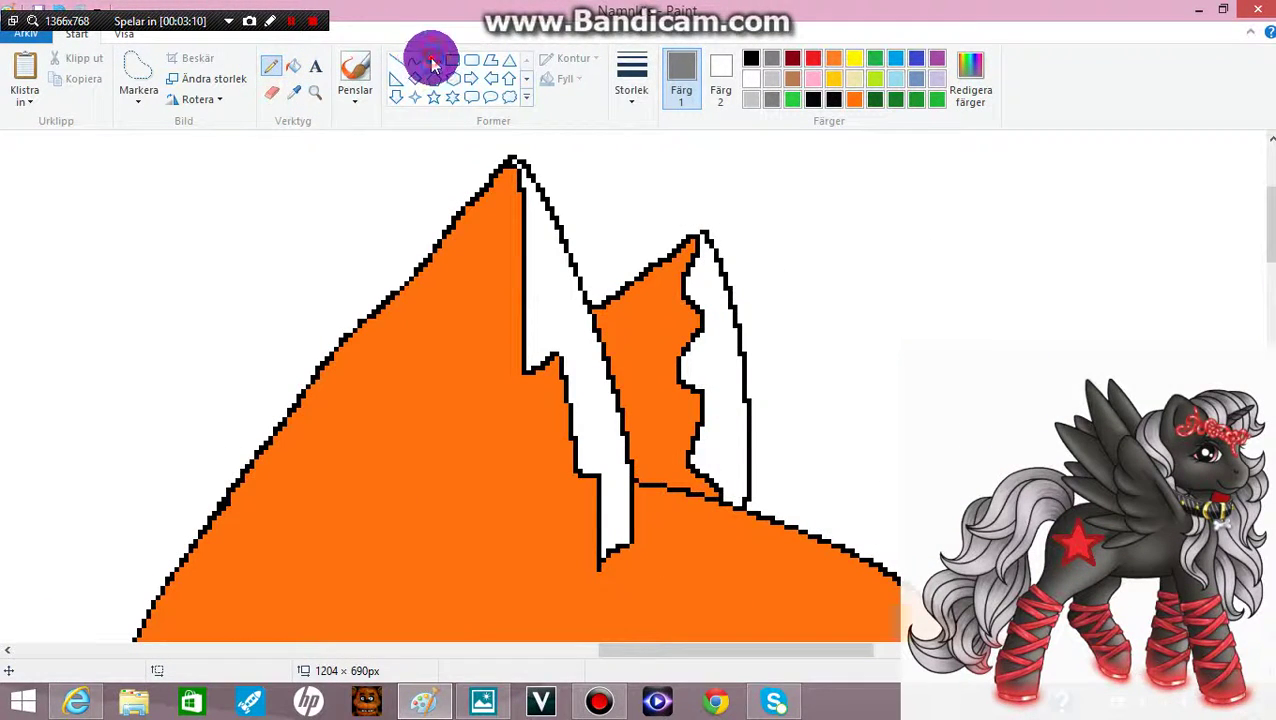
pyautogui.click(631, 80)
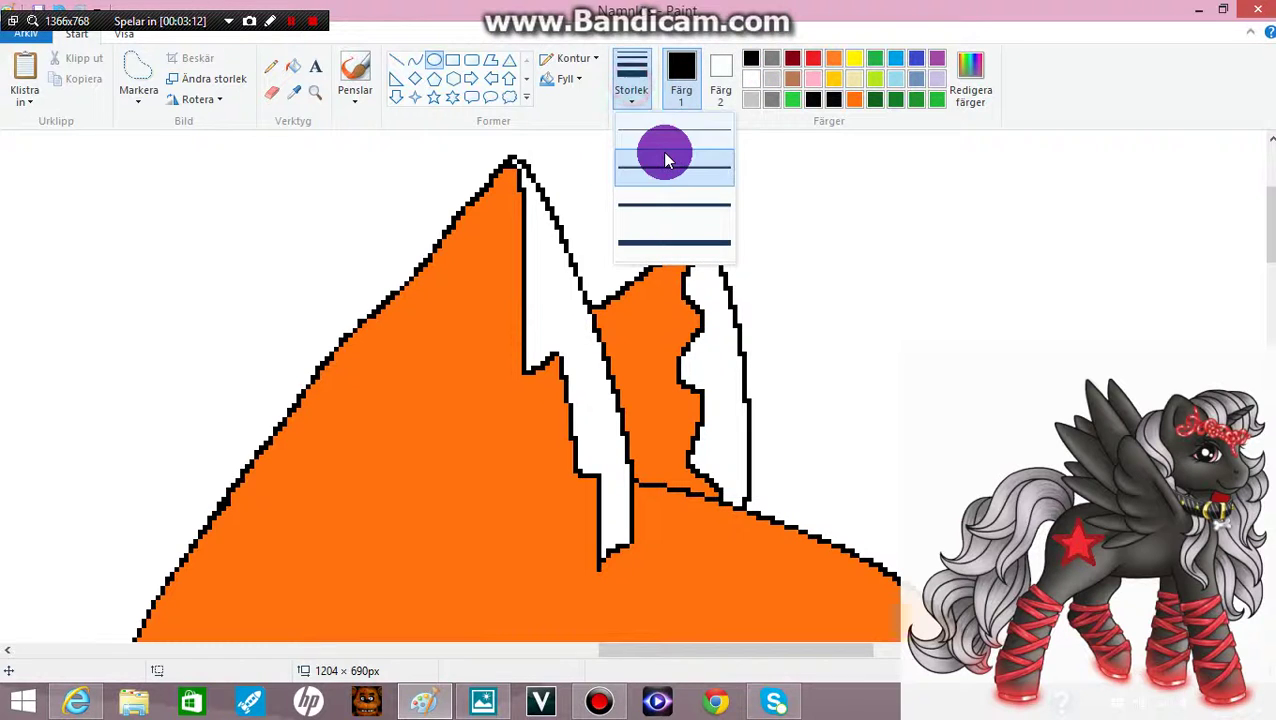
pyautogui.click(535, 222)
pyautogui.moveTo(535, 222); pyautogui.dragTo(597, 282)
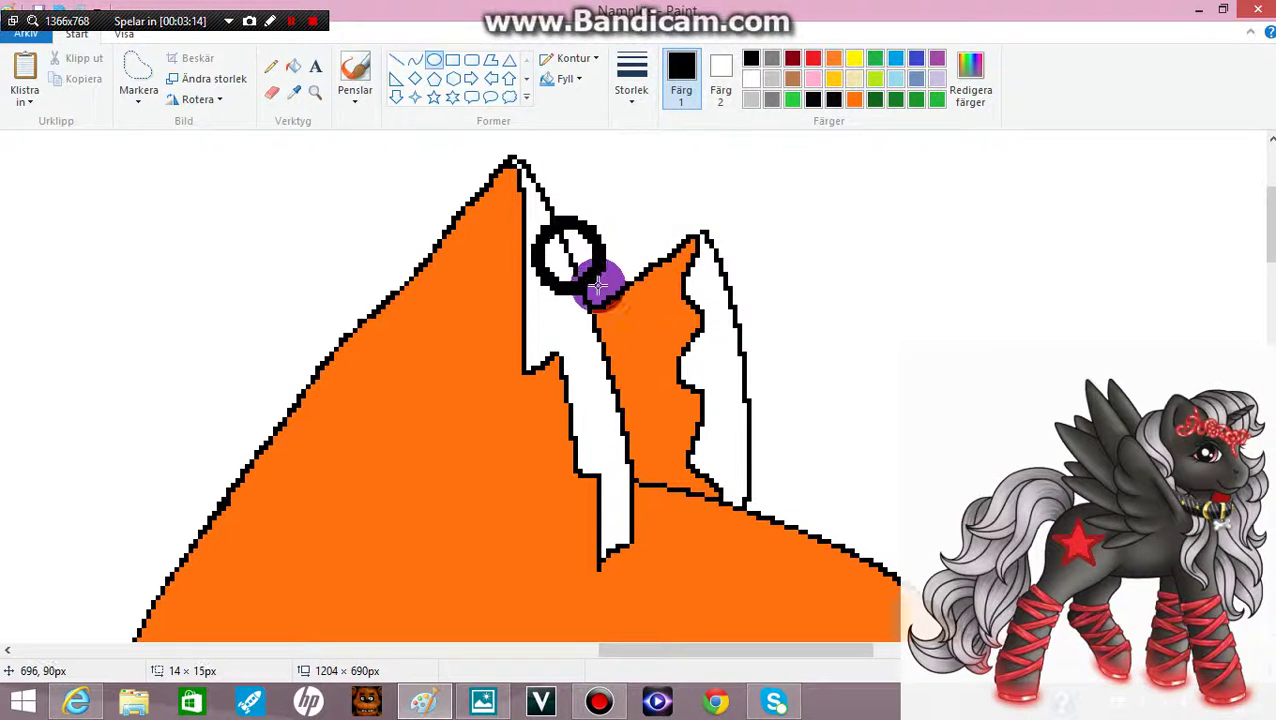
# Draw a second thick black ring of similar size on the near ear's front edge, just below the first
pyautogui.click(638, 185)
pyautogui.click(570, 330)
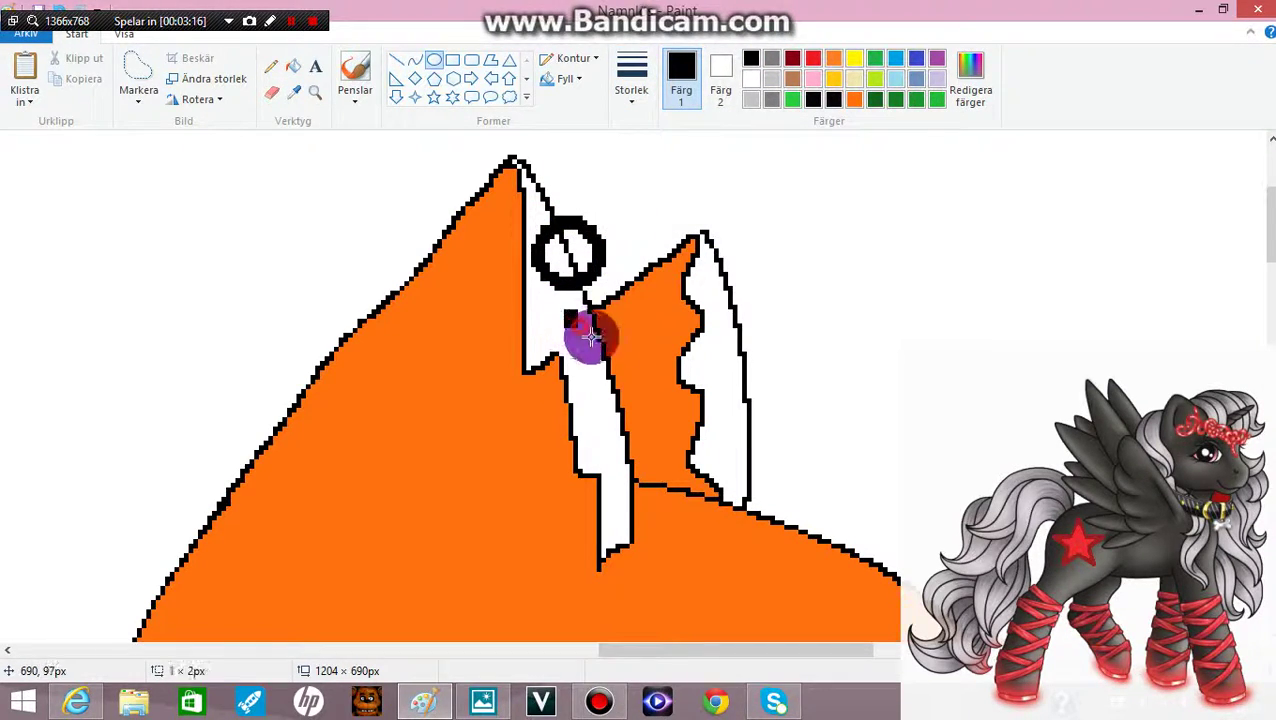
pyautogui.moveTo(591, 336); pyautogui.dragTo(635, 371)
pyautogui.click(610, 403)
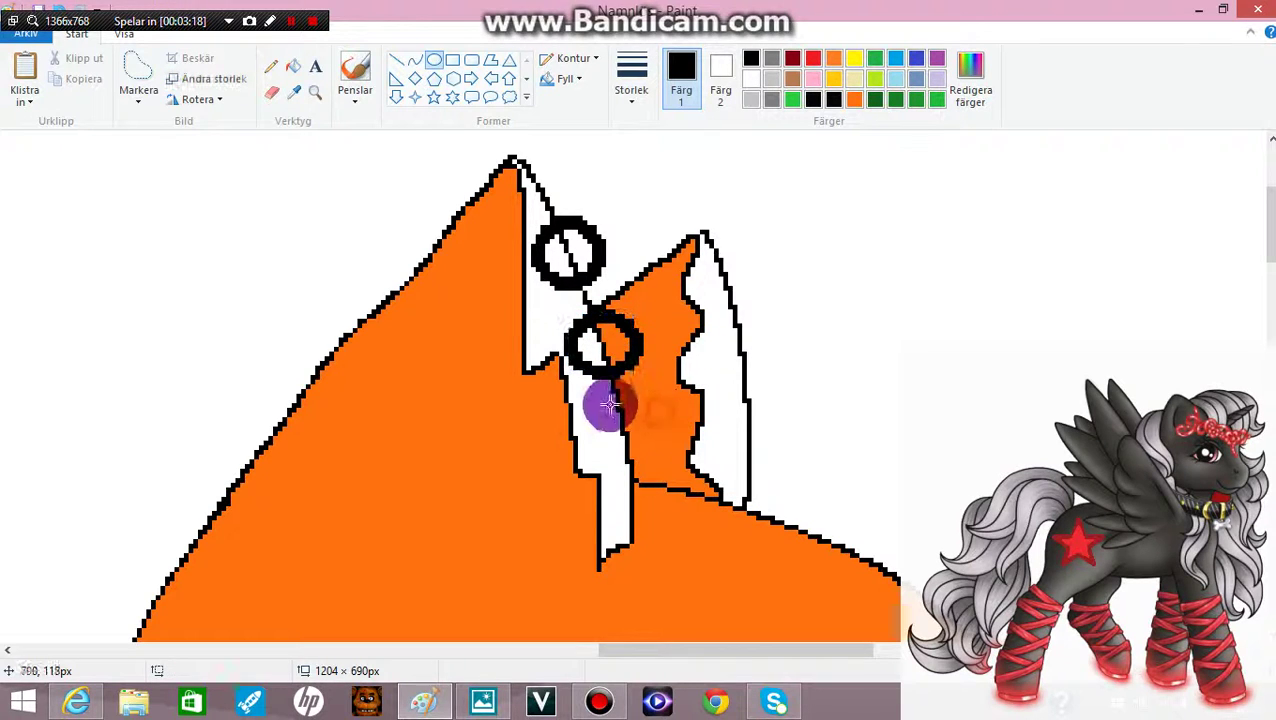
# Draw a third black ring about 12 × 13 px on the near ear's front edge and erase the lower rear part of all three rings
pyautogui.moveTo(626, 428); pyautogui.dragTo(656, 460)
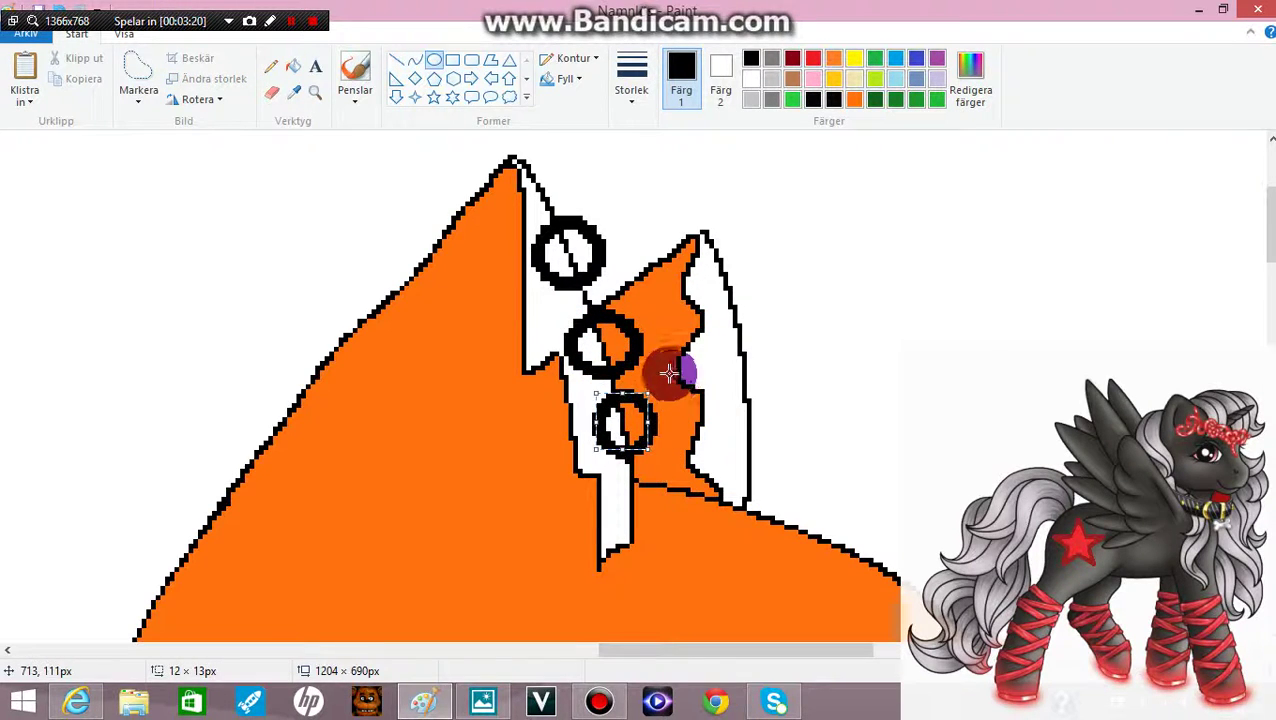
pyautogui.click(271, 66)
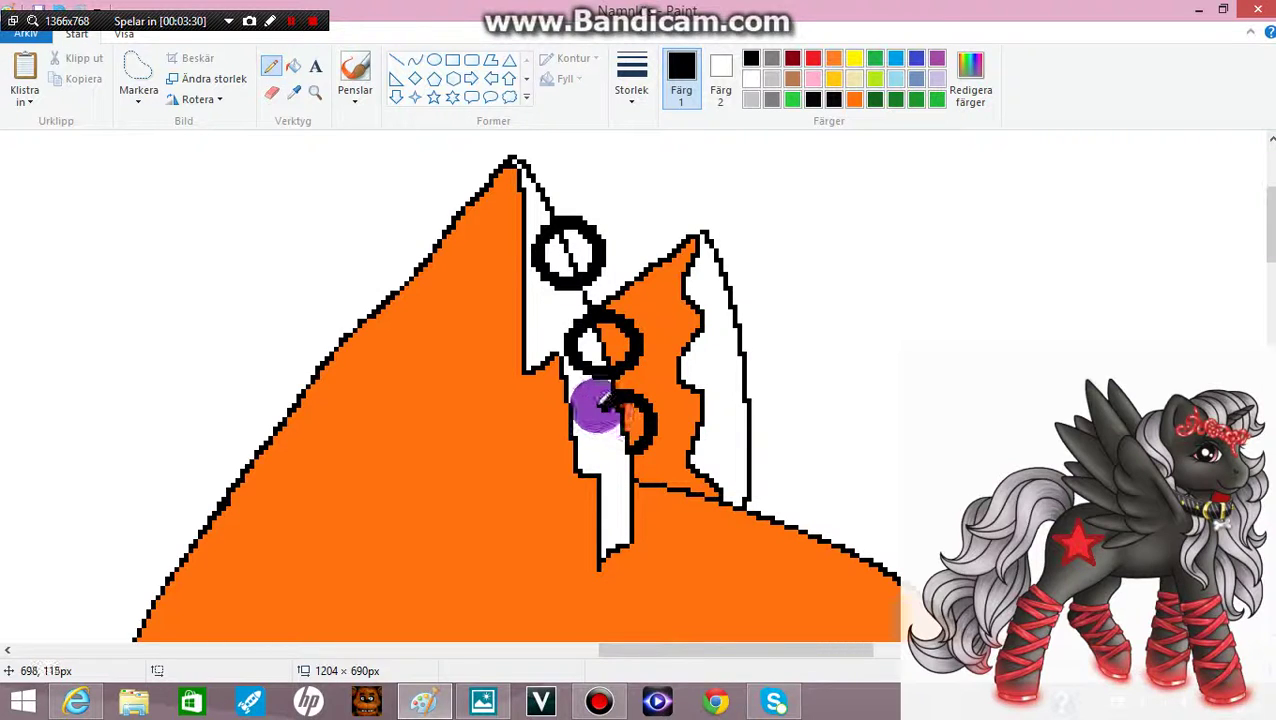
pyautogui.click(642, 388)
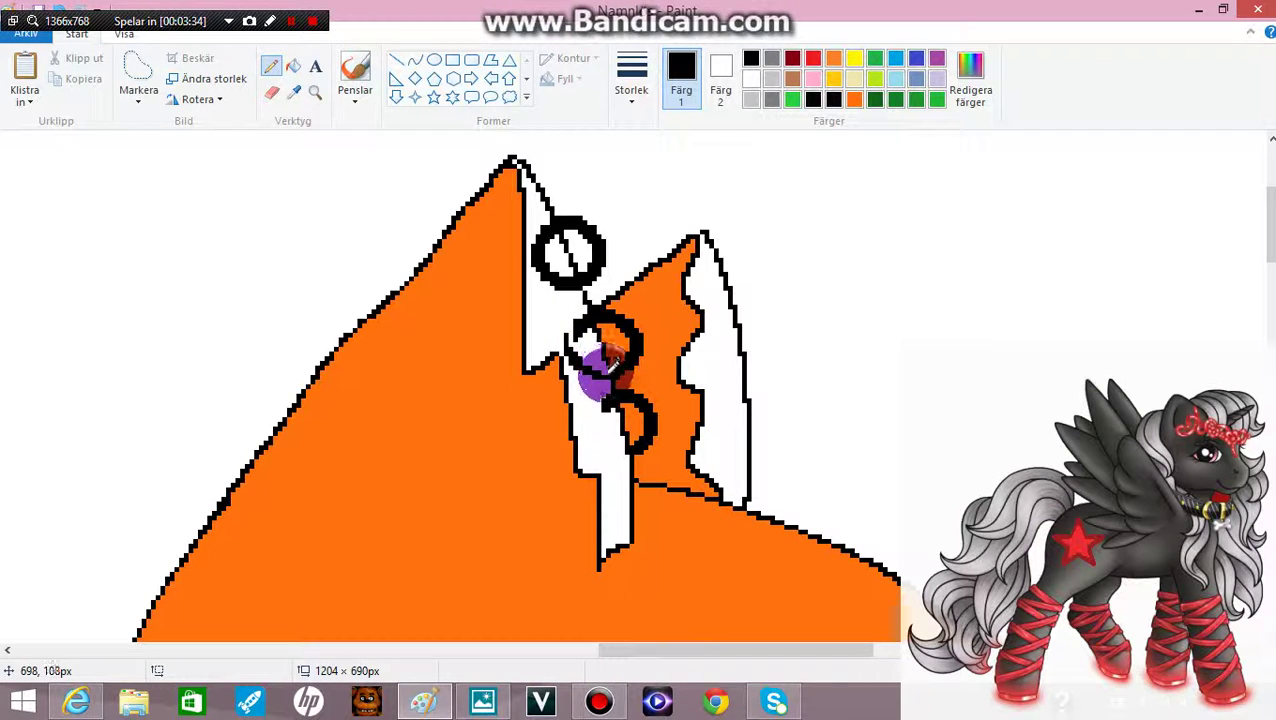
pyautogui.click(293, 66)
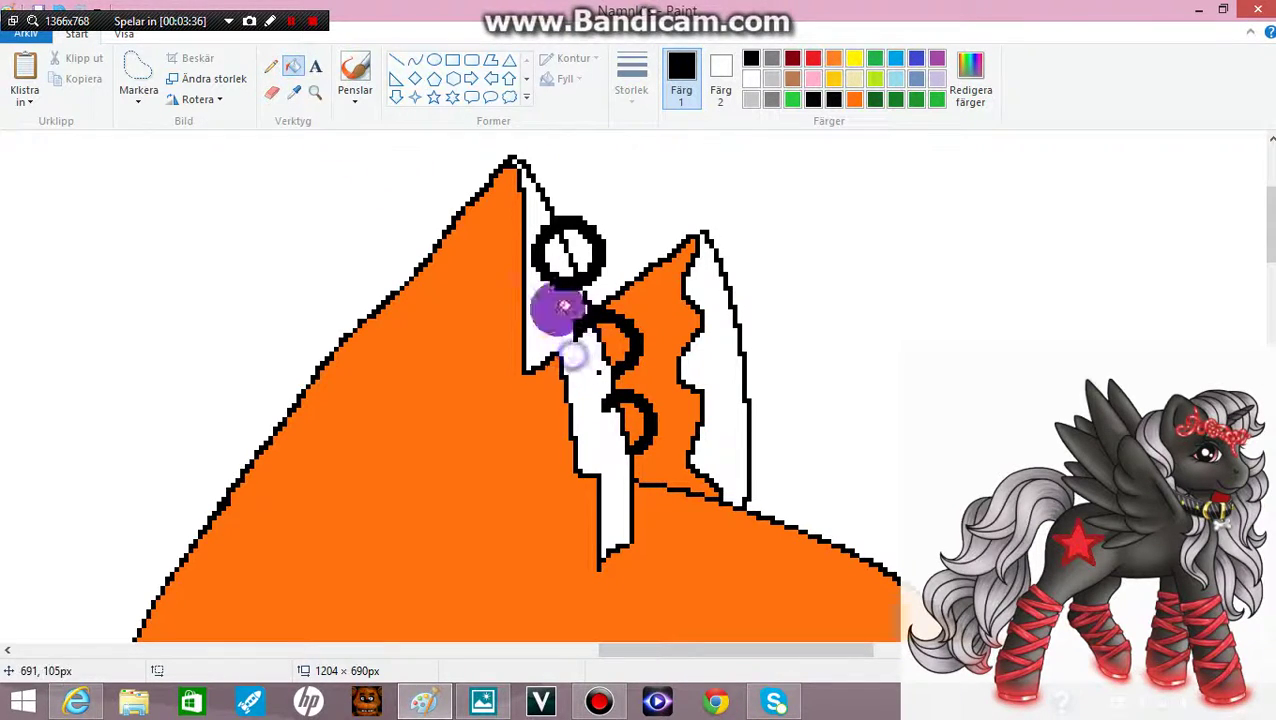
pyautogui.click(275, 66)
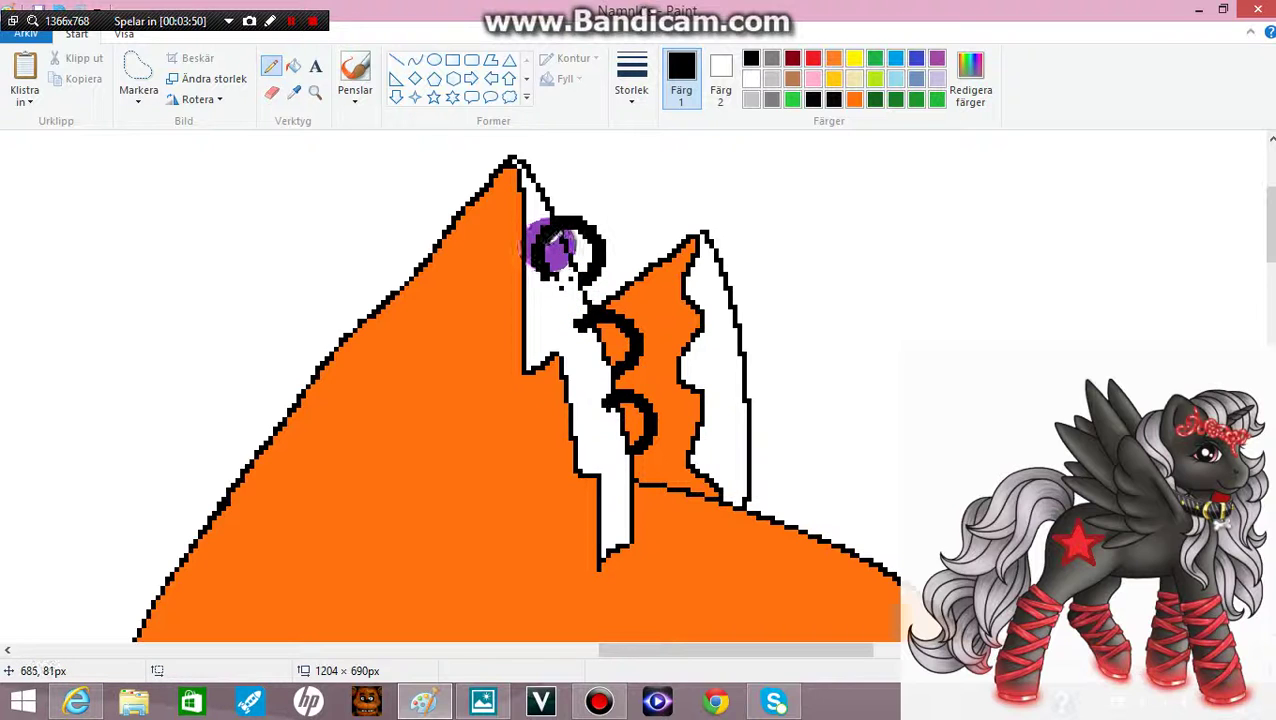
pyautogui.click(293, 66)
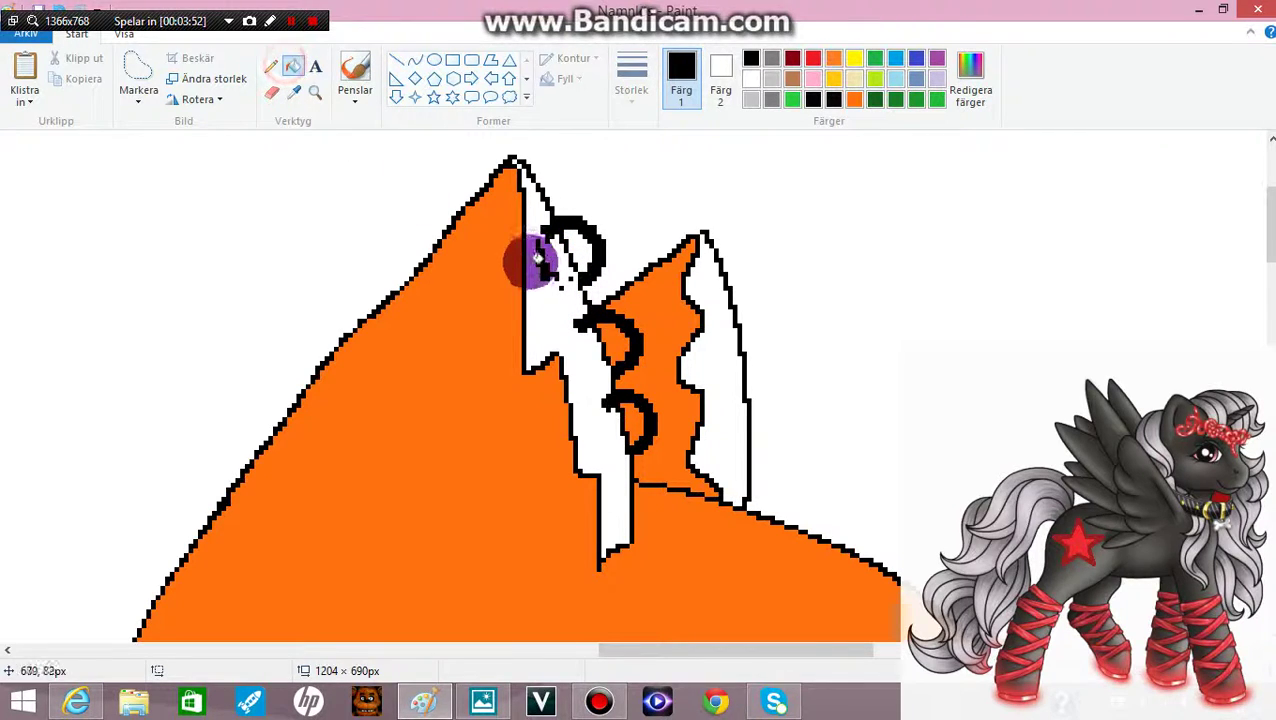
pyautogui.click(283, 74)
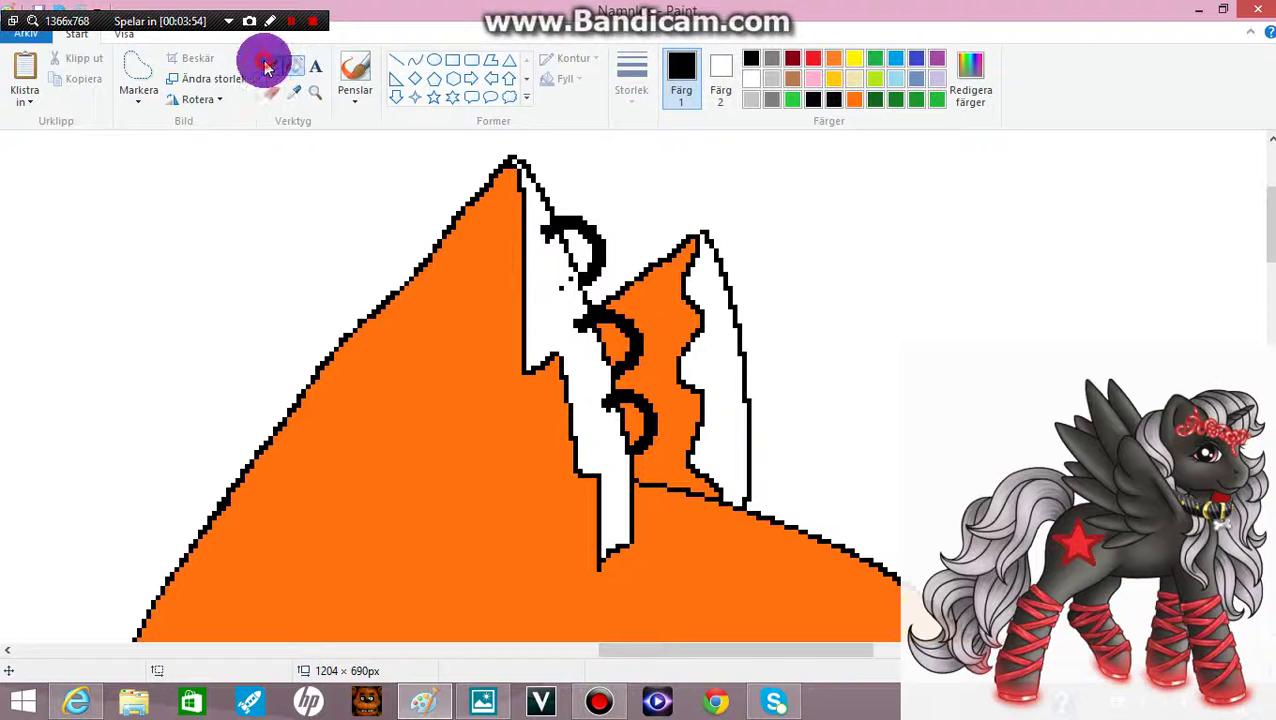
pyautogui.click(565, 285)
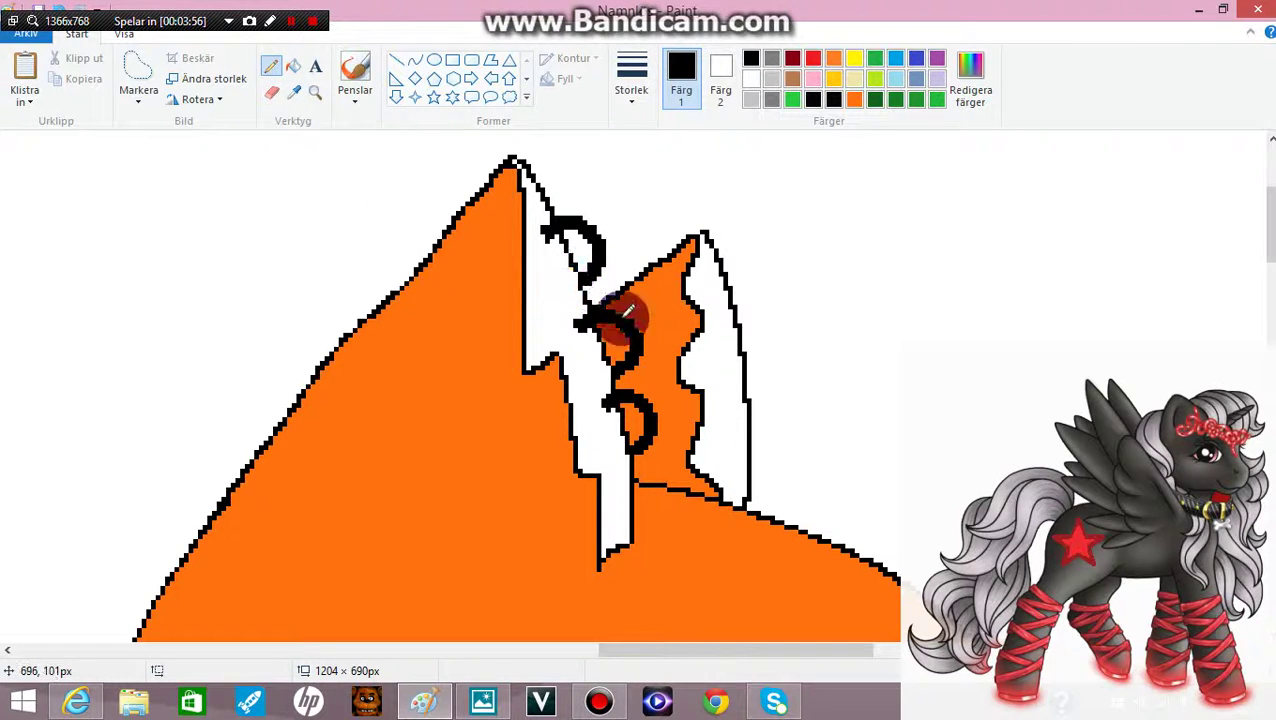
# Extend and thicken the rear ends of the near ear's three rings with black pencil strokes
pyautogui.click(315, 94)
pyautogui.rightClick(578, 290)
pyautogui.rightClick(578, 290)
pyautogui.rightClick(575, 290)
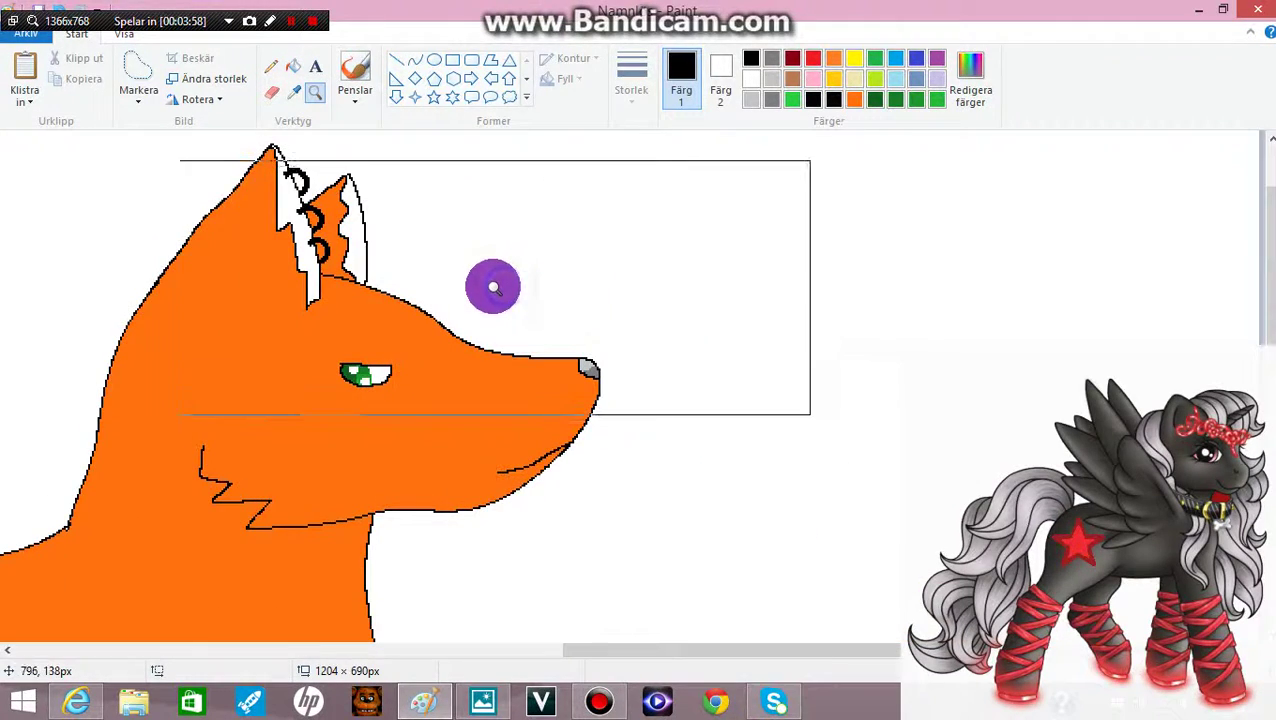
pyautogui.click(413, 232)
pyautogui.click(413, 231)
pyautogui.click(314, 325)
pyautogui.click(317, 302)
pyautogui.click(378, 285)
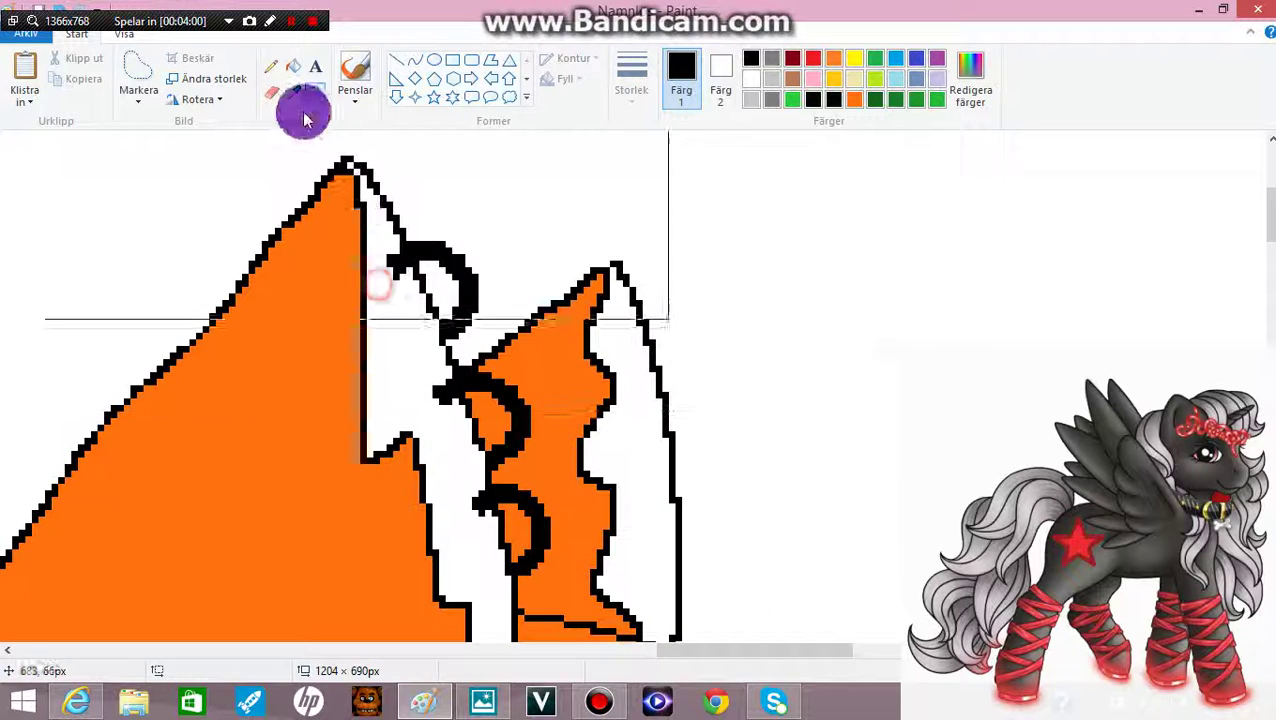
pyautogui.click(270, 66)
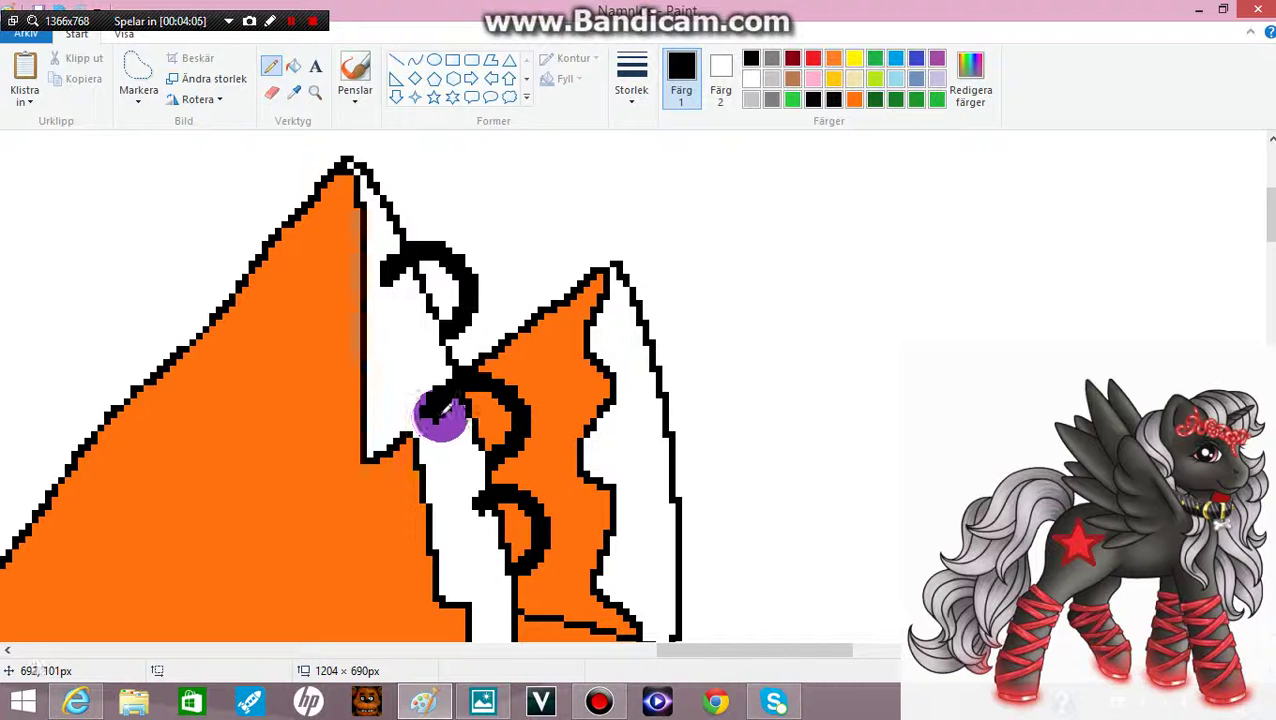
pyautogui.scroll(-2, 500, 420)
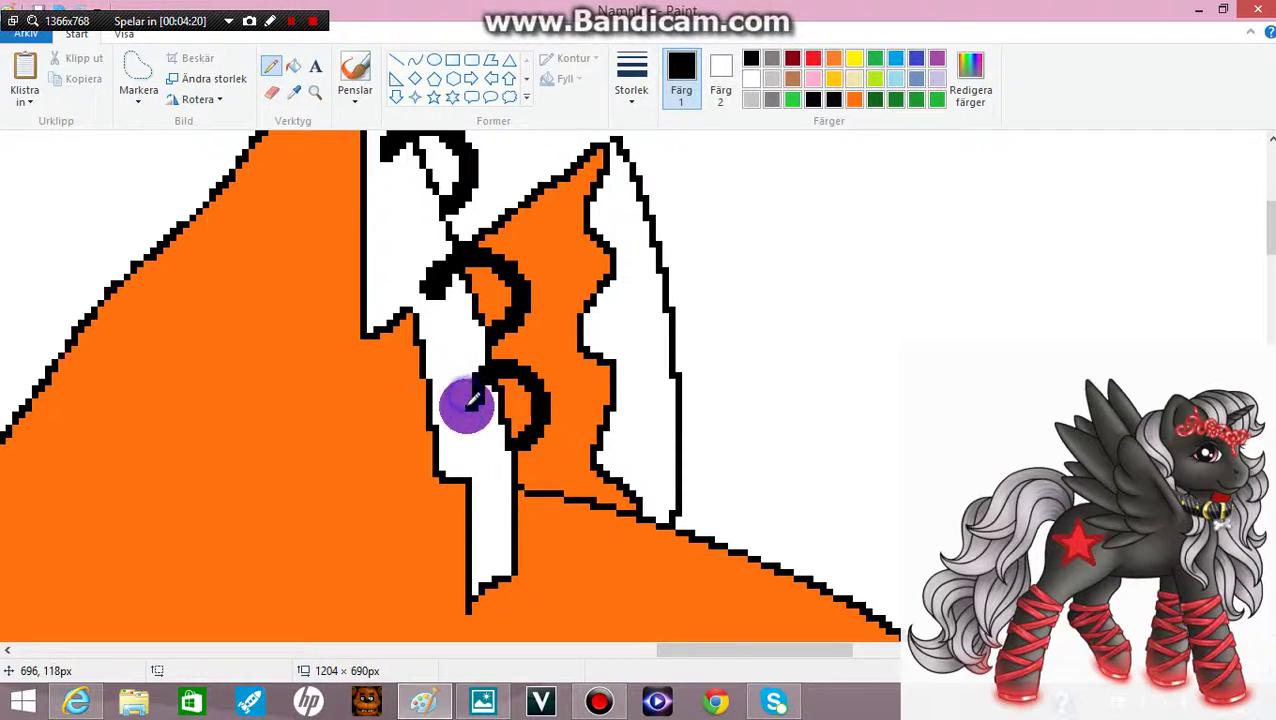
# Switch to the YouTube browser window, play the playlist video "We Don't Have to Take This OC MAP complete", and return to Paint
pyautogui.click(424, 702)
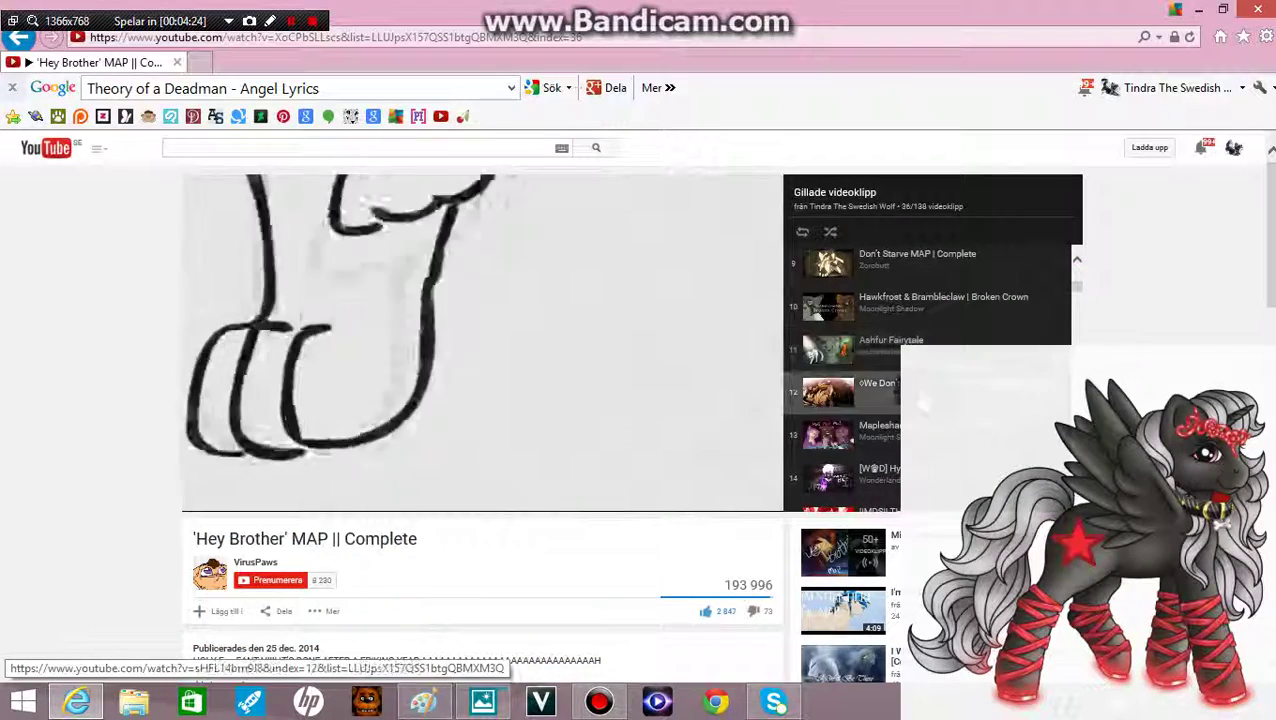
pyautogui.click(925, 398)
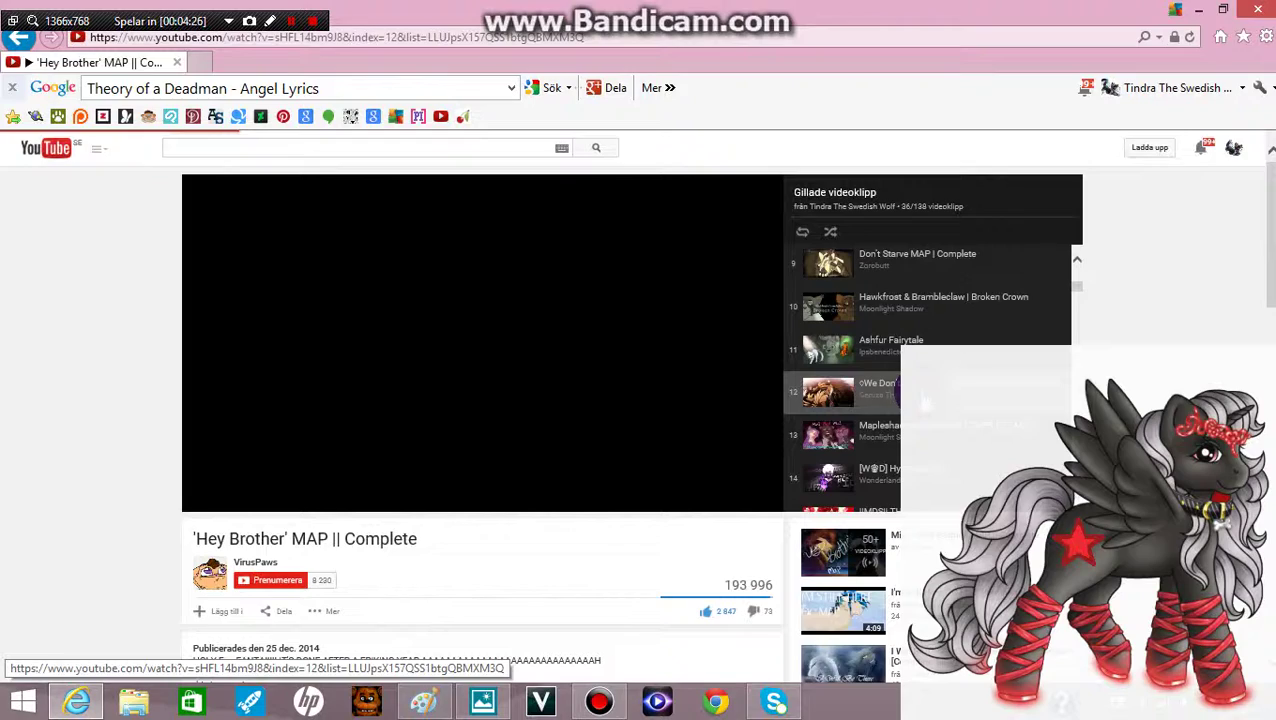
pyautogui.click(404, 508)
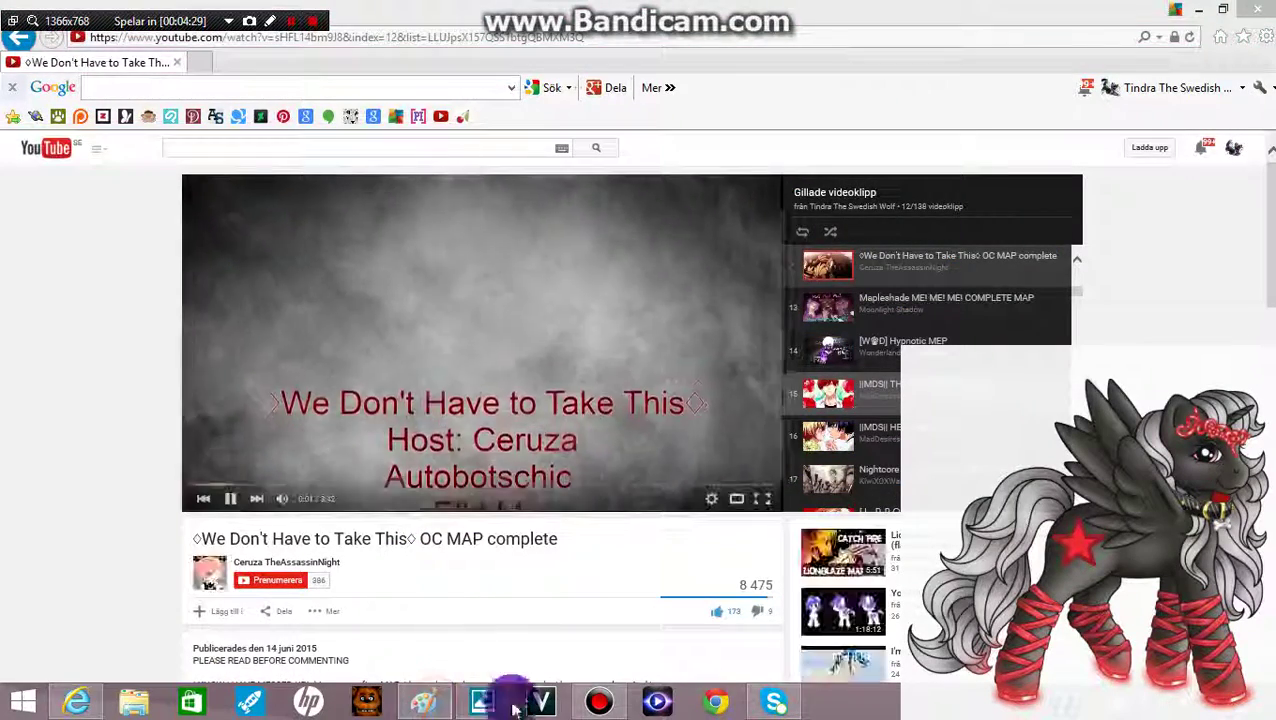
pyautogui.click(438, 704)
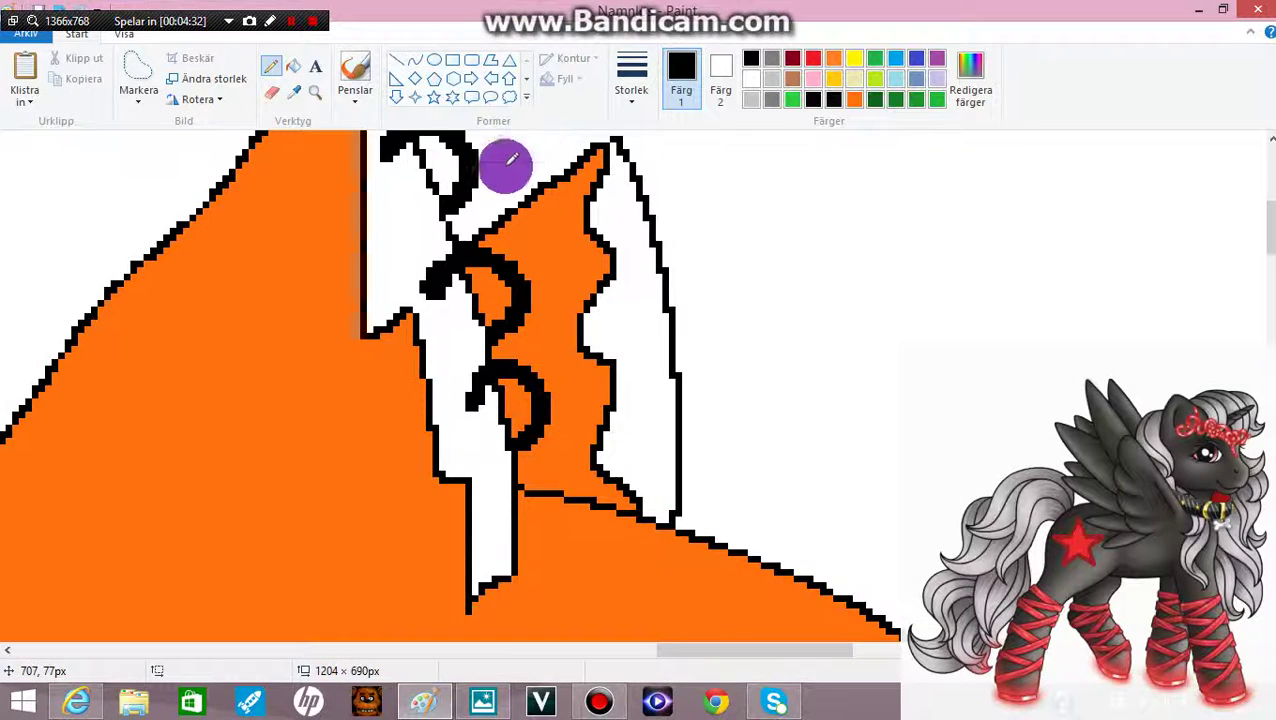
# Draw two thick black rings on the far ear's front edge, one near the tip and one just below it
pyautogui.scroll(-2, 480, 212)
pyautogui.click(434, 60)
pyautogui.scroll(2, 621, 347)
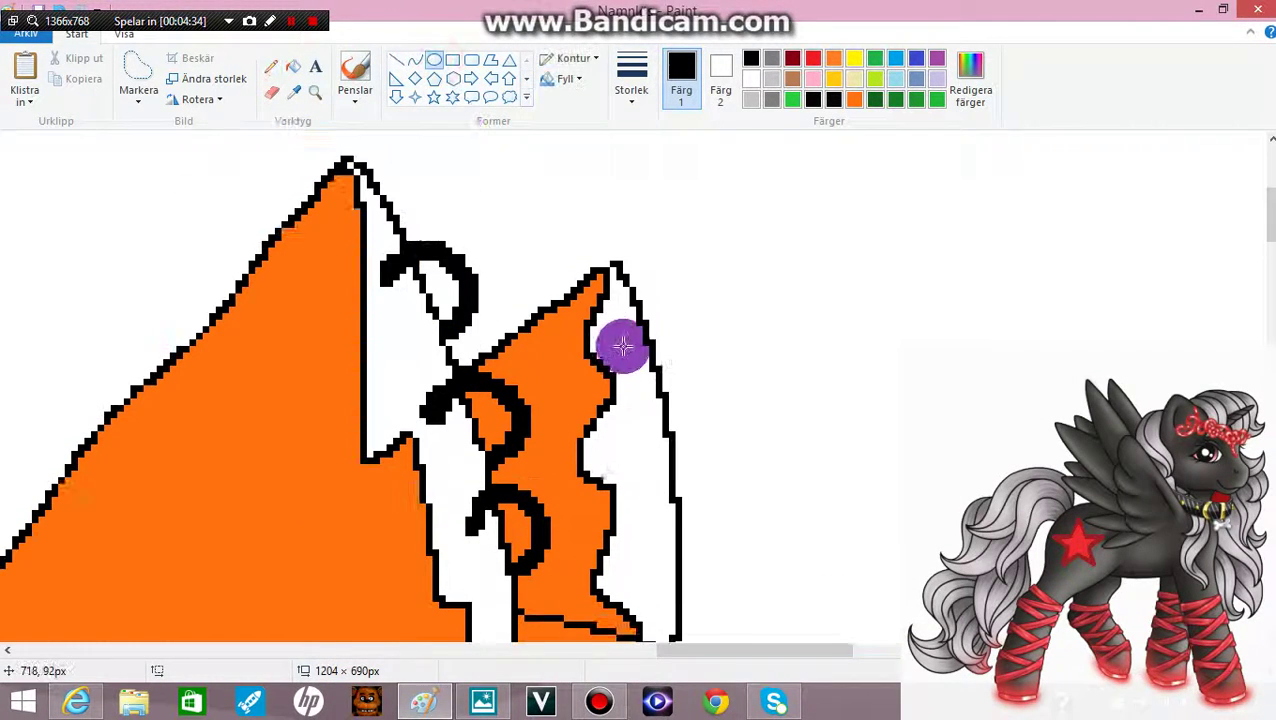
pyautogui.moveTo(632, 318)
pyautogui.mouseDown()
pyautogui.moveTo(720, 362)
pyautogui.moveTo(735, 413)
pyautogui.moveTo(703, 407)
pyautogui.moveTo(661, 358)
pyautogui.mouseUp()
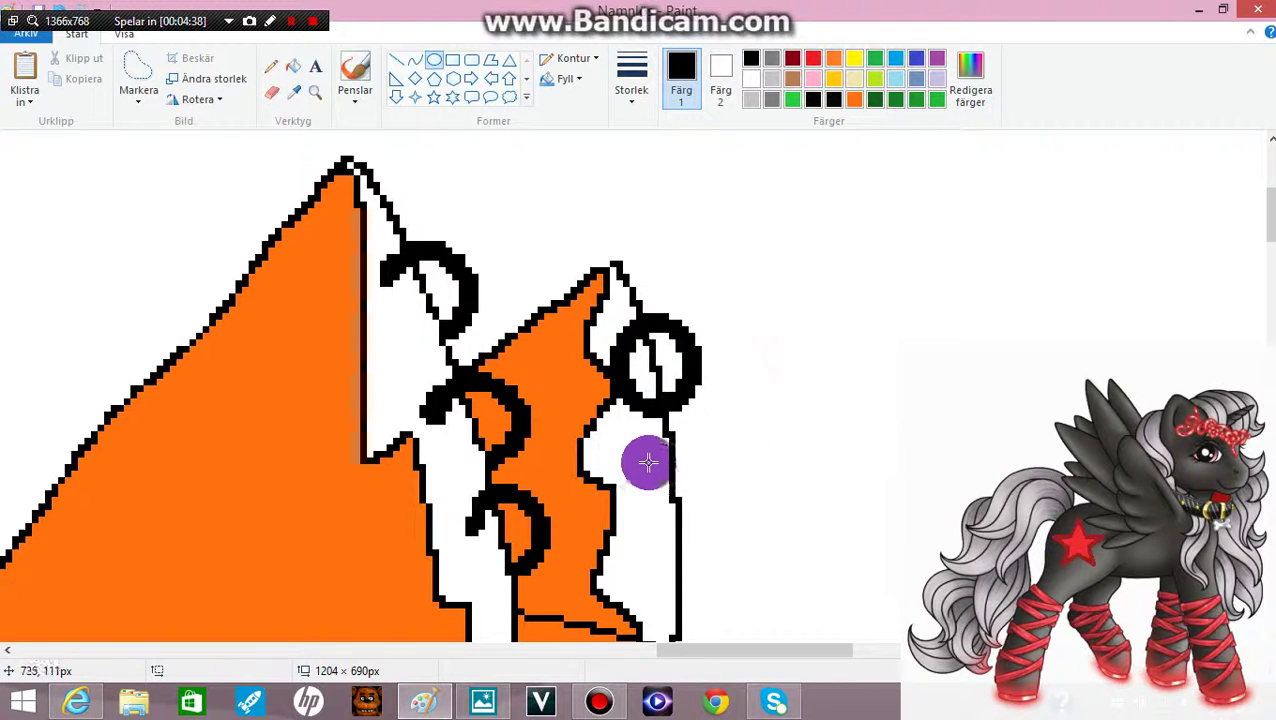
pyautogui.moveTo(634, 436); pyautogui.dragTo(712, 510)
pyautogui.click(778, 478)
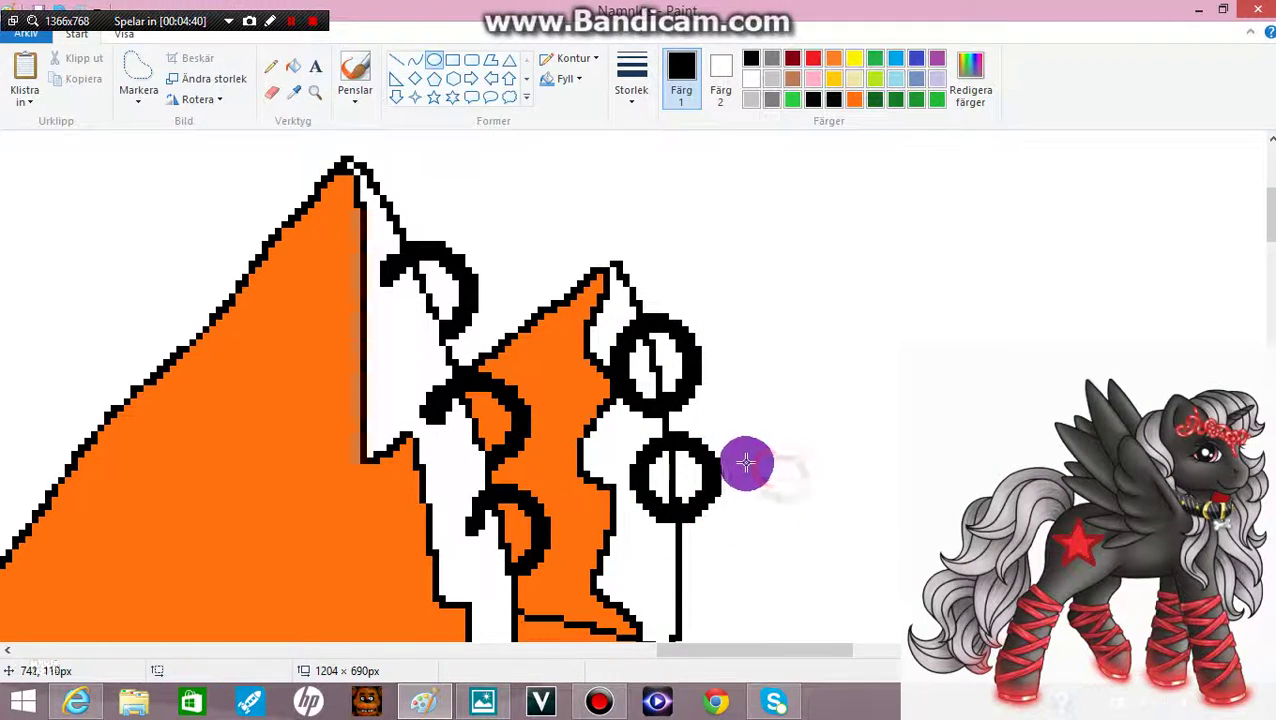
# Draw a third, smaller black ring low on the far ear's front edge, undoing and redrawing the misplaced tries
pyautogui.scroll(-2, 700, 430)
pyautogui.moveTo(632, 402); pyautogui.dragTo(710, 474)
pyautogui.hotkey('ctrl', 'z')
pyautogui.moveTo(629, 424); pyautogui.dragTo(717, 495)
pyautogui.hotkey('ctrl', 'z')
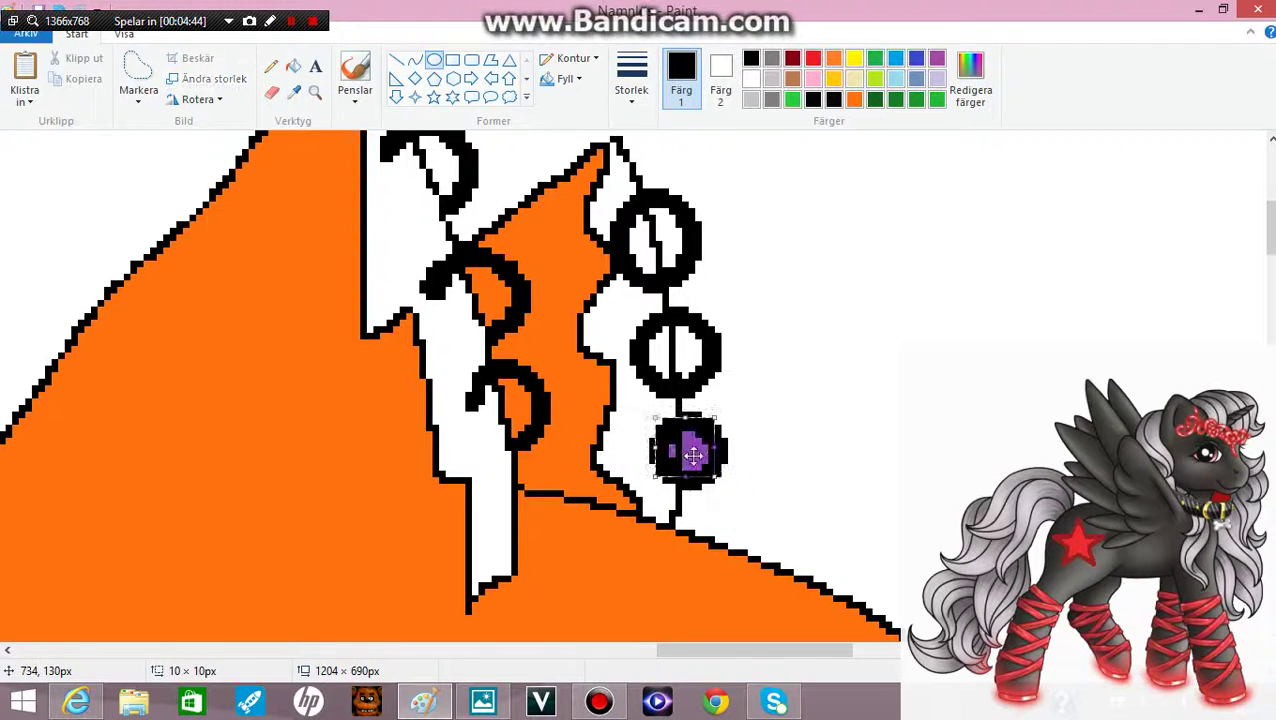
# Erase the lower rear parts of the far ear's three rings so they look hooked through the ear
pyautogui.click(268, 68)
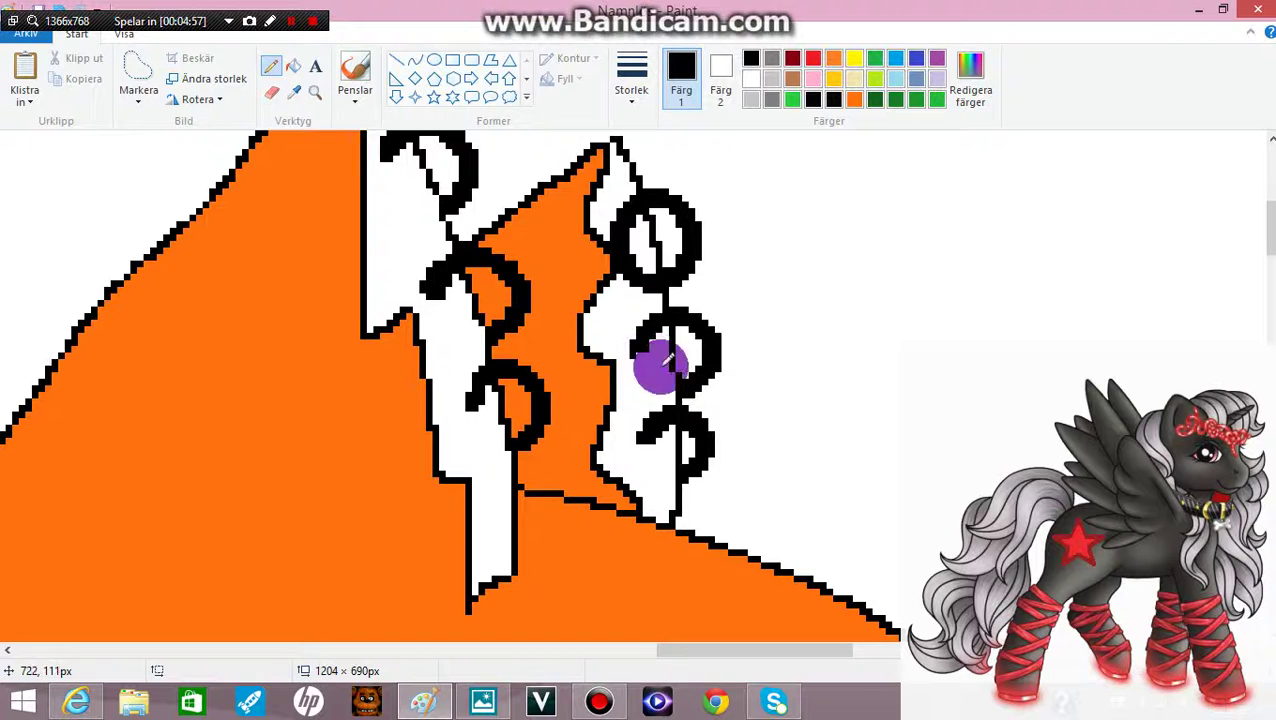
pyautogui.moveTo(648, 338); pyautogui.dragTo(660, 260)
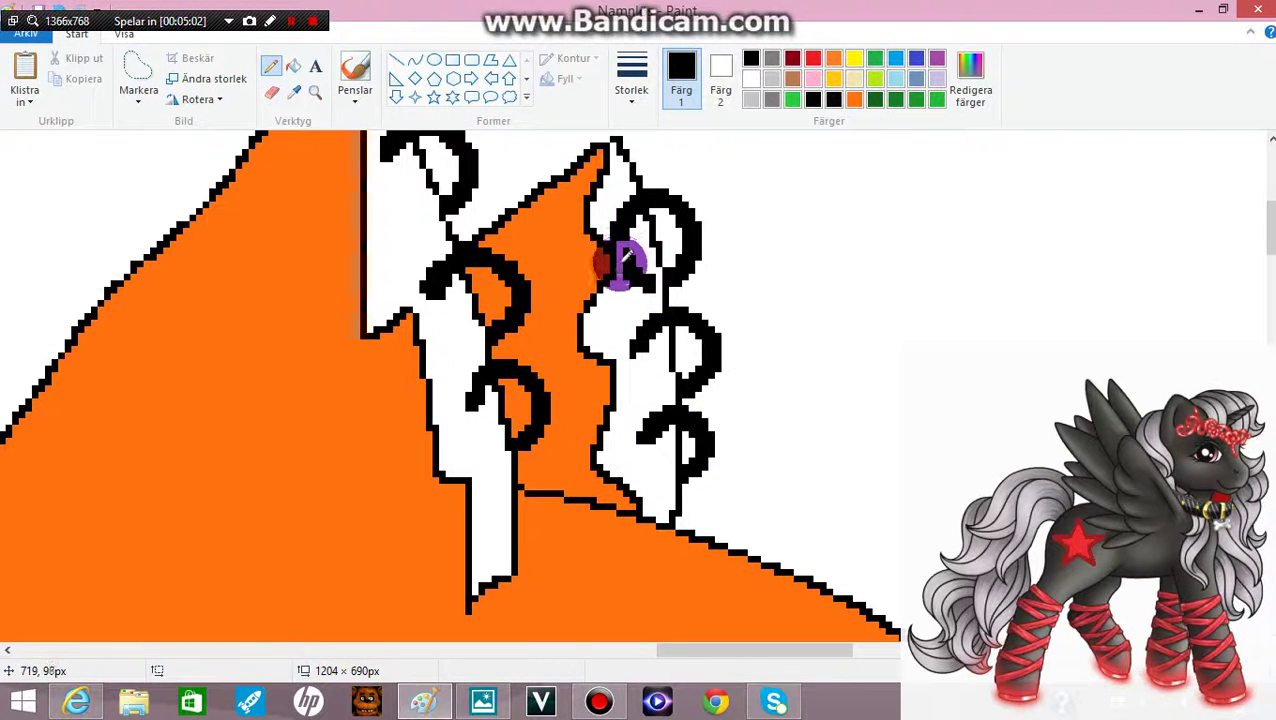
pyautogui.click(293, 66)
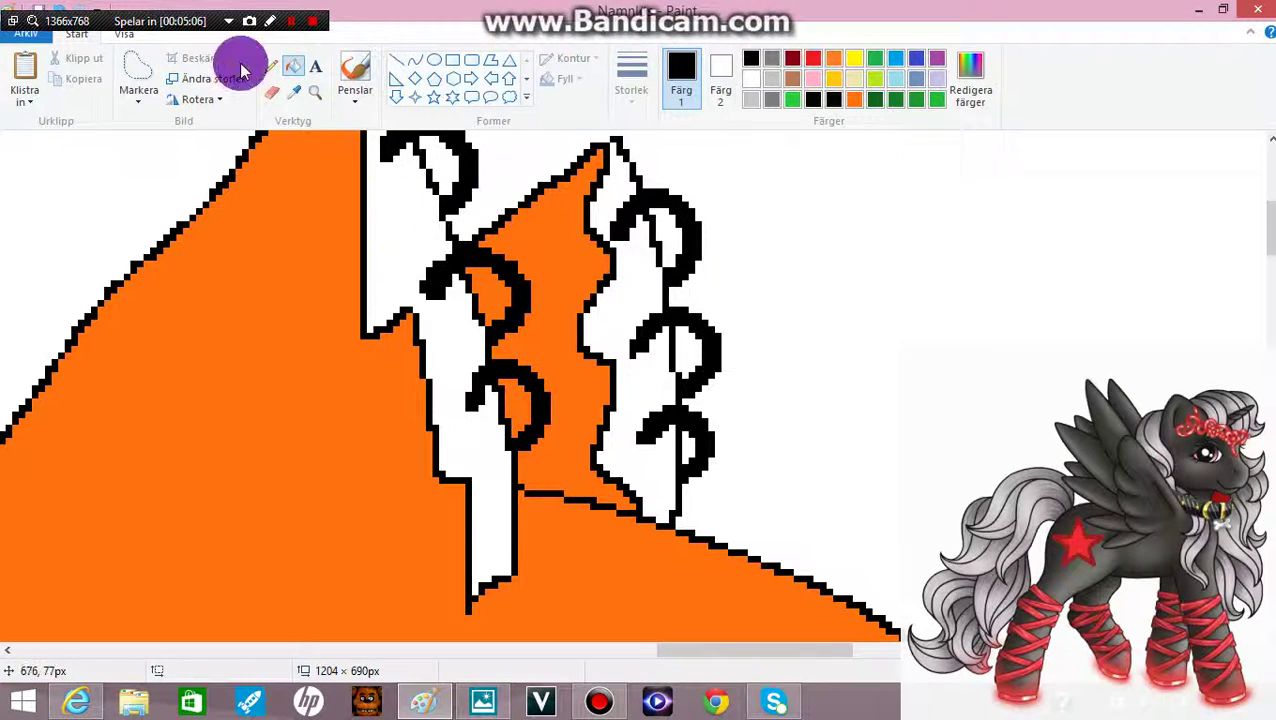
pyautogui.click(270, 66)
pyautogui.hotkey('ctrl', 'z')
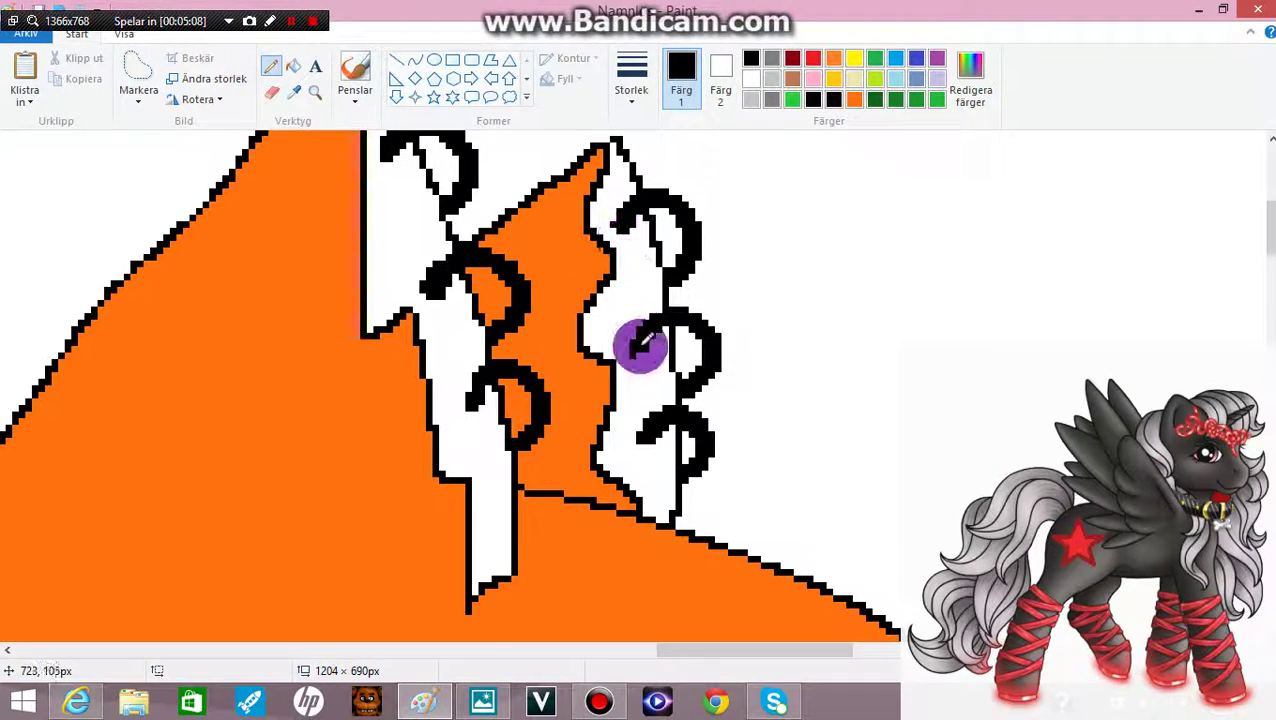
# Mix a darker orange from the fur color for shading, with red 213, green 85 and blue 0
pyautogui.click(314, 92)
pyautogui.rightClick(525, 330)
pyautogui.rightClick(525, 330)
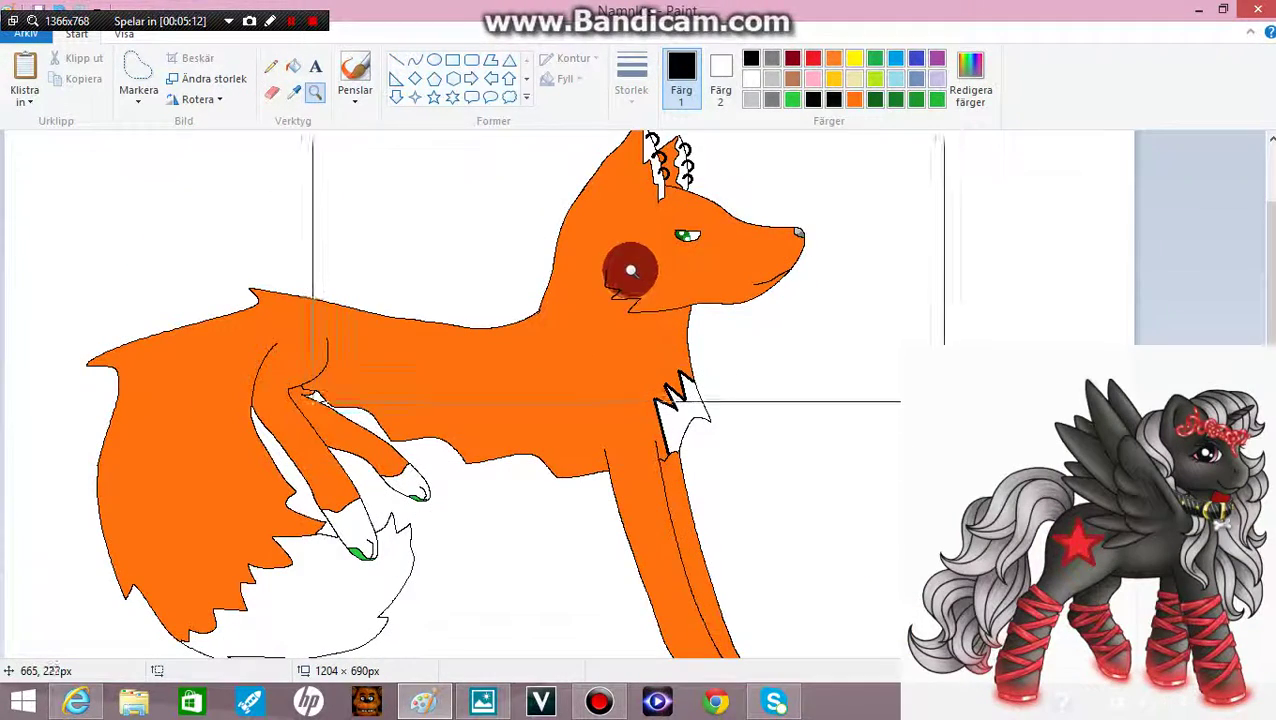
pyautogui.click(446, 412)
pyautogui.click(293, 65)
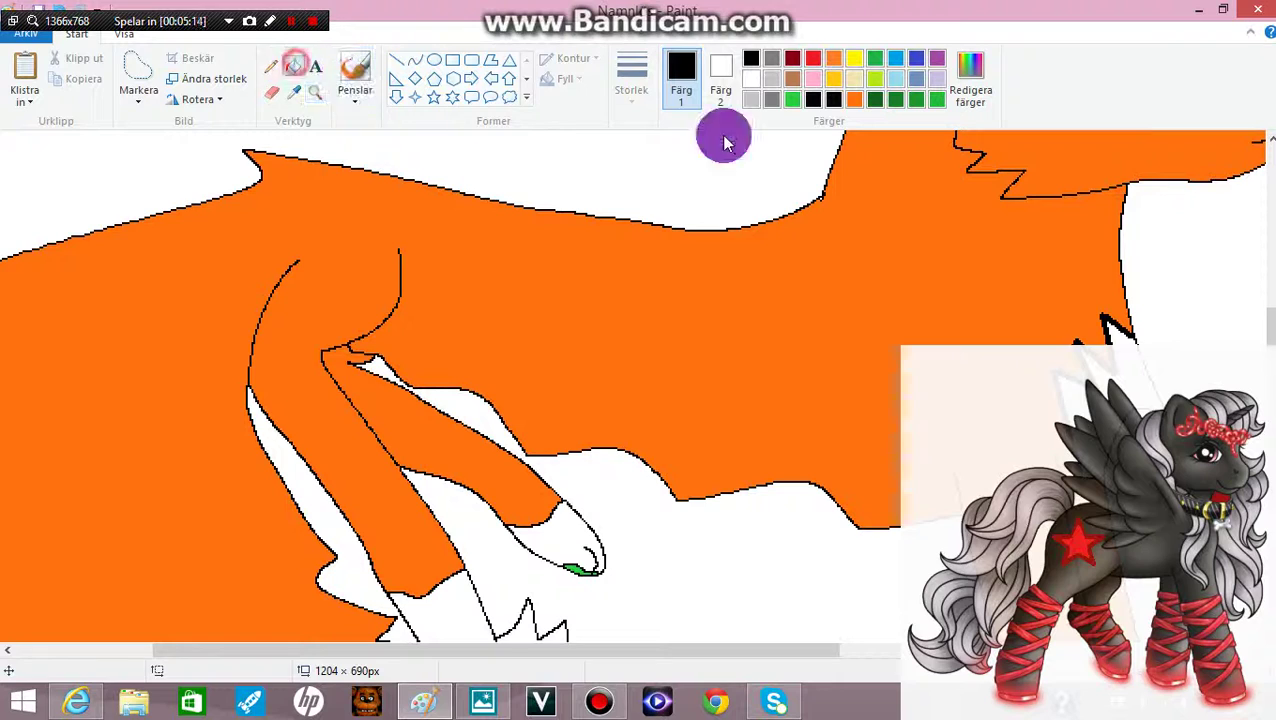
pyautogui.click(854, 99)
pyautogui.click(970, 90)
pyautogui.click(843, 320)
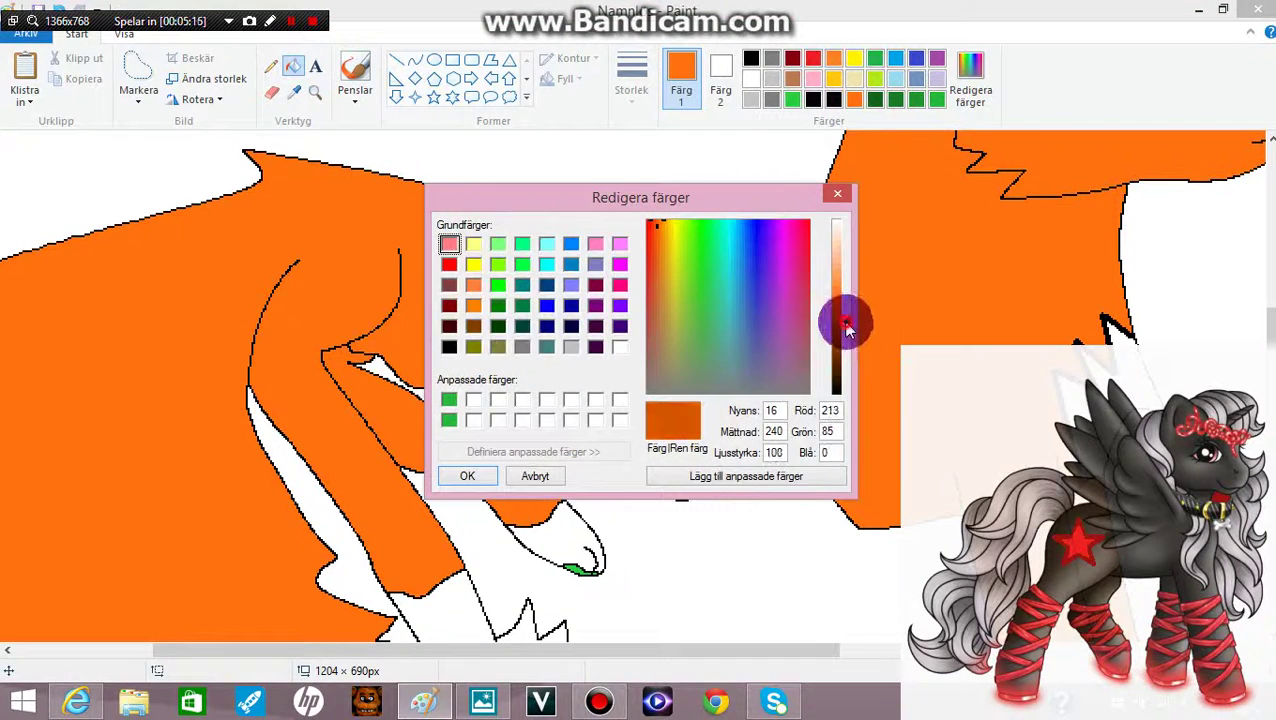
pyautogui.click(476, 472)
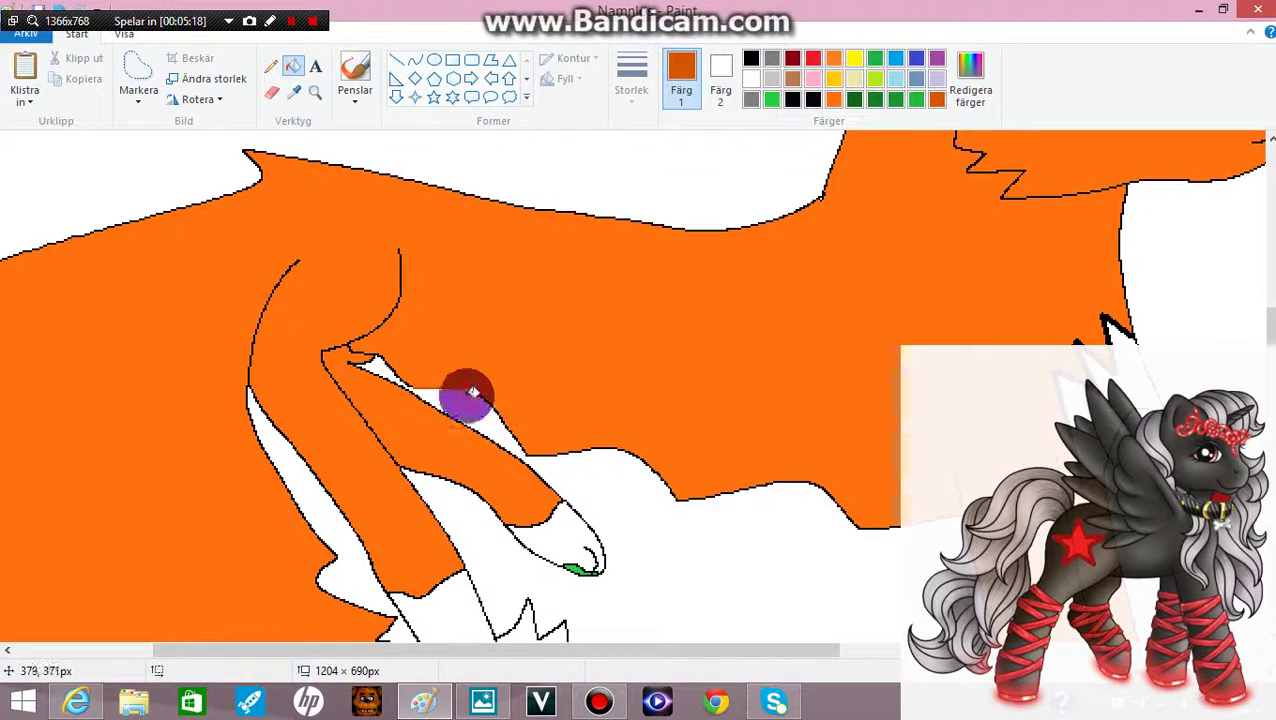
# Draw a dark orange shading outline with the Pencil from the hind leg's thigh line across the body to the neck, redoing the first stroke
pyautogui.click(313, 91)
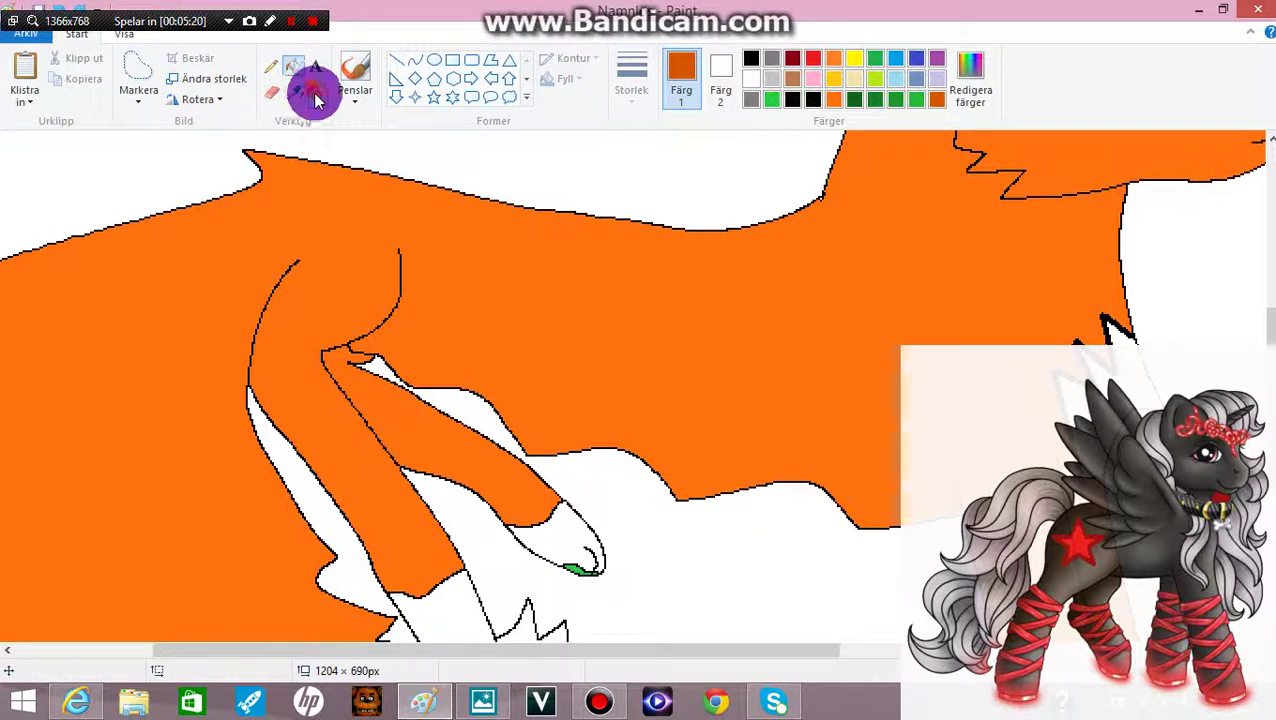
pyautogui.click(411, 373)
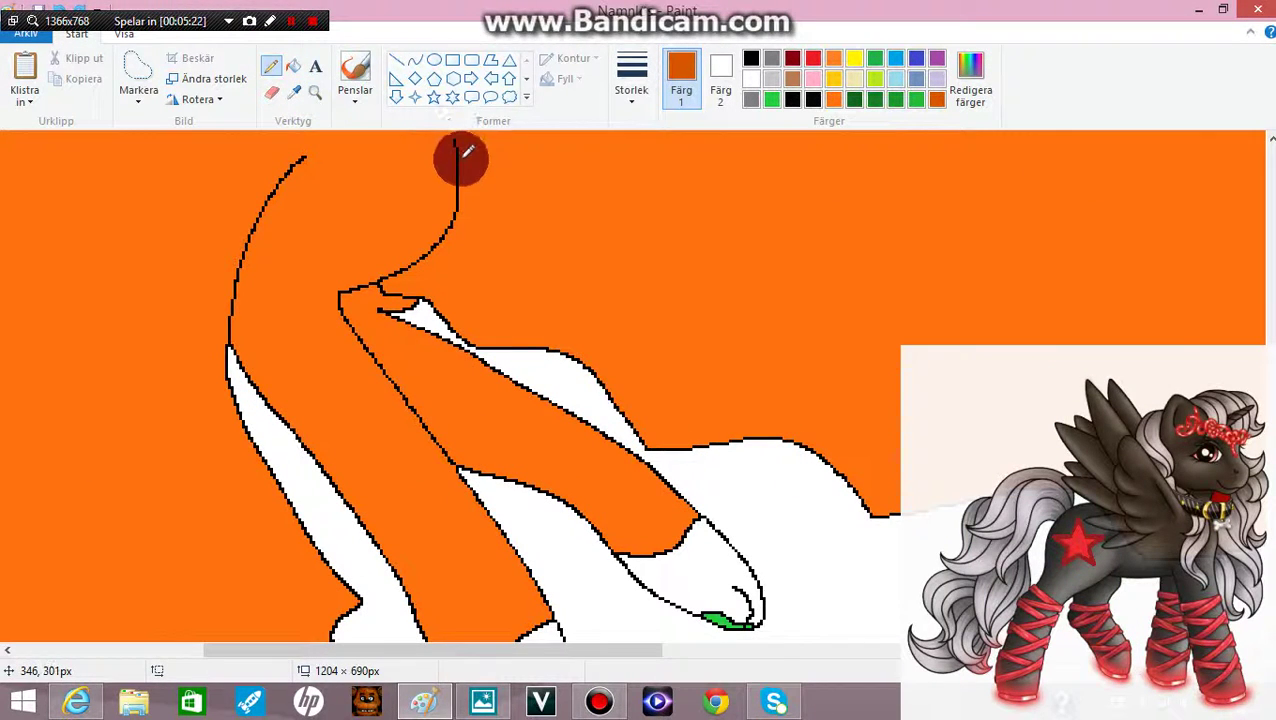
pyautogui.moveTo(461, 158)
pyautogui.mouseDown()
pyautogui.moveTo(718, 294)
pyautogui.moveTo(1199, 348)
pyautogui.mouseUp()
pyautogui.hotkey('ctrl', 'z')
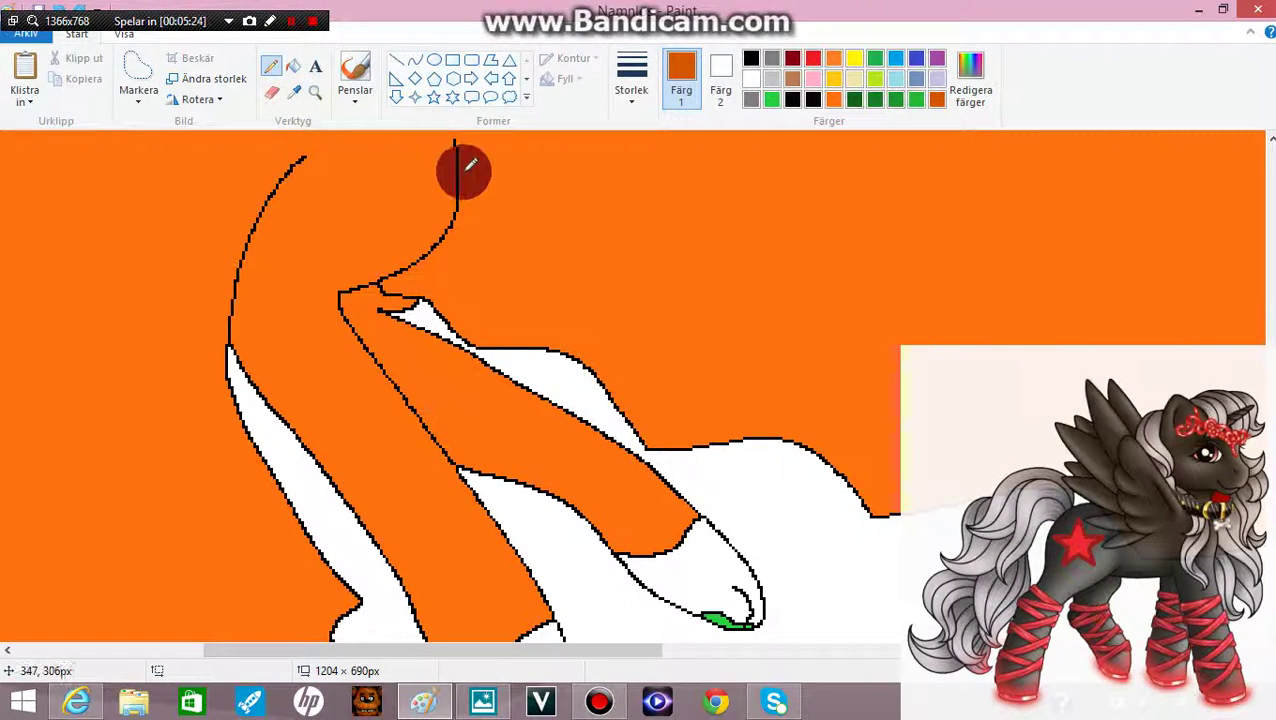
pyautogui.moveTo(465, 178)
pyautogui.mouseDown()
pyautogui.moveTo(595, 208)
pyautogui.moveTo(1173, 270)
pyautogui.moveTo(1236, 260)
pyautogui.mouseUp()
pyautogui.moveTo(594, 648); pyautogui.dragTo(903, 638)
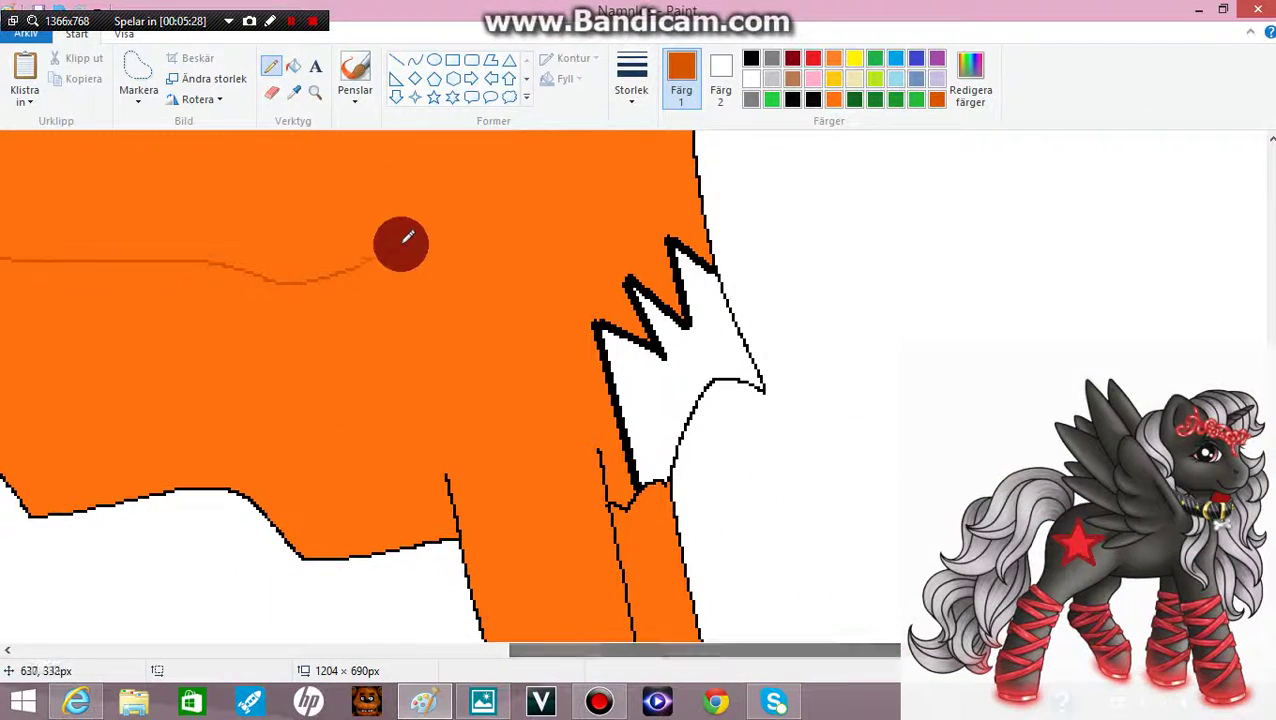
pyautogui.moveTo(391, 254); pyautogui.dragTo(535, 131)
# Continue the dark orange shading outline up the neck and across the face to the forehead in front of the eye
pyautogui.scroll(3, 575, 310)
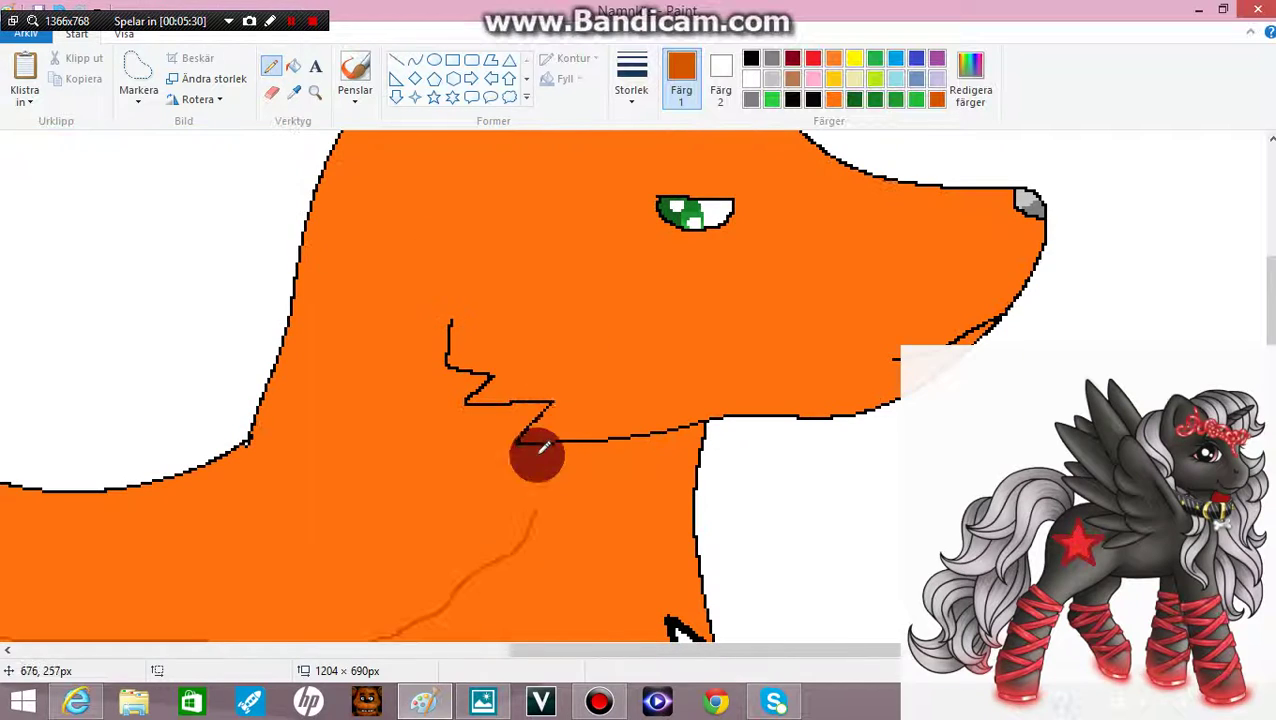
pyautogui.moveTo(534, 512)
pyautogui.mouseDown()
pyautogui.moveTo(587, 450)
pyautogui.moveTo(671, 416)
pyautogui.moveTo(808, 200)
pyautogui.moveTo(847, 169)
pyautogui.mouseUp()
pyautogui.click(913, 240)
# Fill the muzzle, lower neck, lower body and front legs with the dark orange shading color
pyautogui.click(276, 75)
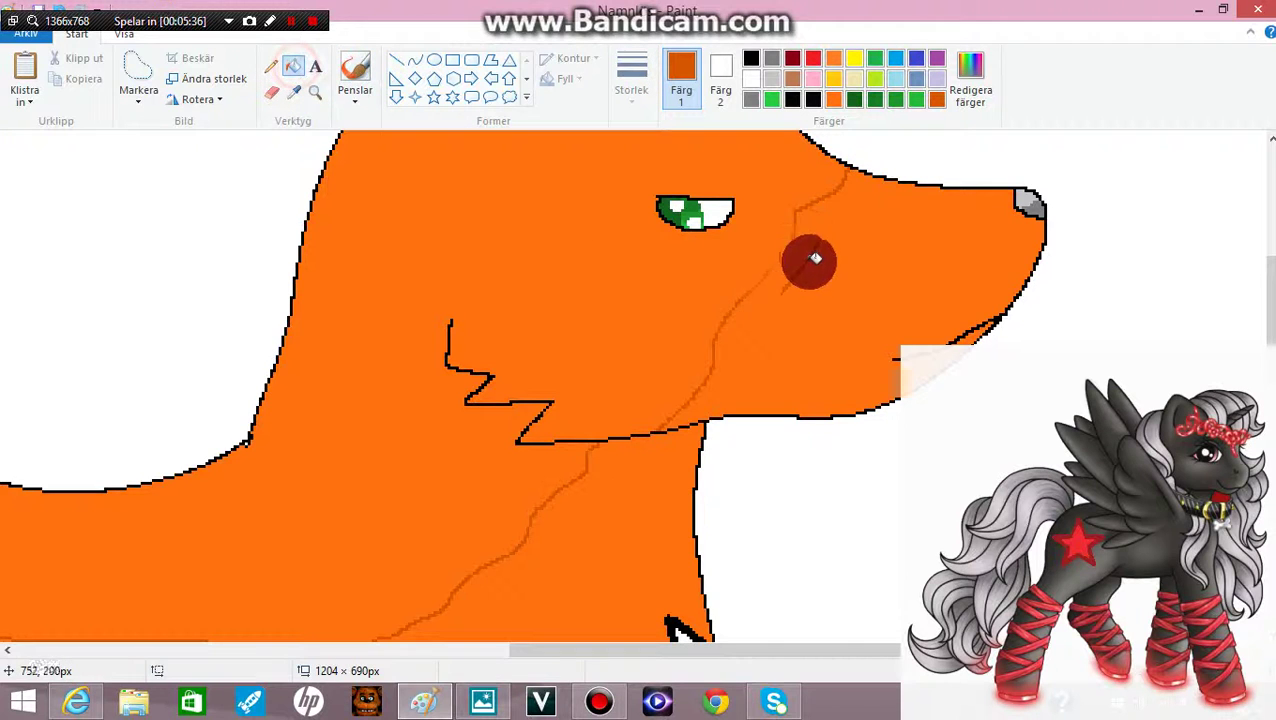
pyautogui.click(806, 262)
pyautogui.click(587, 547)
pyautogui.scroll(-5, 803, 575)
pyautogui.click(763, 550)
pyautogui.moveTo(703, 655); pyautogui.dragTo(750, 430)
pyautogui.click(262, 356)
# Fill the white chest tuft with light gray as shading
pyautogui.click(772, 79)
pyautogui.click(556, 338)
pyautogui.click(314, 92)
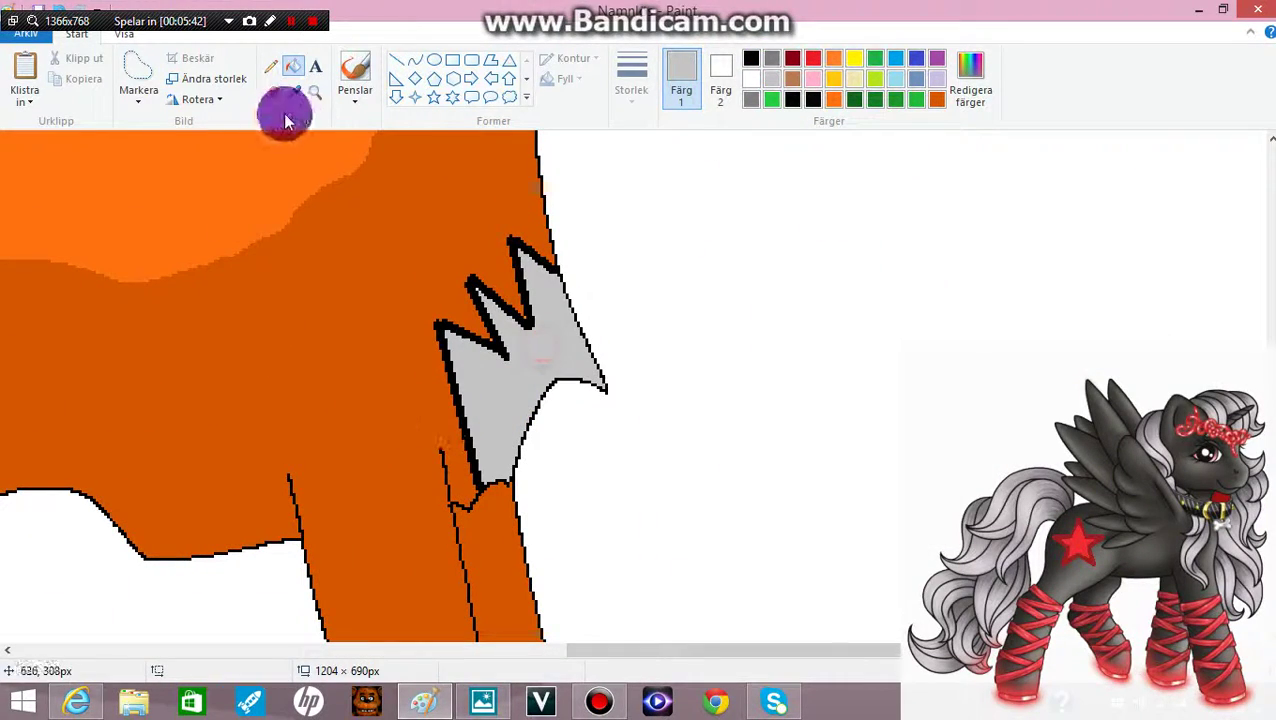
# Fill the white paw pads under both front feet with green, undoing misplaced fills on the outlines
pyautogui.rightClick(419, 267)
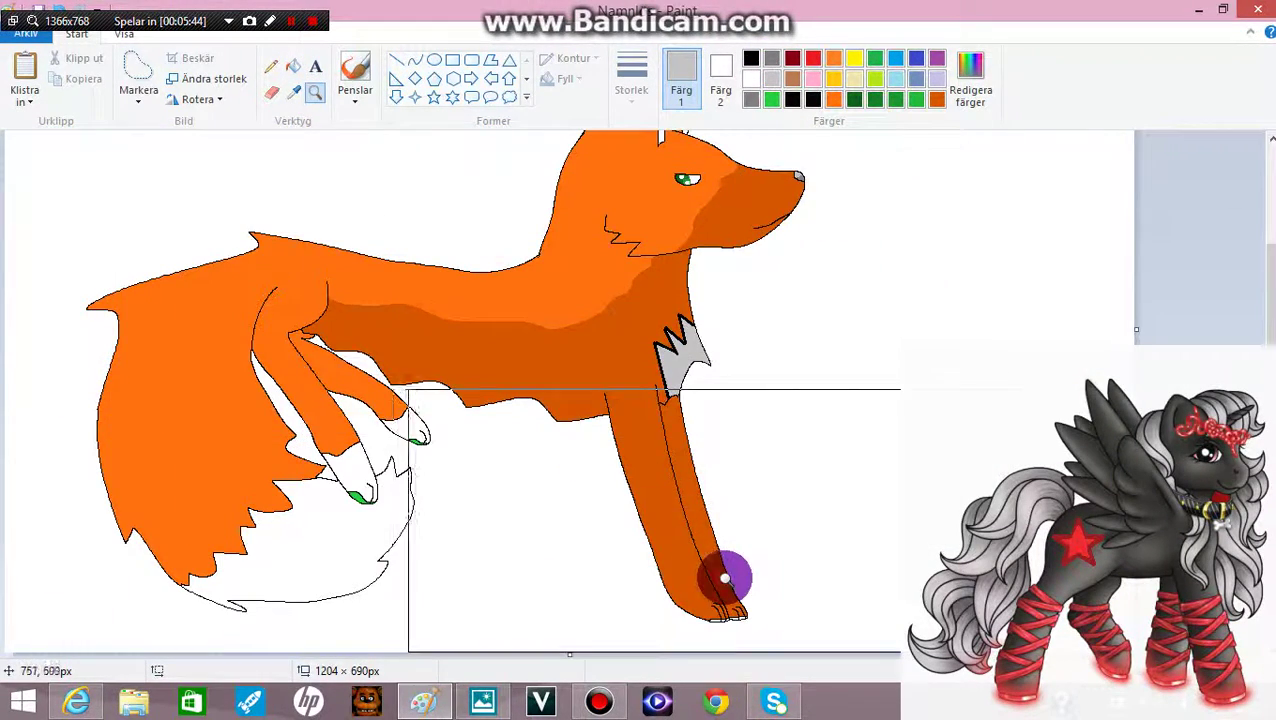
pyautogui.click(723, 578)
pyautogui.click(562, 580)
pyautogui.click(459, 458)
pyautogui.click(457, 470)
pyautogui.click(294, 67)
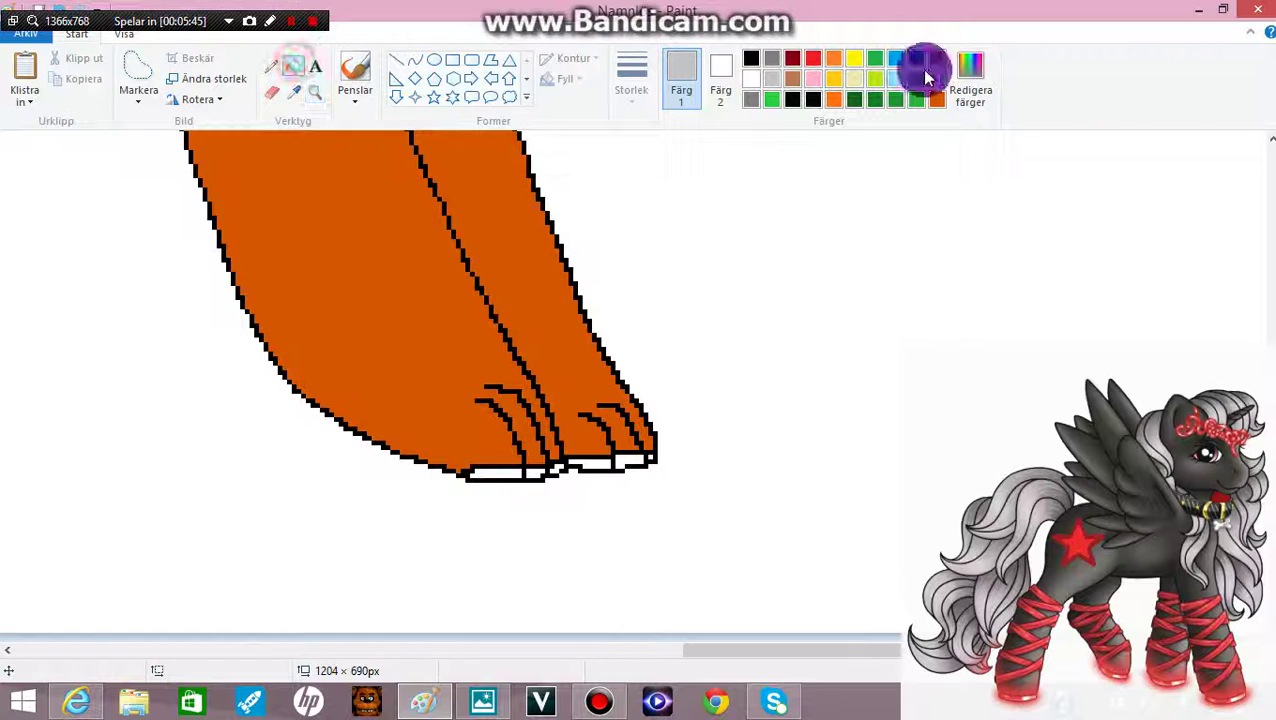
pyautogui.click(914, 99)
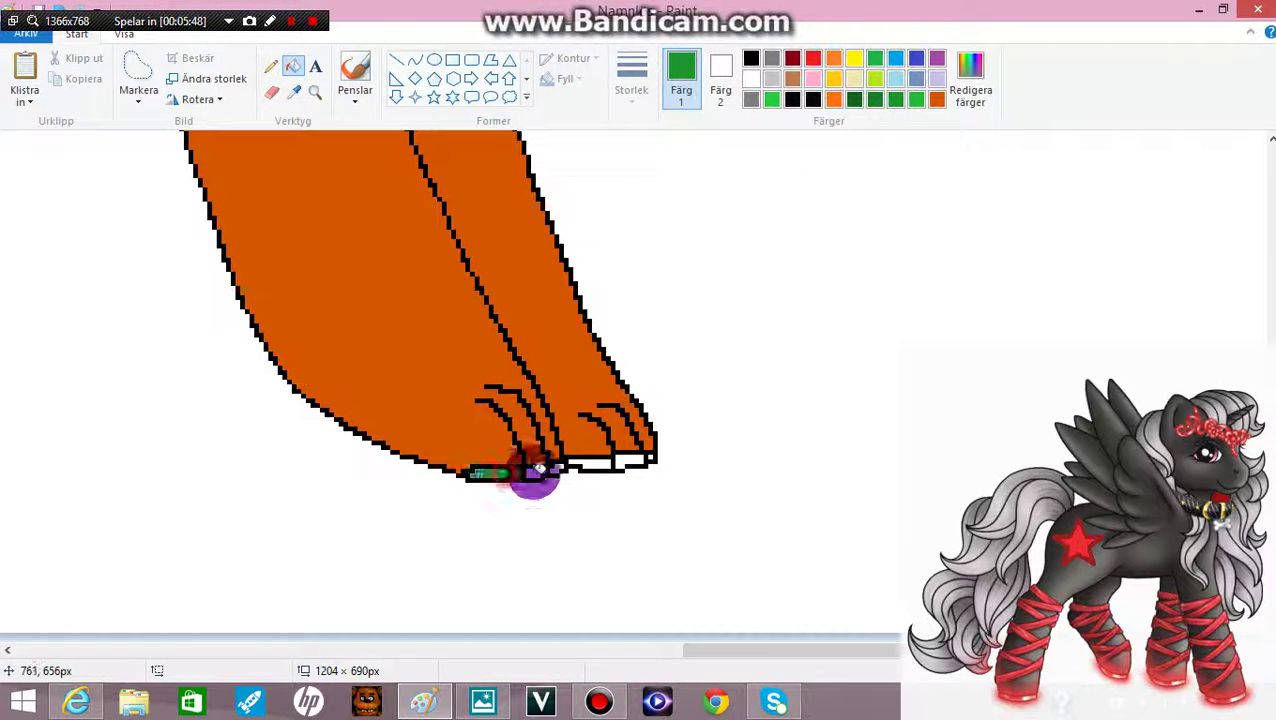
pyautogui.click(559, 461)
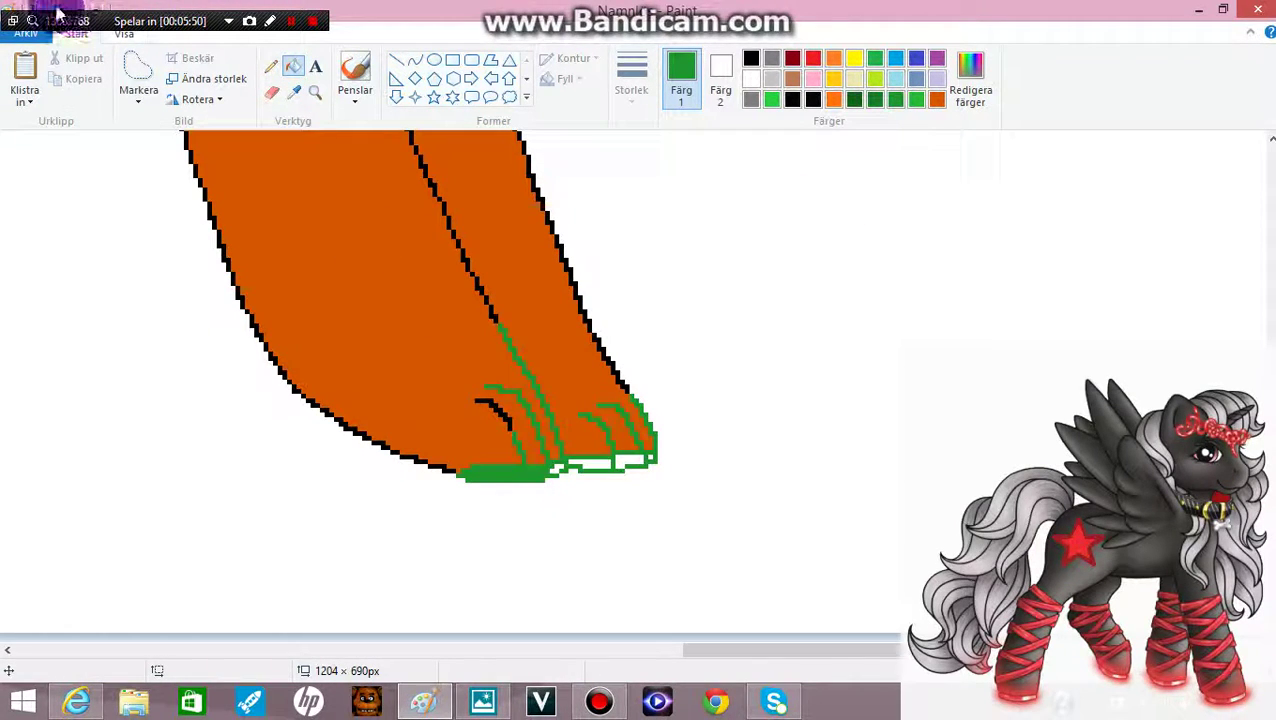
pyautogui.hotkey('ctrl', 'z')
pyautogui.click(558, 462)
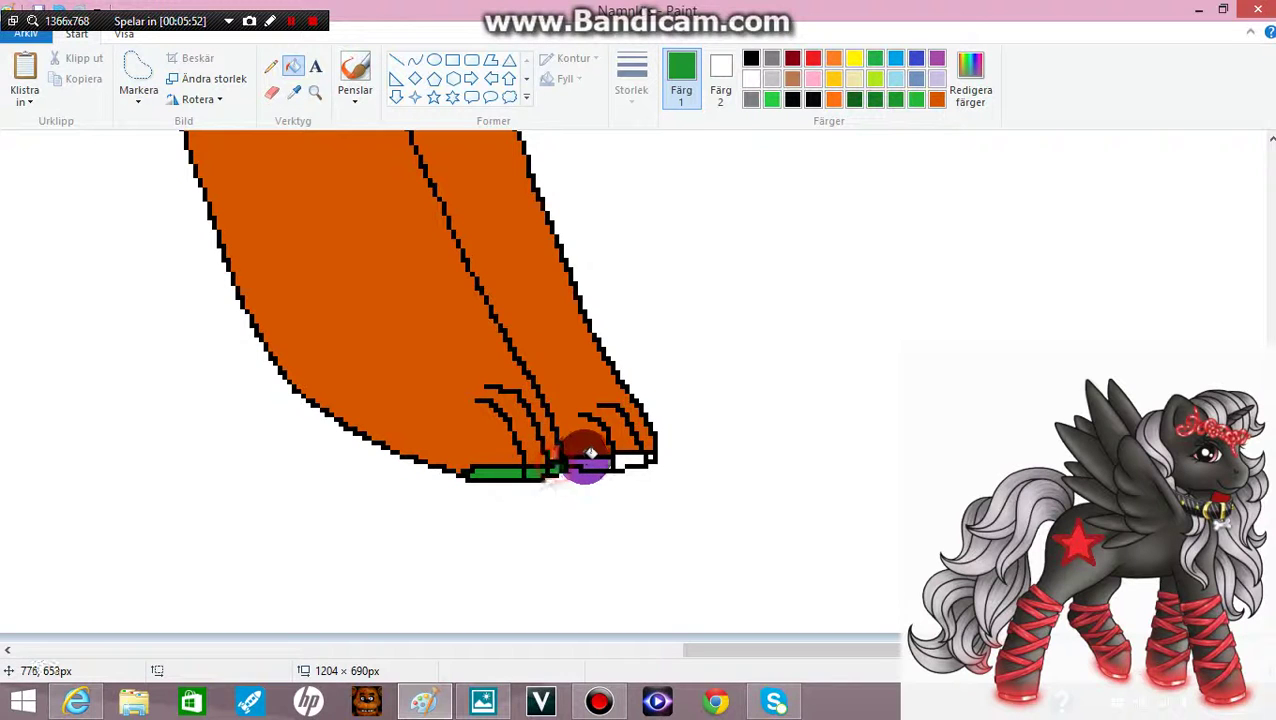
pyautogui.click(591, 453)
pyautogui.hotkey('ctrl', 'z')
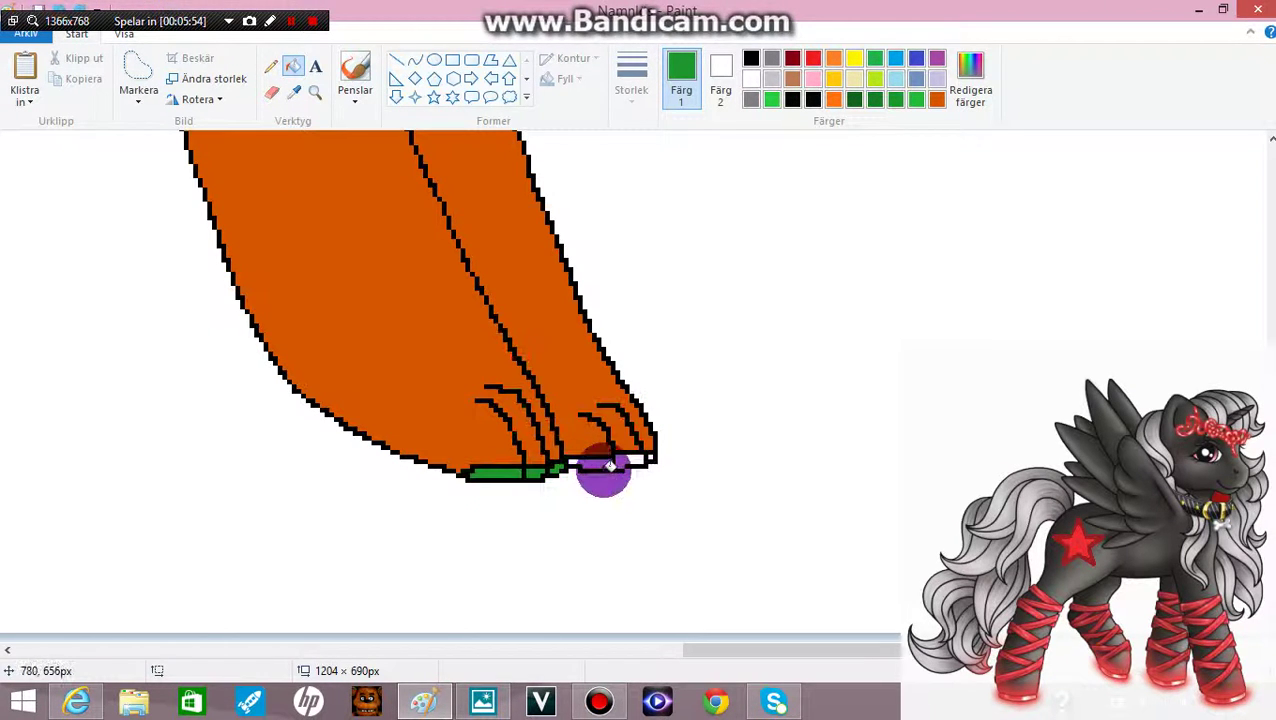
# Fill the orange part of the far hind leg with the dark orange shading color
pyautogui.click(315, 91)
pyautogui.click(415, 255)
pyautogui.rightClick(412, 262)
pyautogui.rightClick(380, 365)
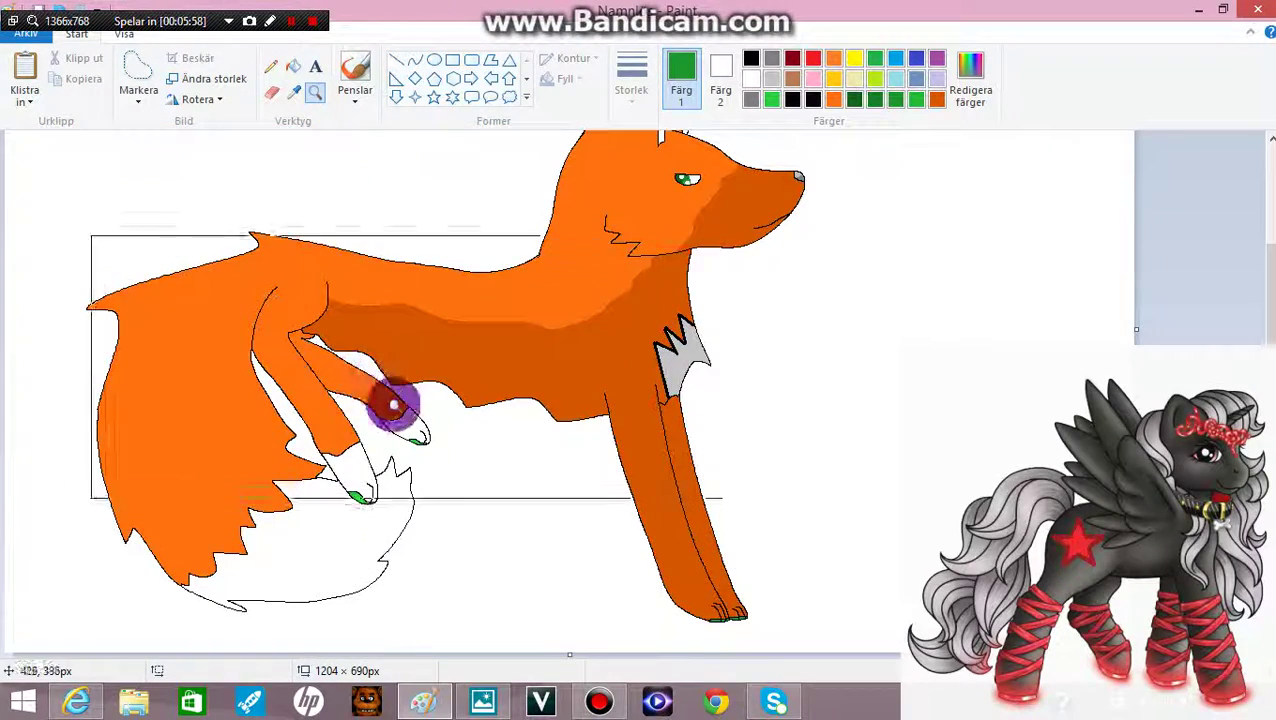
pyautogui.click(370, 364)
pyautogui.click(293, 66)
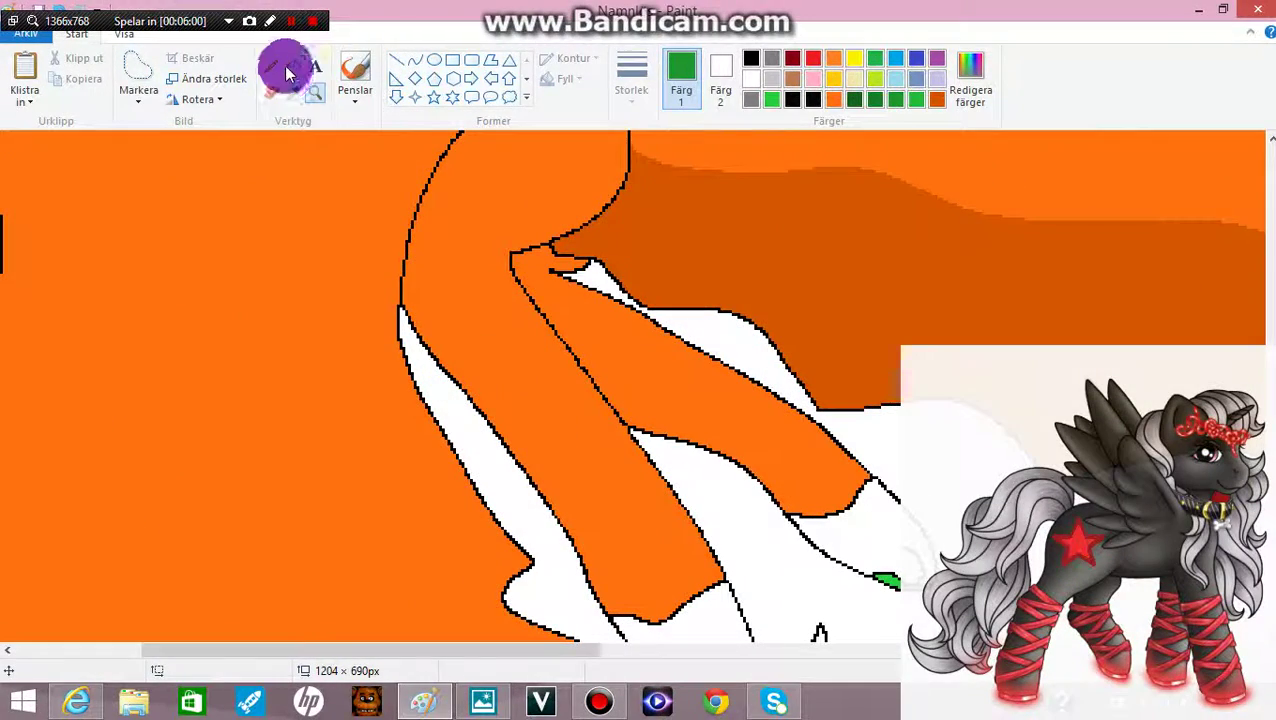
pyautogui.click(925, 108)
pyautogui.click(684, 398)
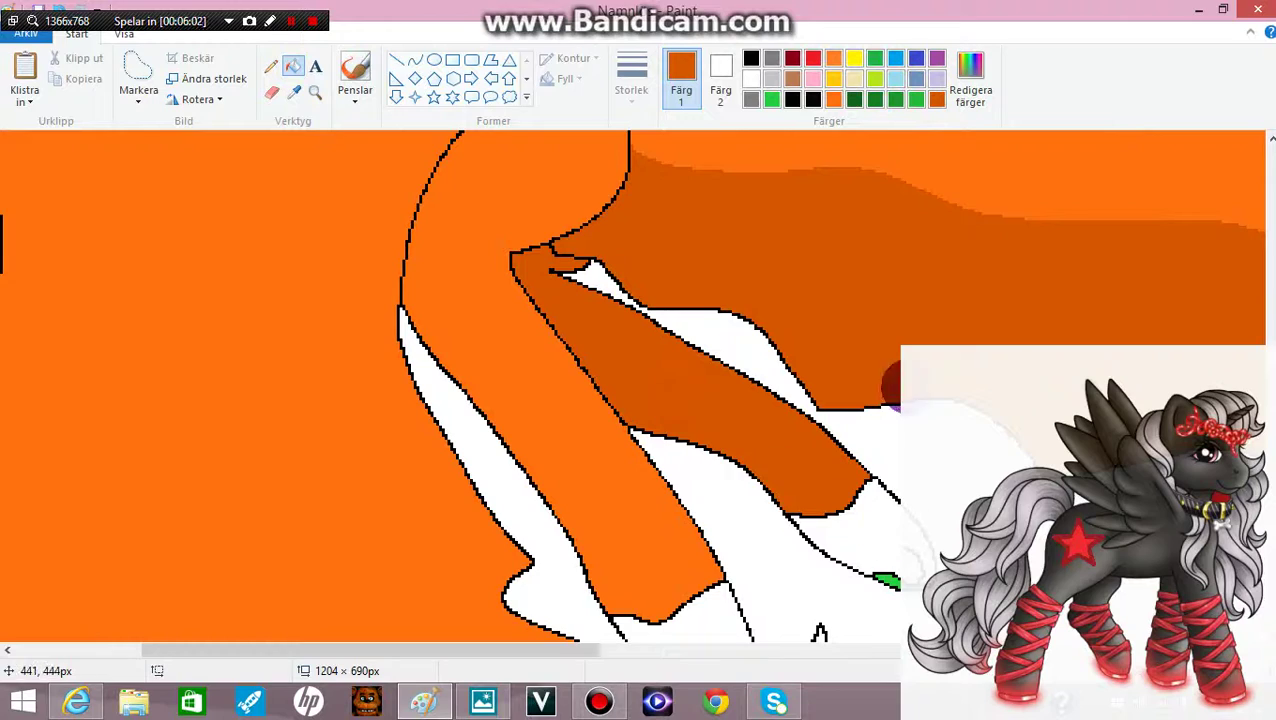
# Fill the white foot of the far hind leg with light gray as shading
pyautogui.click(772, 79)
pyautogui.click(854, 526)
pyautogui.scroll(-1, 891, 512)
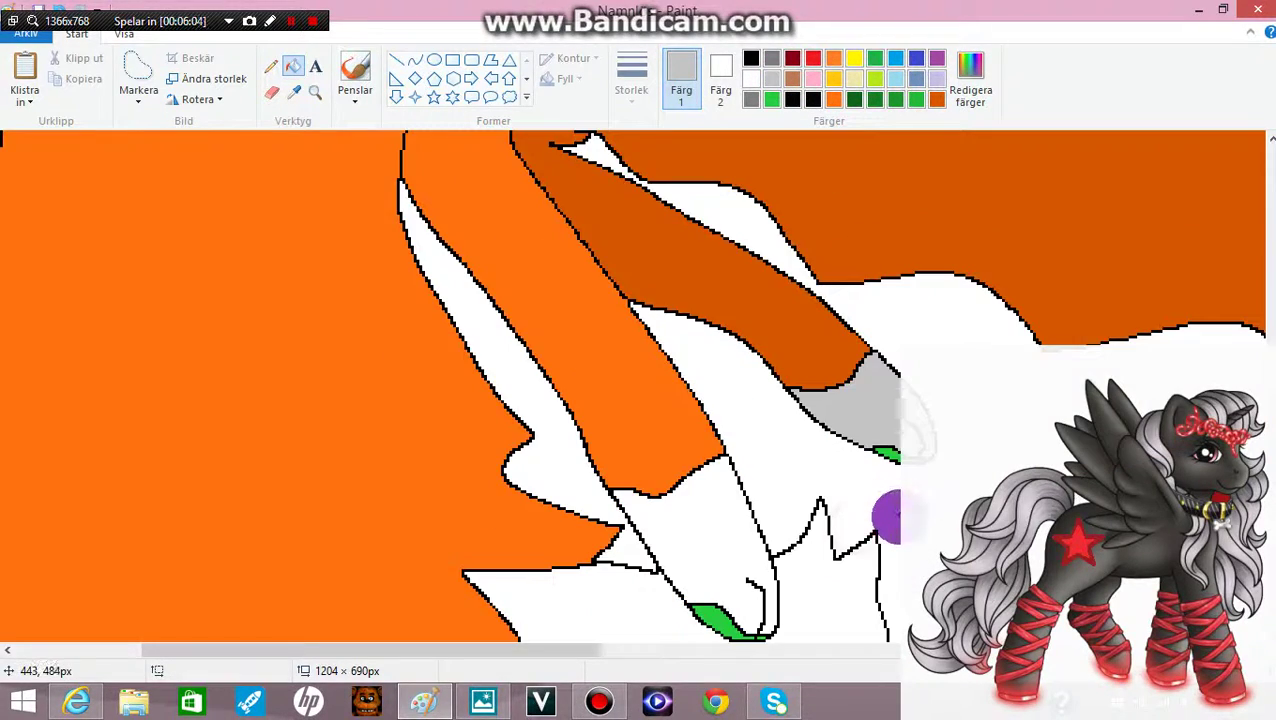
pyautogui.scroll(2, 610, 518)
pyautogui.click(589, 511)
# Draw a dark orange Pencil shading outline on the tail from the near hind leg's thigh line down to the jagged edge of the white tip
pyautogui.click(314, 91)
pyautogui.rightClick(370, 259)
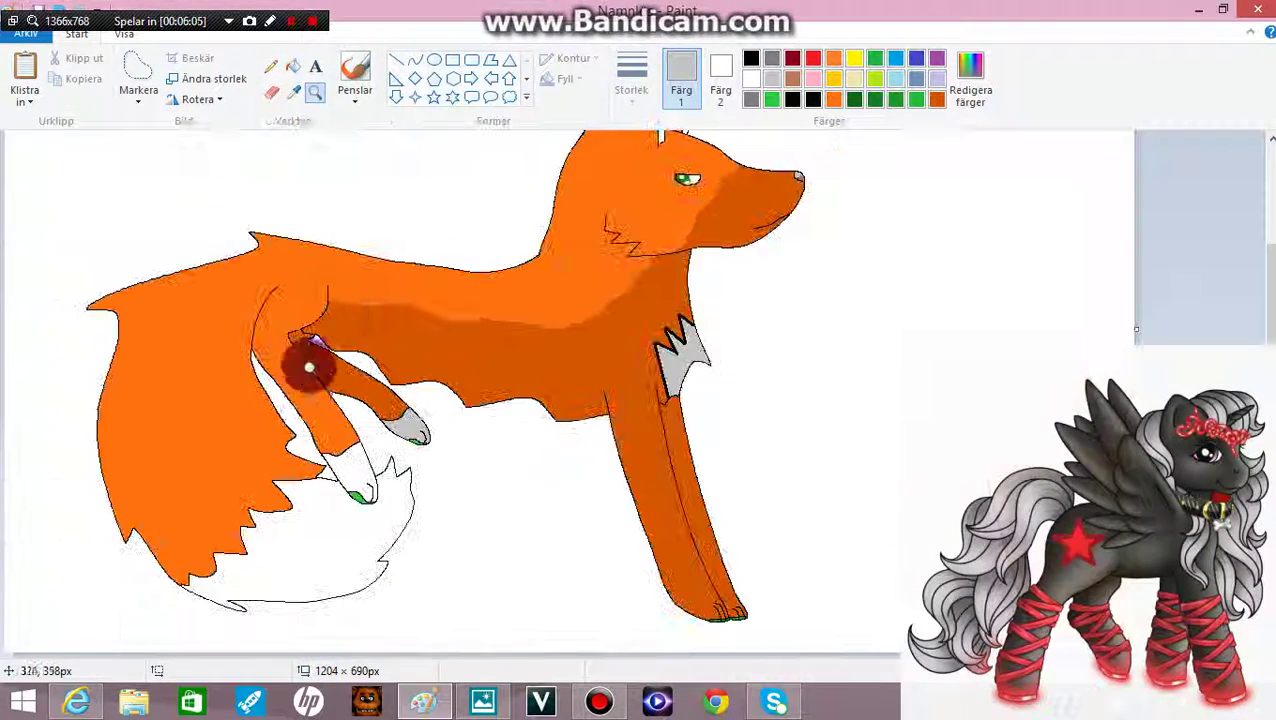
pyautogui.click(305, 365)
pyautogui.click(527, 433)
pyautogui.click(272, 67)
pyautogui.click(934, 100)
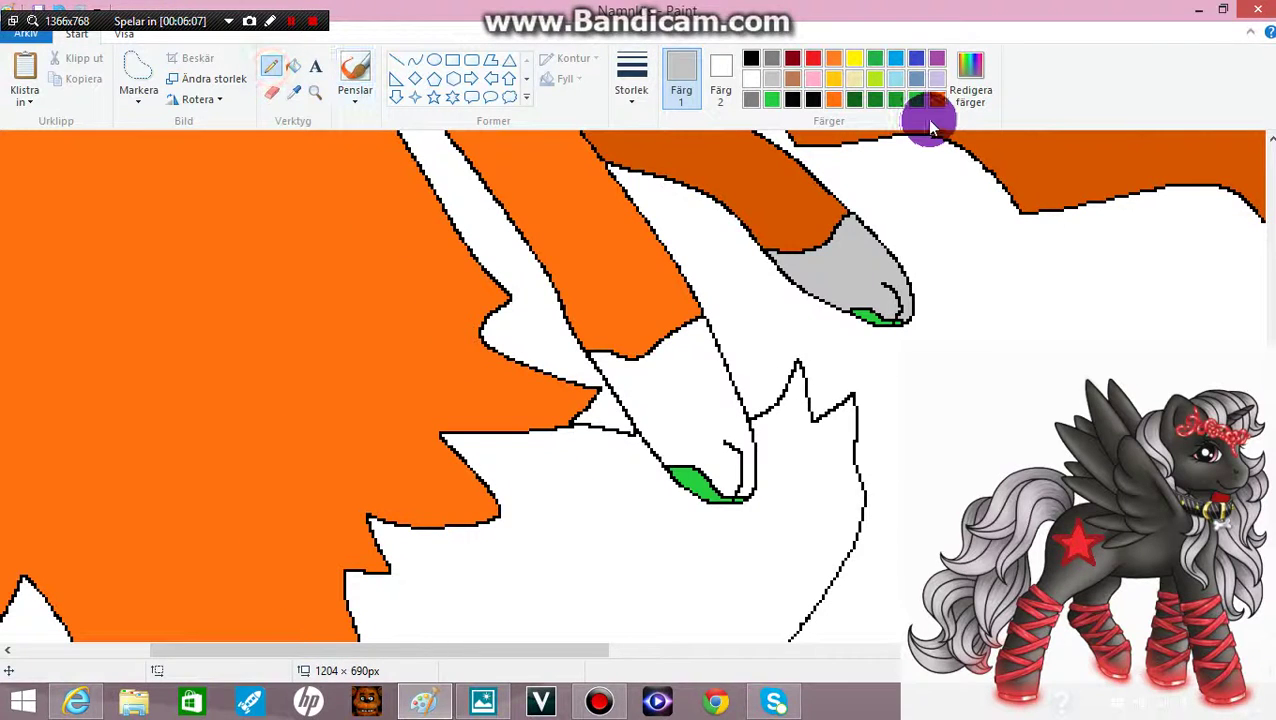
pyautogui.click(530, 385)
pyautogui.scroll(3, 364, 296)
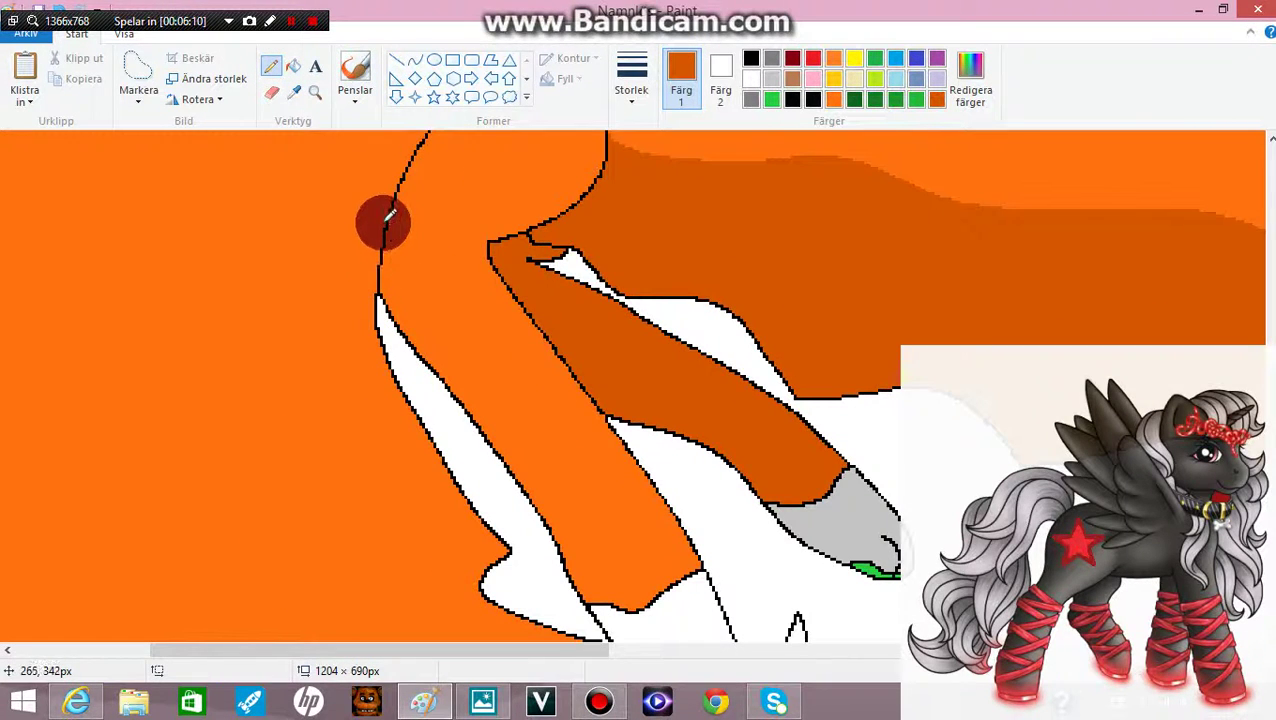
pyautogui.click(275, 405)
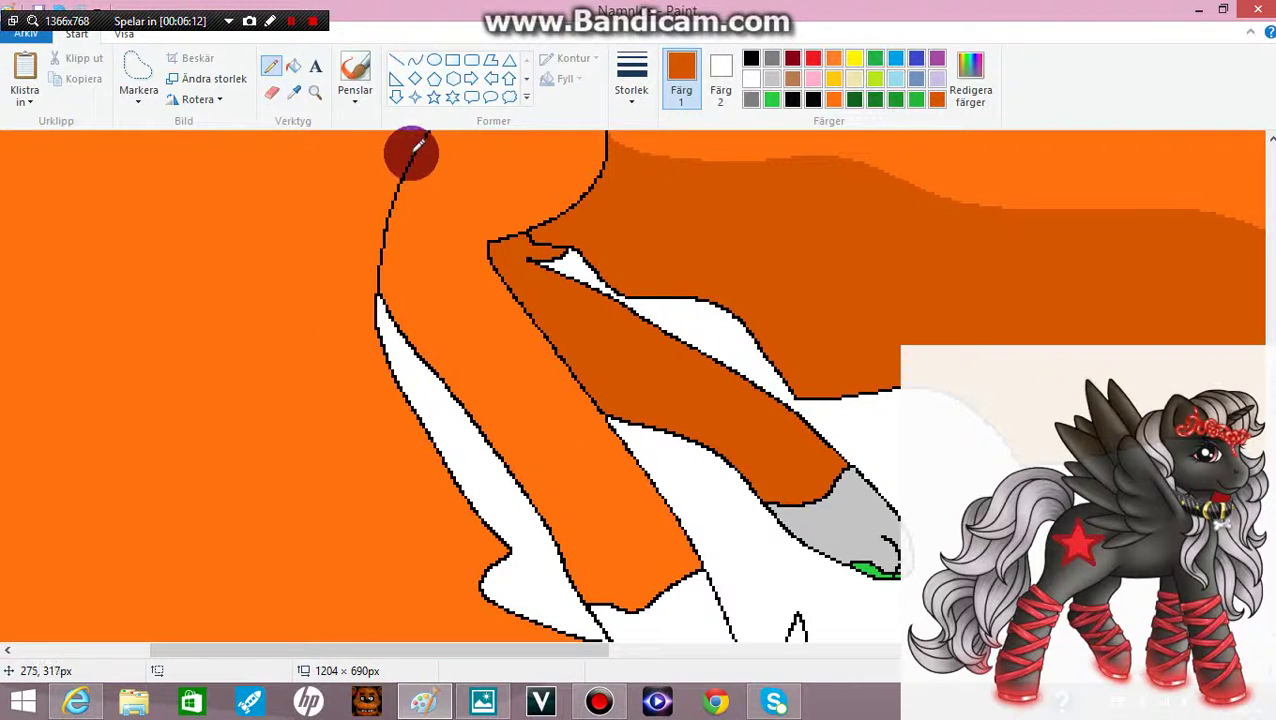
pyautogui.moveTo(412, 153)
pyautogui.mouseDown()
pyautogui.moveTo(285, 239)
pyautogui.moveTo(297, 544)
pyautogui.mouseUp()
pyautogui.scroll(-3, 349, 329)
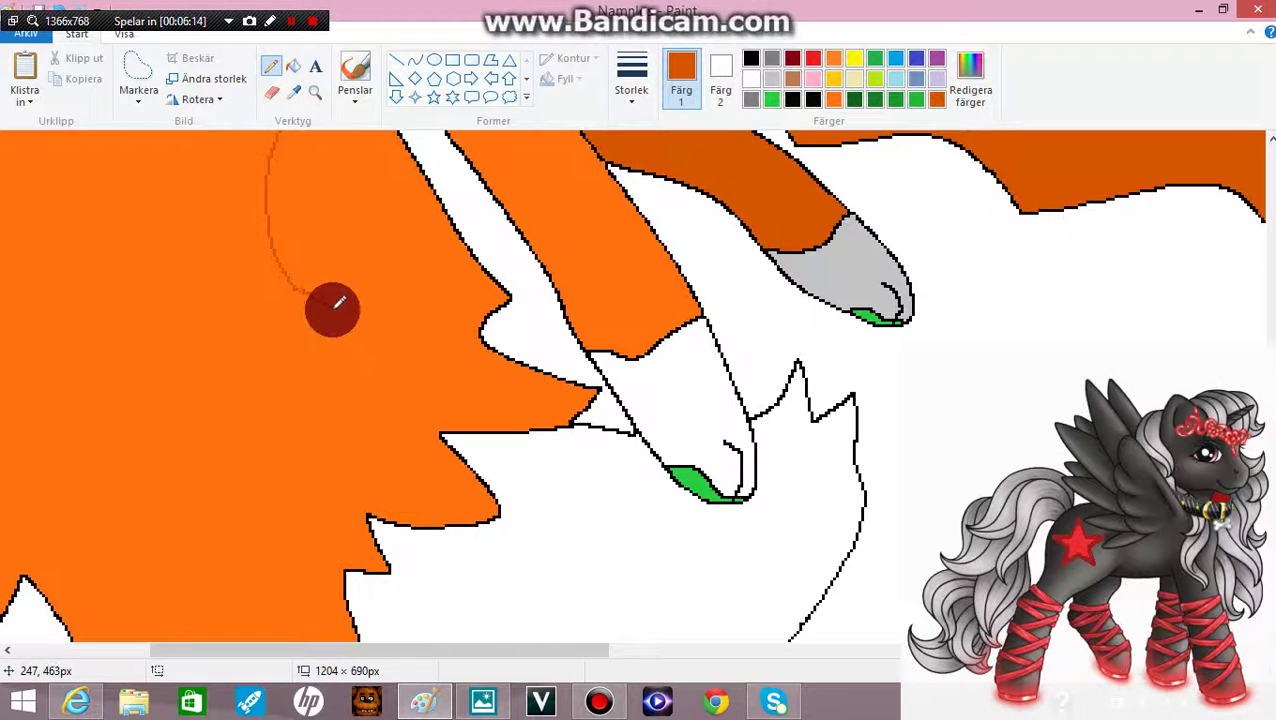
pyautogui.moveTo(333, 308); pyautogui.dragTo(458, 515)
# Fill the outlined inner part of the tail beside the hind leg with dark orange
pyautogui.click(447, 299)
pyautogui.click(297, 75)
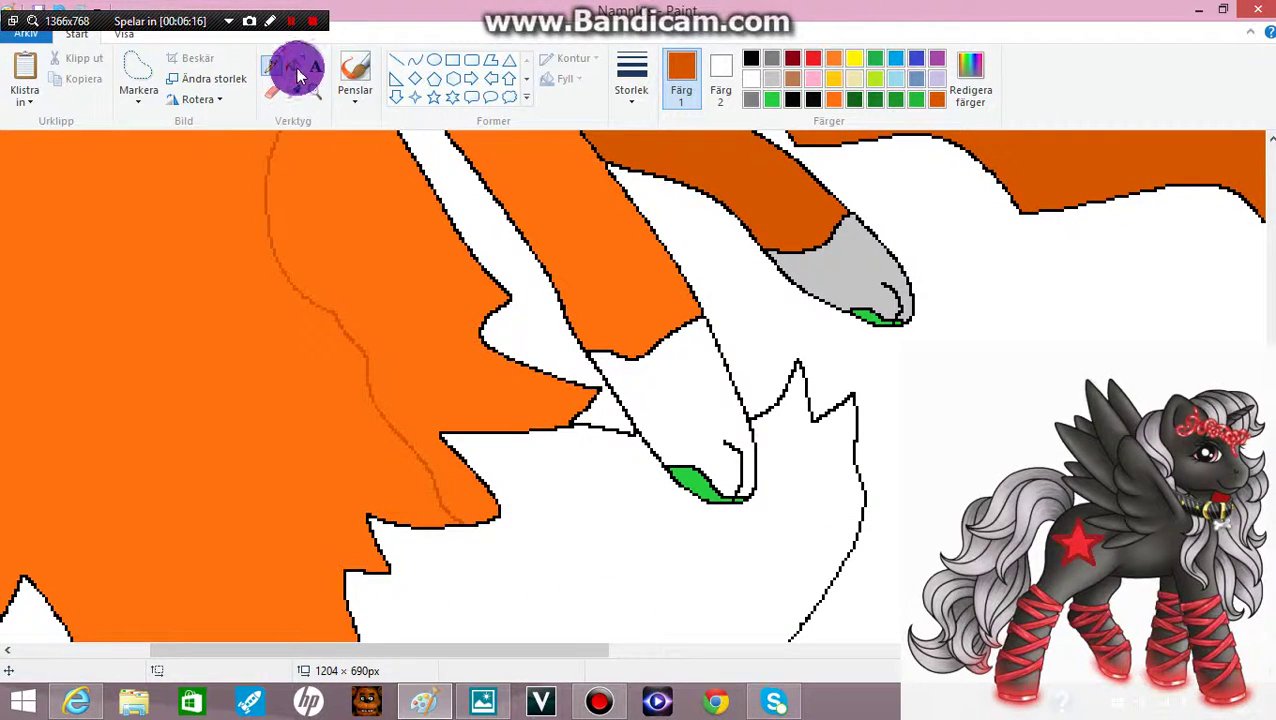
pyautogui.click(367, 239)
# Draw a light gray Pencil line across the white tail tip and fill the area above it with light gray
pyautogui.click(771, 80)
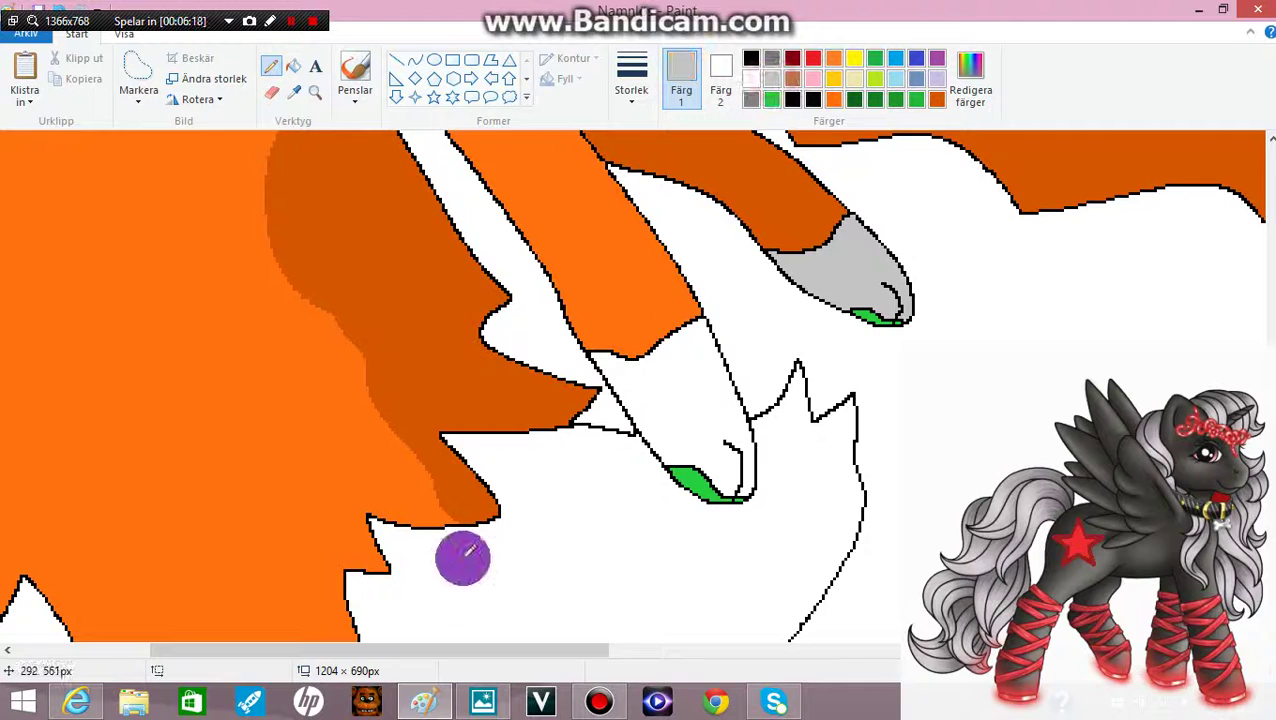
pyautogui.moveTo(490, 540); pyautogui.dragTo(785, 633)
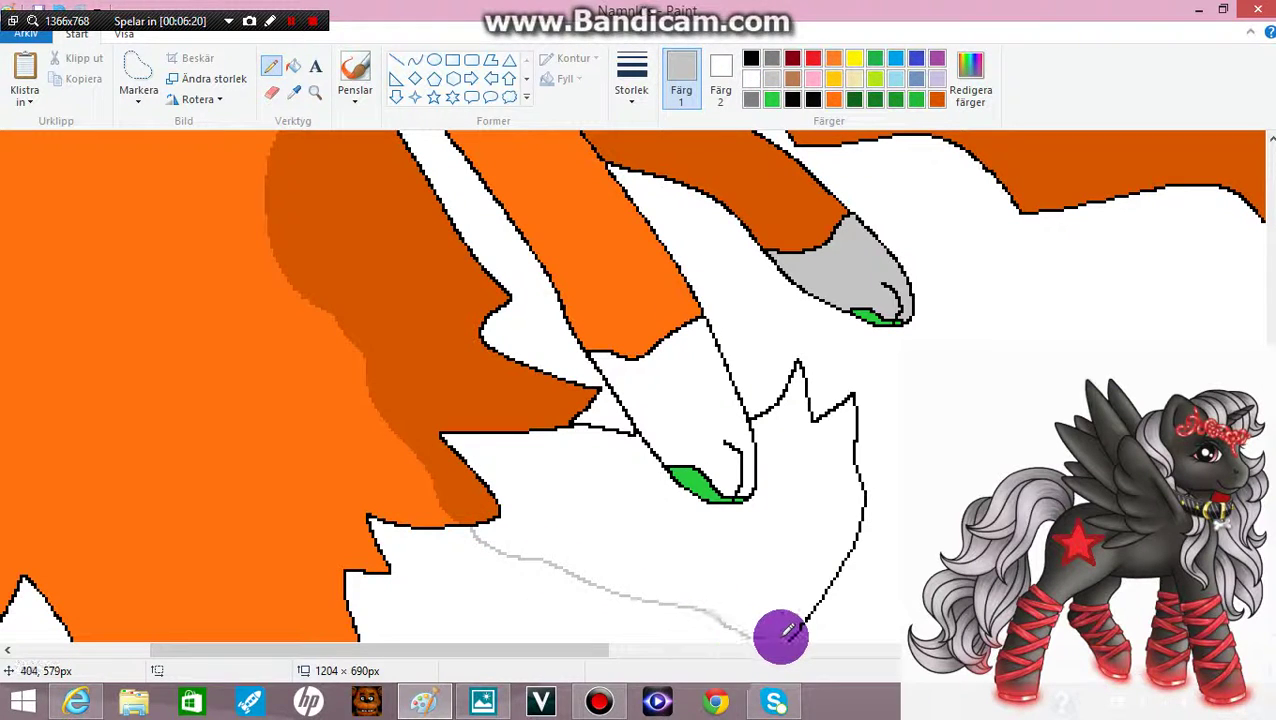
pyautogui.click(293, 66)
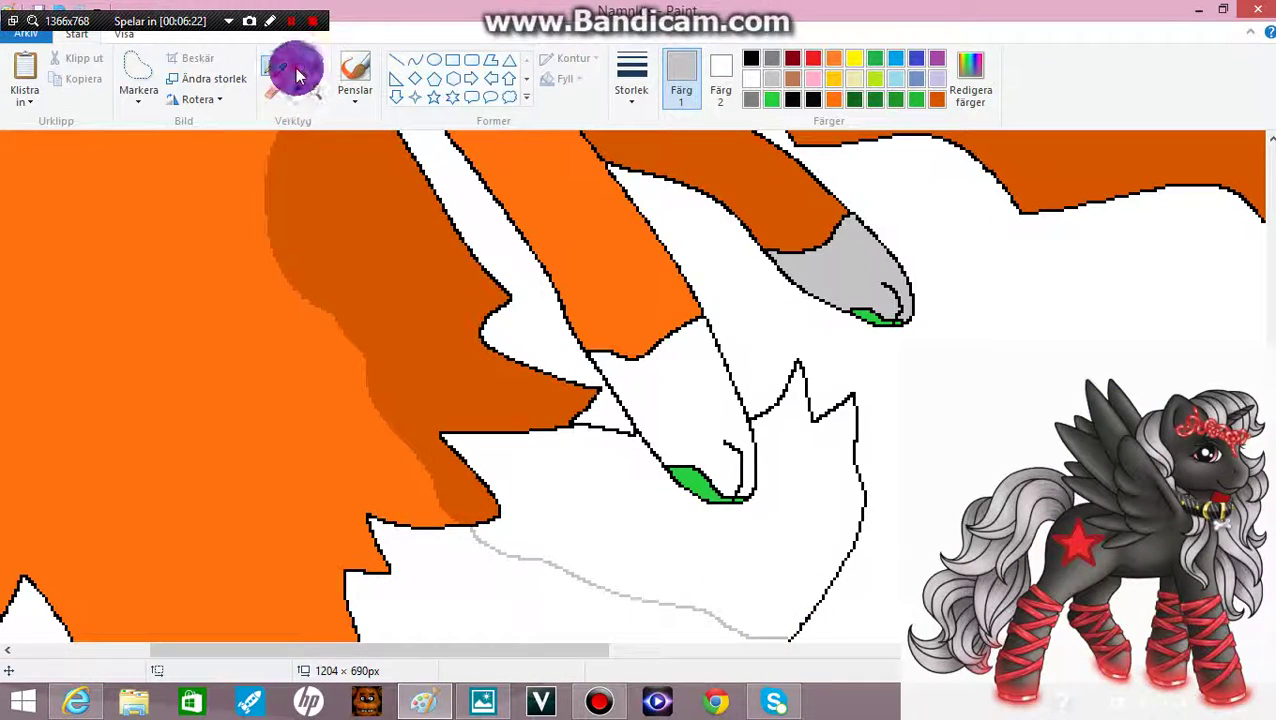
pyautogui.click(590, 493)
# Draw a yellow ellipse about 129 × 121 px partly cut off by the canvas's upper-left corner and fill it yellow as a sun
pyautogui.click(314, 93)
pyautogui.rightClick(415, 286)
pyautogui.rightClick(398, 287)
pyautogui.rightClick(364, 289)
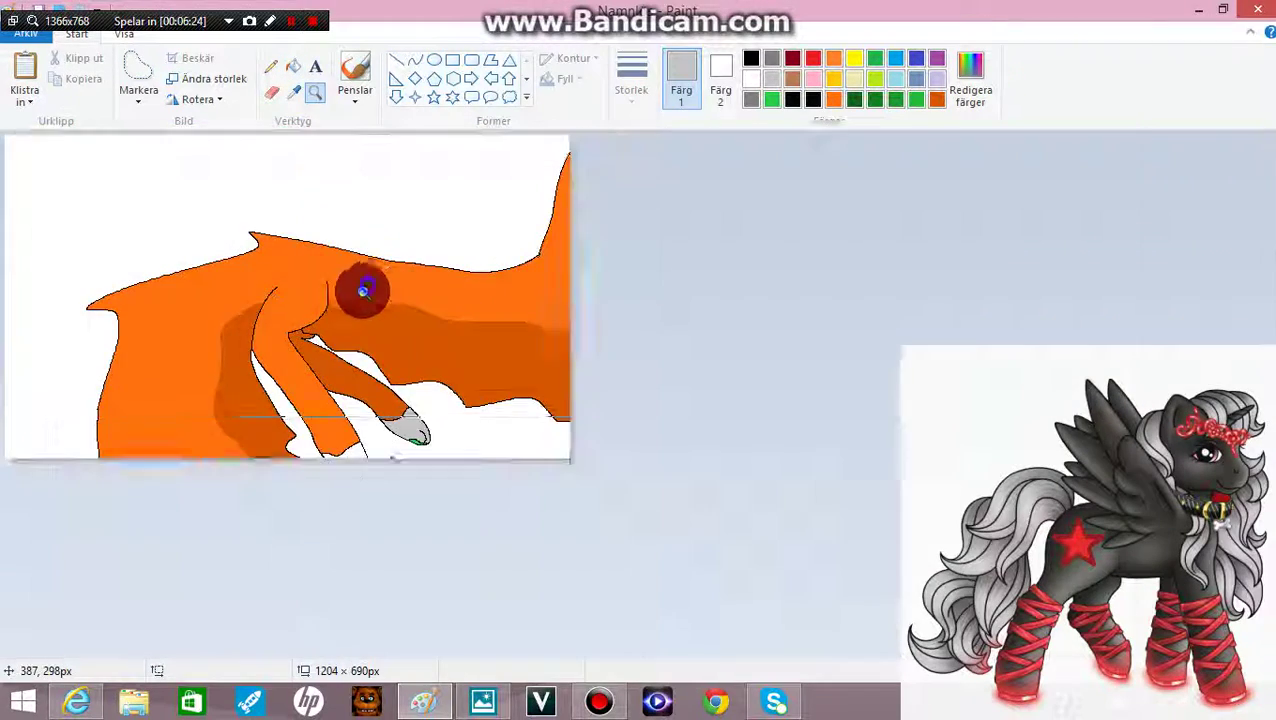
pyautogui.click(228, 237)
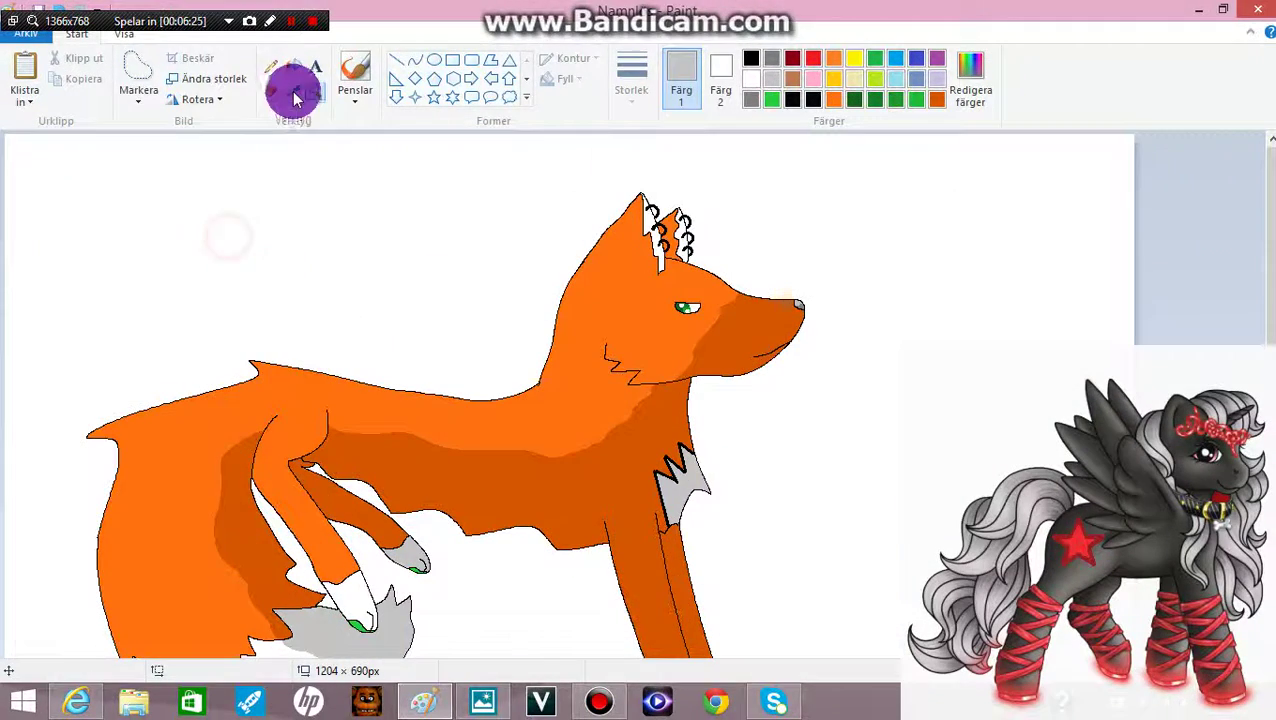
pyautogui.click(436, 62)
pyautogui.click(854, 58)
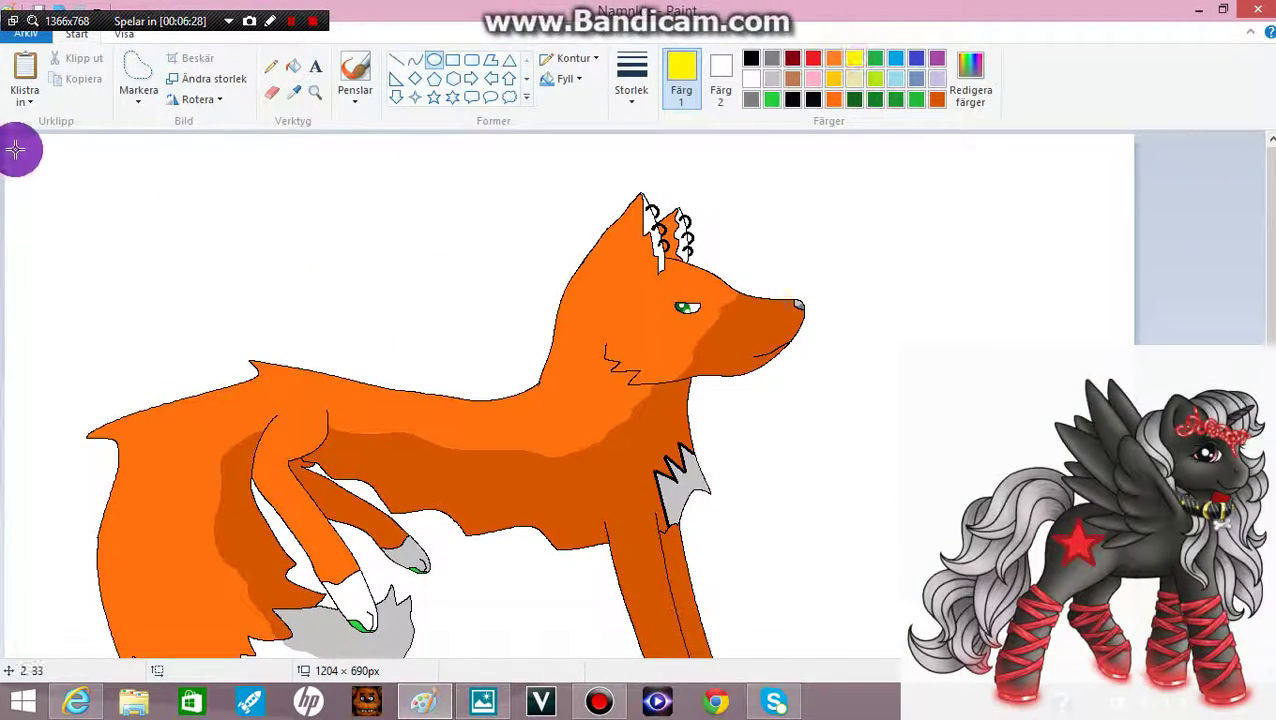
pyautogui.moveTo(8, 134)
pyautogui.mouseDown()
pyautogui.moveTo(68, 225)
pyautogui.moveTo(126, 243)
pyautogui.mouseUp()
pyautogui.moveTo(91, 196); pyautogui.dragTo(45, 171)
pyautogui.click(293, 66)
pyautogui.click(12, 190)
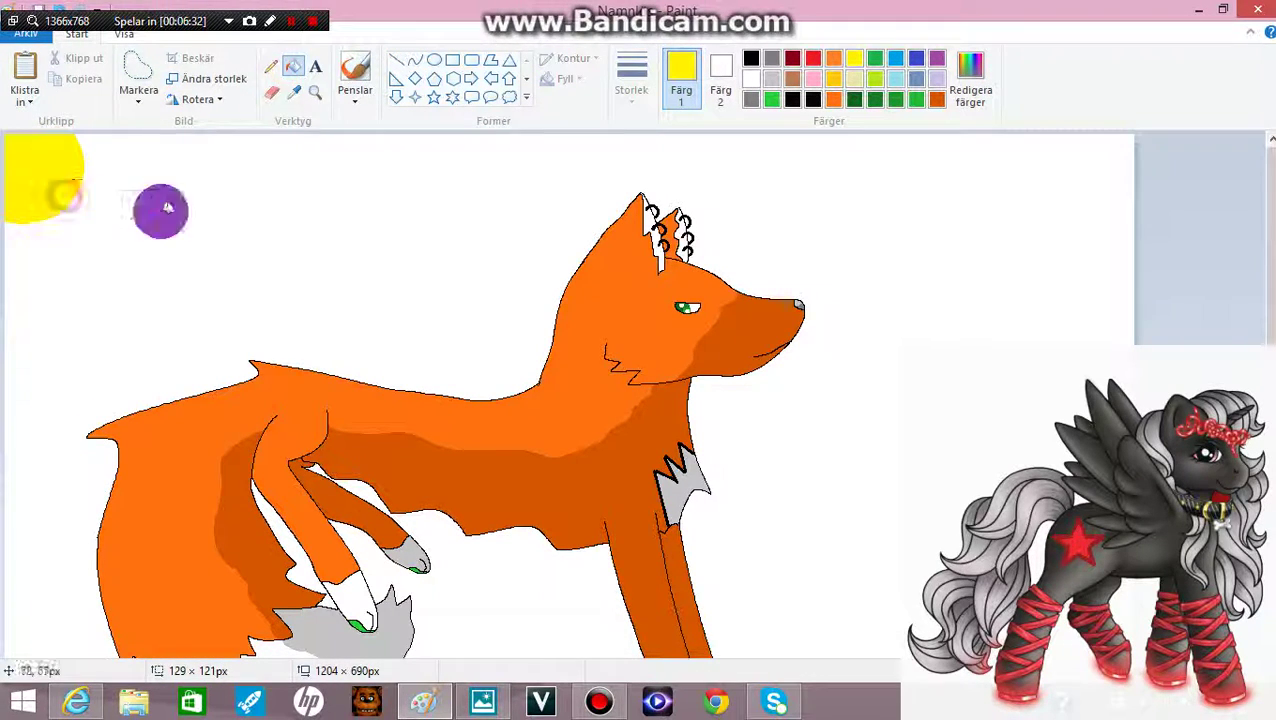
# Draw four straight yellow rays spreading outward from the sun, and switch to the Pencil
pyautogui.click(396, 59)
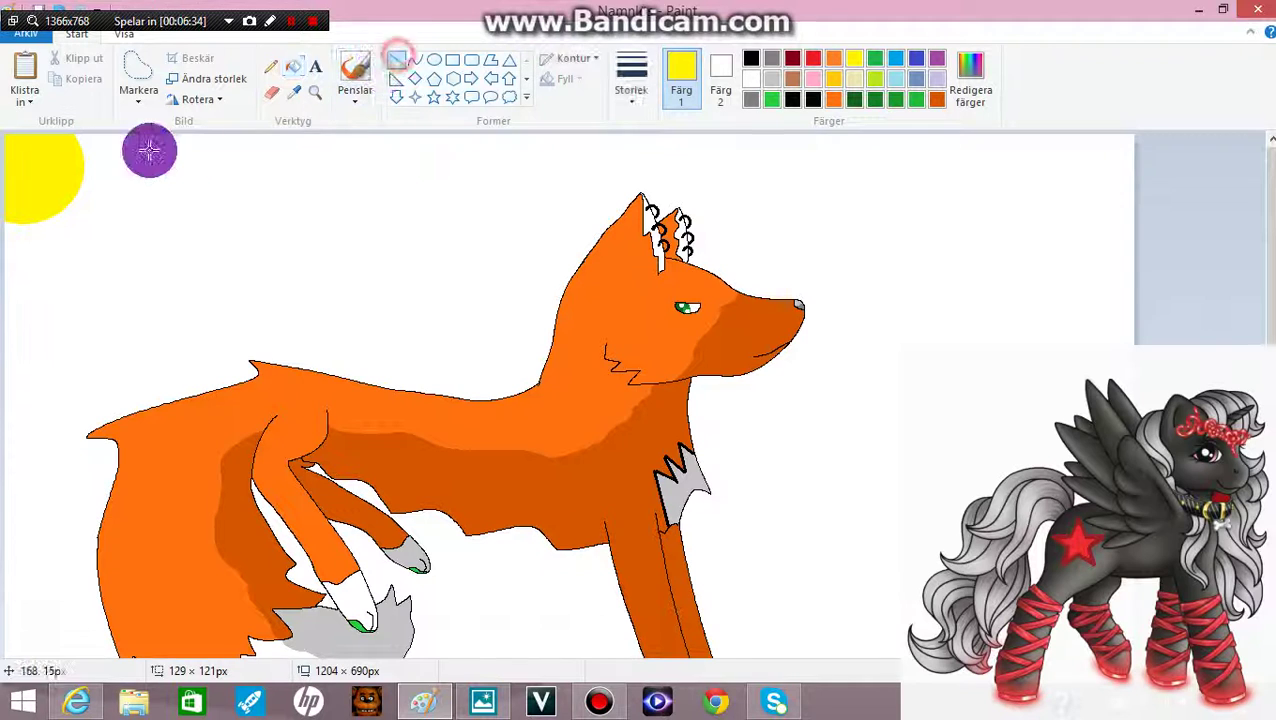
pyautogui.moveTo(150, 153); pyautogui.dragTo(318, 153)
pyautogui.moveTo(137, 219); pyautogui.dragTo(285, 292)
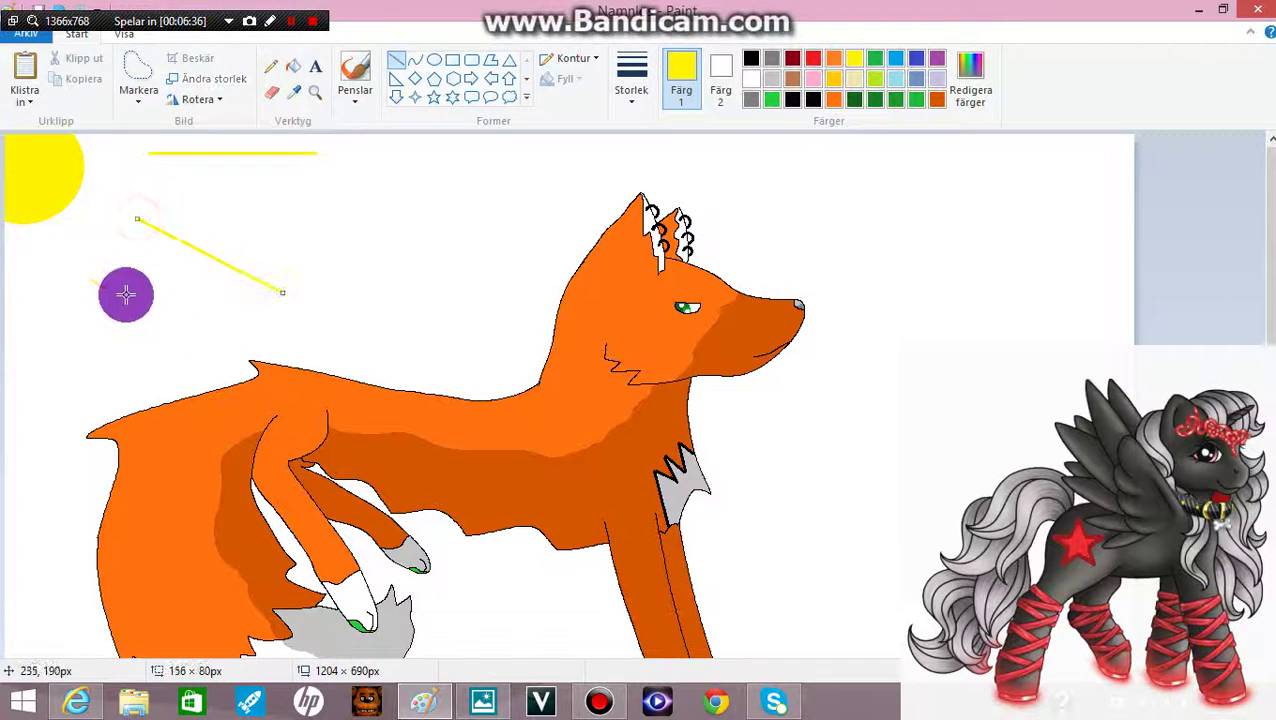
pyautogui.moveTo(64, 260)
pyautogui.mouseDown()
pyautogui.moveTo(91, 365)
pyautogui.moveTo(111, 376)
pyautogui.mouseUp()
pyautogui.moveTo(17, 292); pyautogui.dragTo(30, 392)
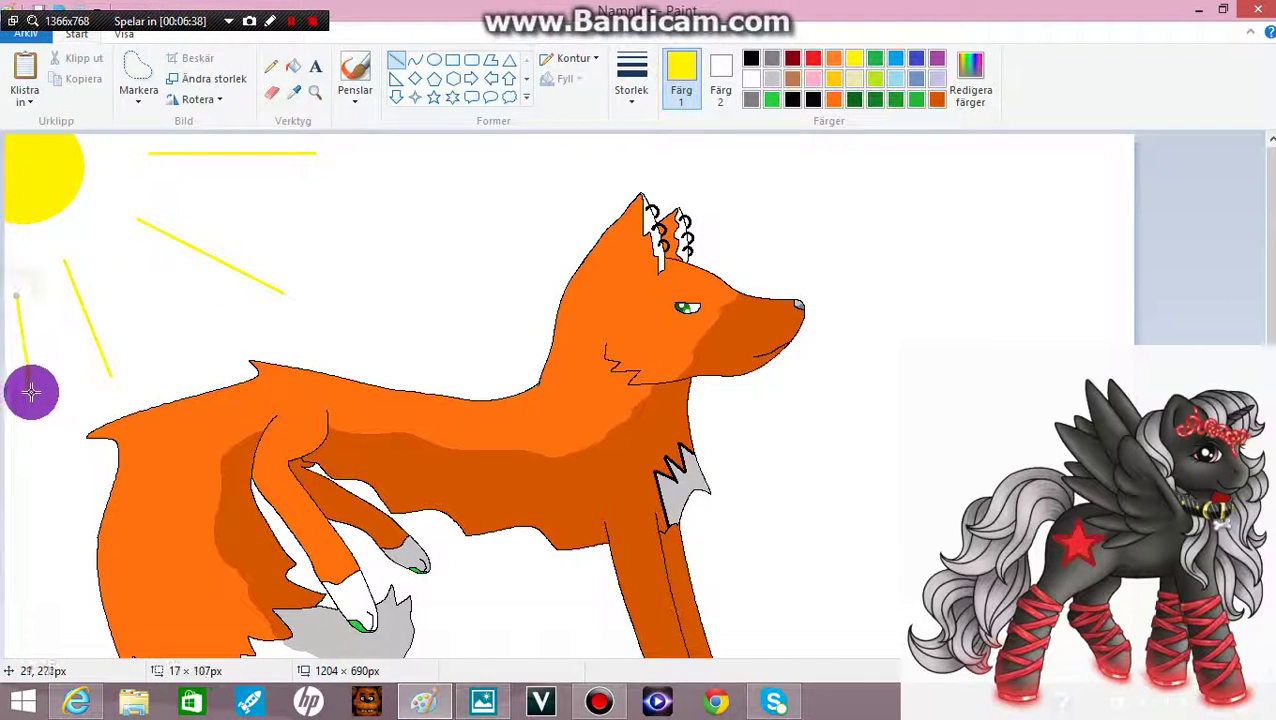
pyautogui.scroll(-3, 330, 190)
pyautogui.click(274, 74)
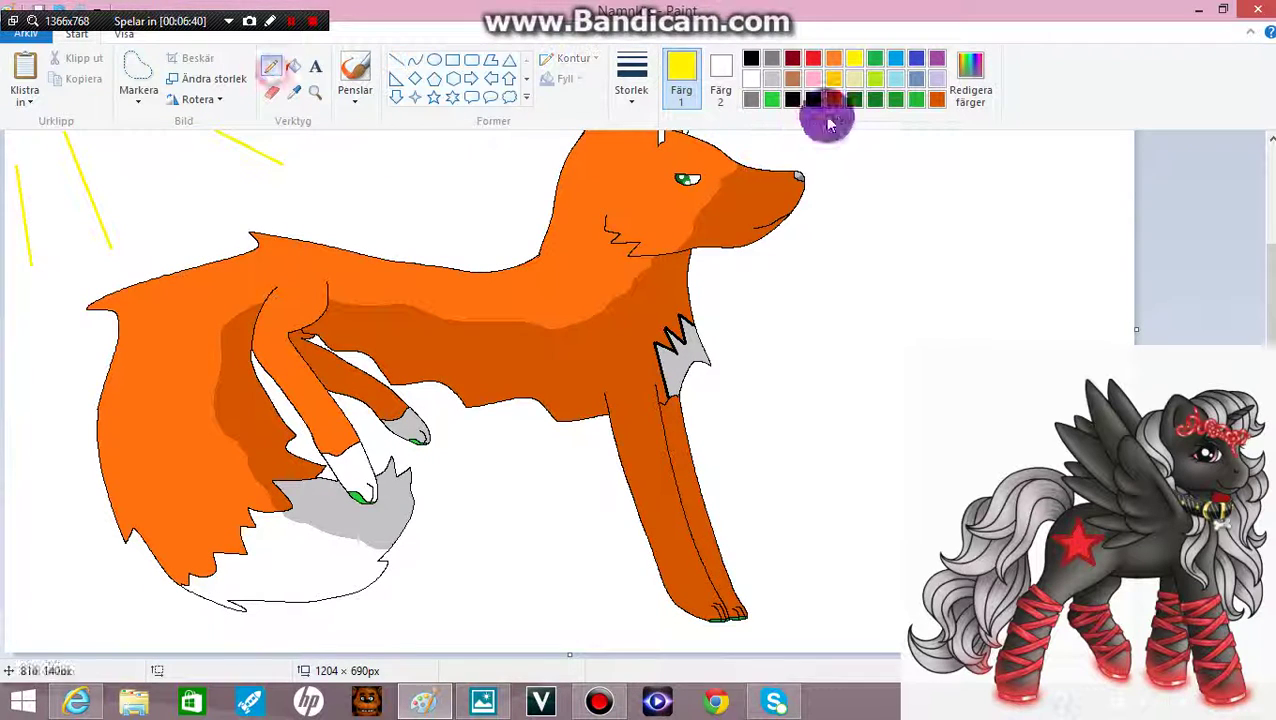
pyautogui.click(752, 58)
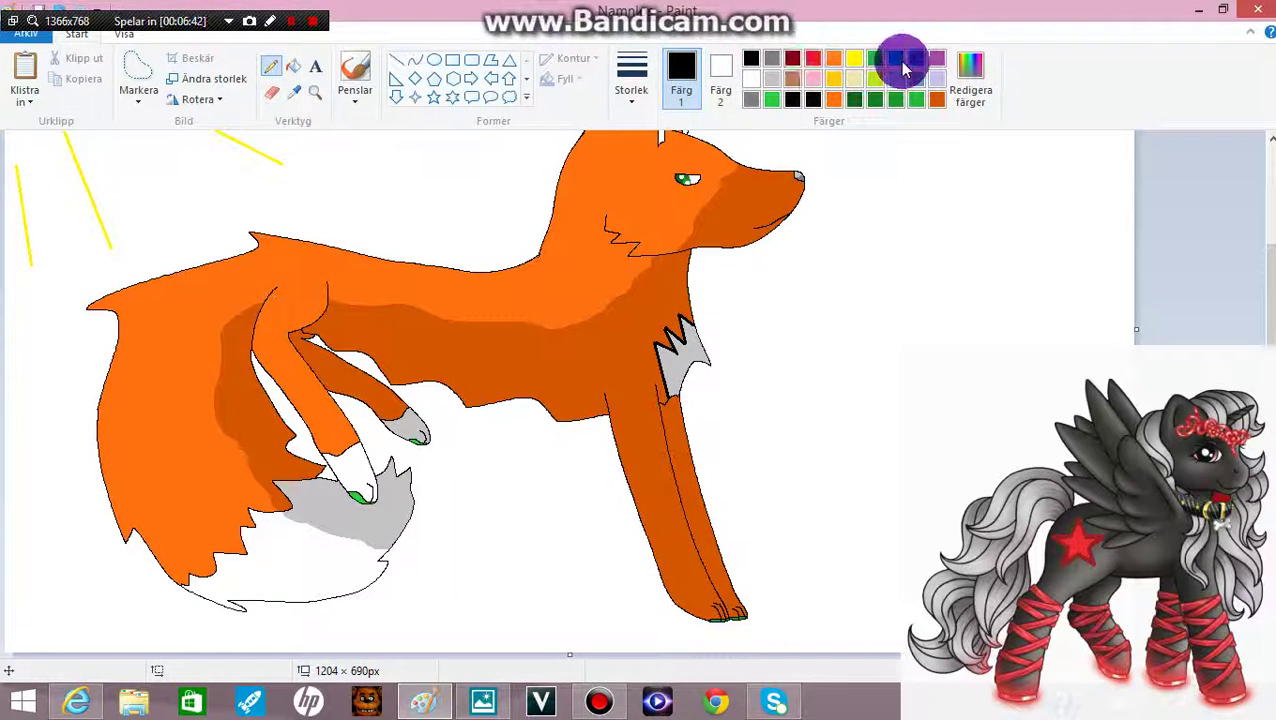
pyautogui.click(792, 78)
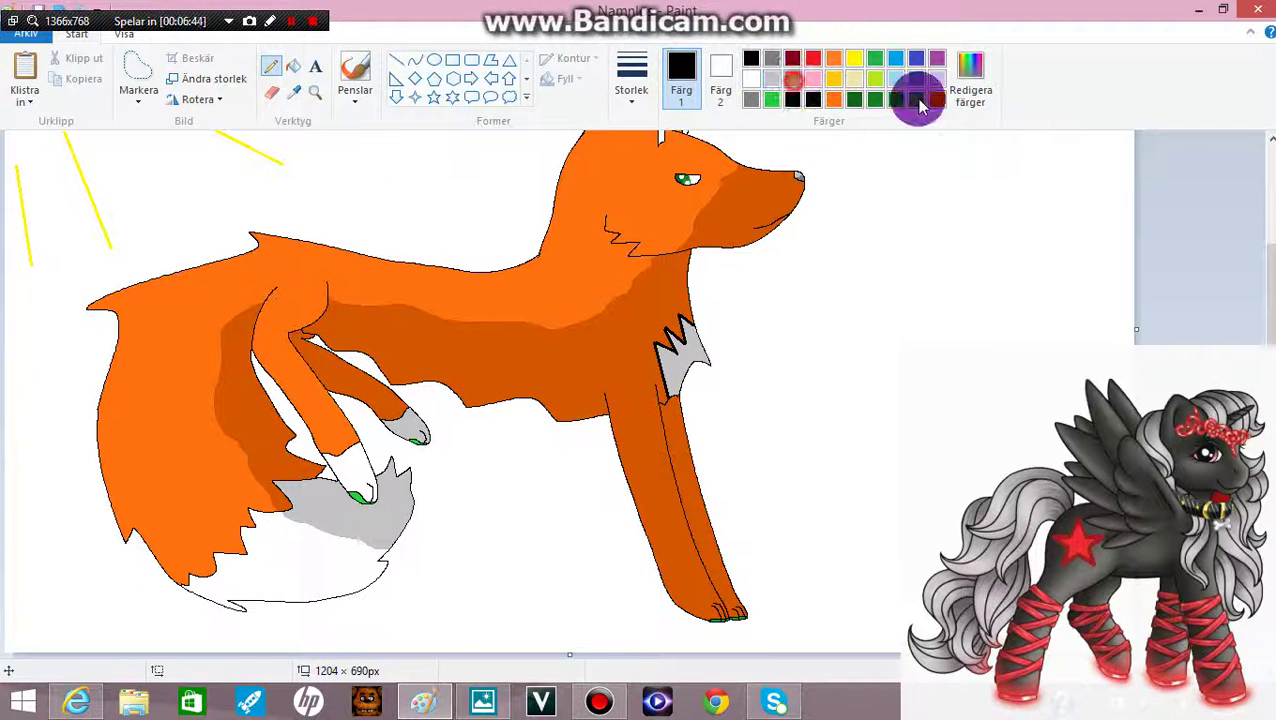
pyautogui.click(968, 82)
pyautogui.click(838, 194)
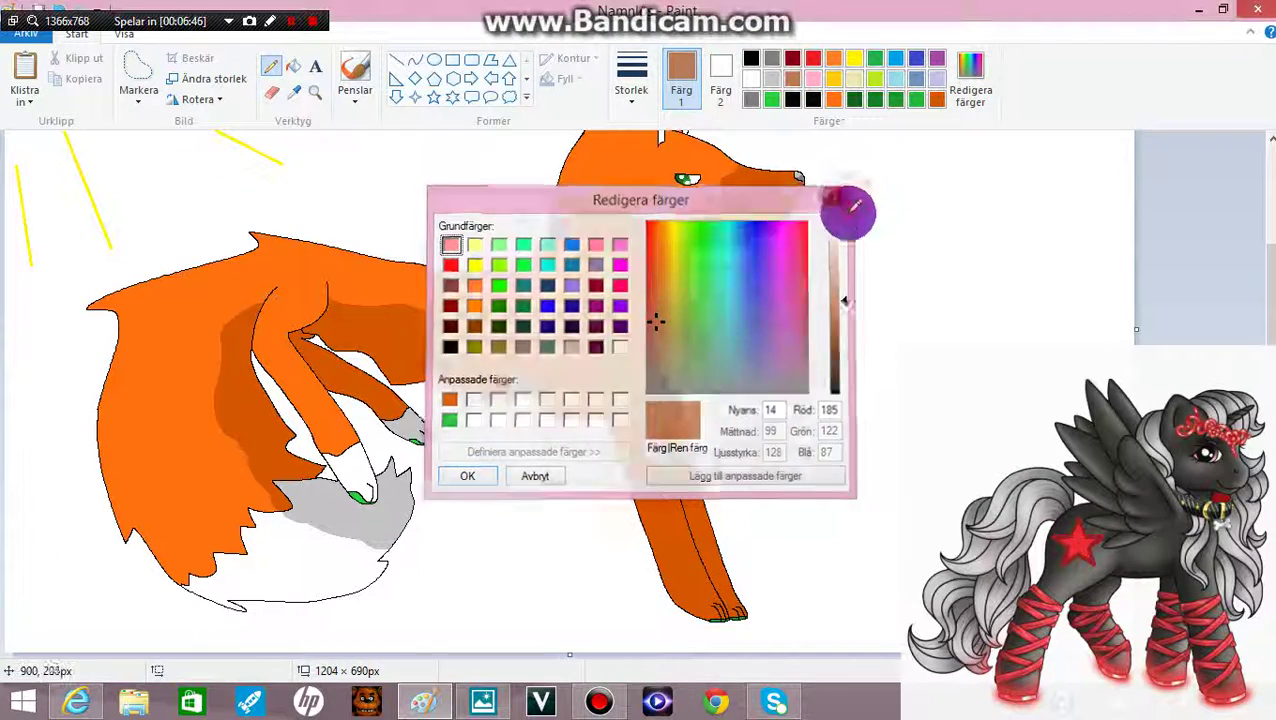
# Mix a dark gray with red, green and blue at 68, add it to the custom colors and make it the drawing color
pyautogui.click(775, 60)
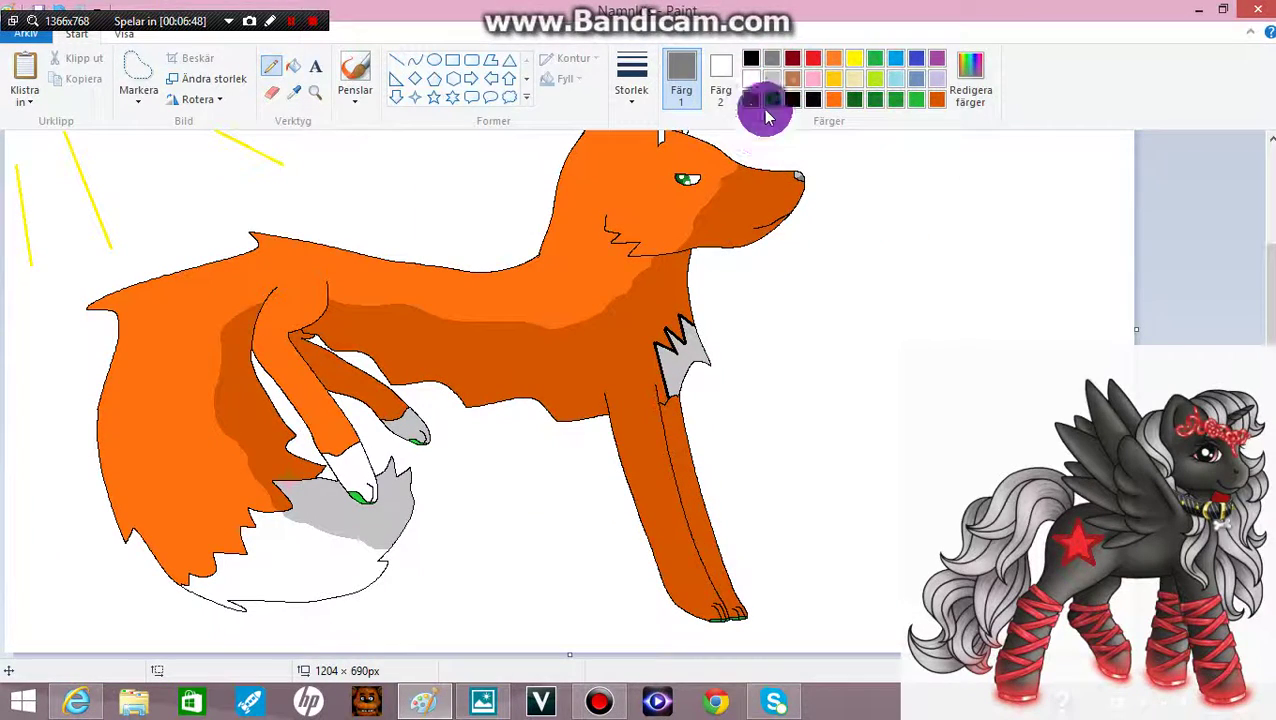
pyautogui.click(838, 335)
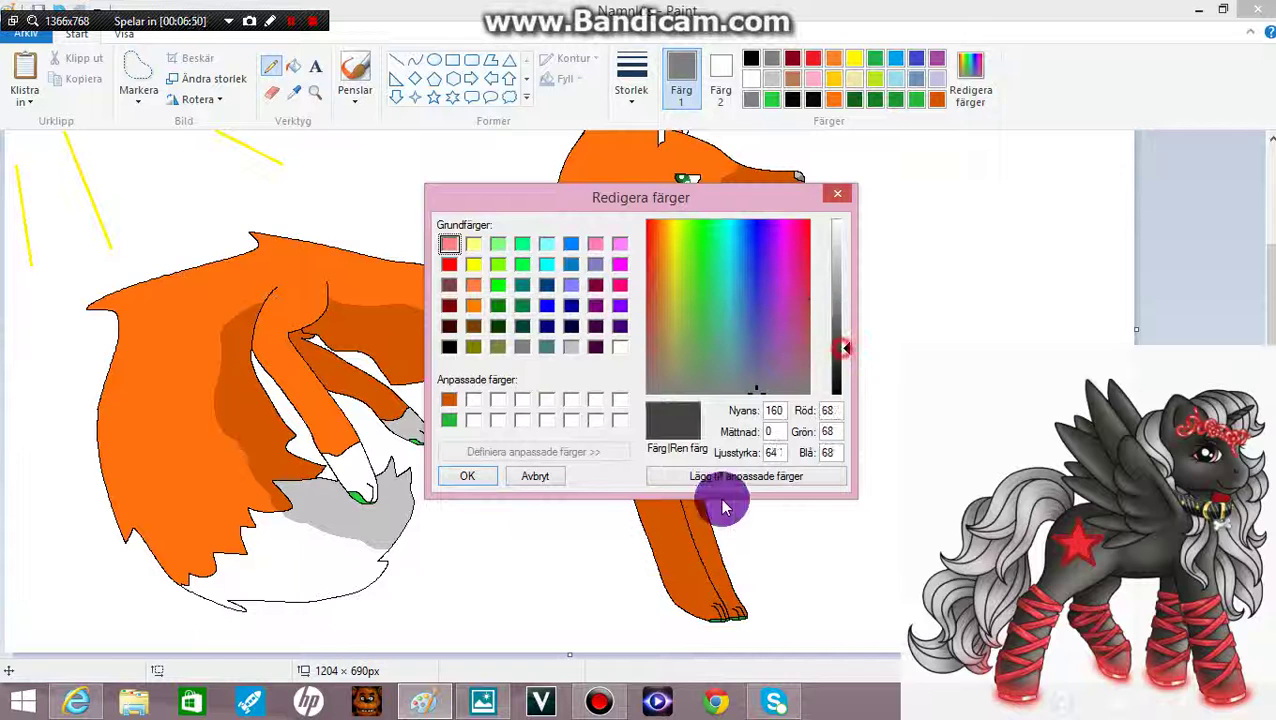
pyautogui.click(680, 477)
pyautogui.click(452, 476)
# Draw a dark gray Pencil line from the canvas's upper edge beside the sun down to the outline of the fox's back
pyautogui.scroll(3, 340, 490)
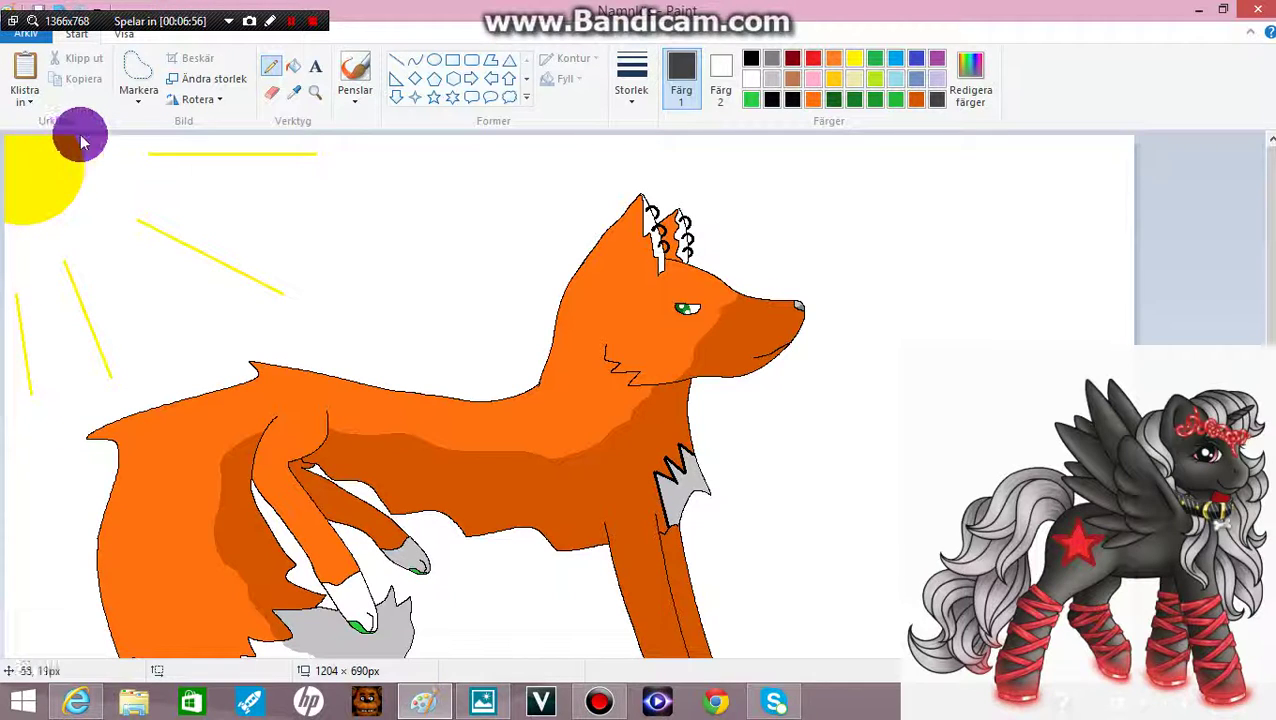
pyautogui.moveTo(93, 134); pyautogui.dragTo(345, 328)
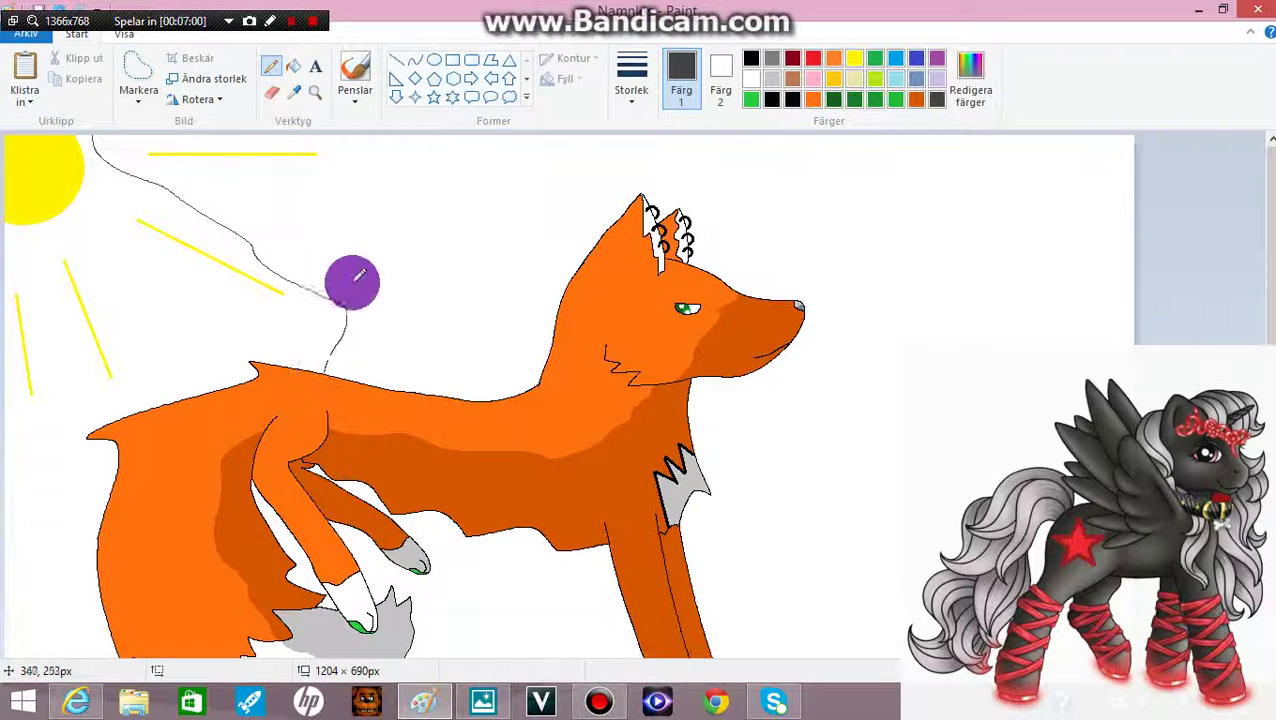
pyautogui.click(313, 93)
pyautogui.click(399, 370)
pyautogui.click(530, 405)
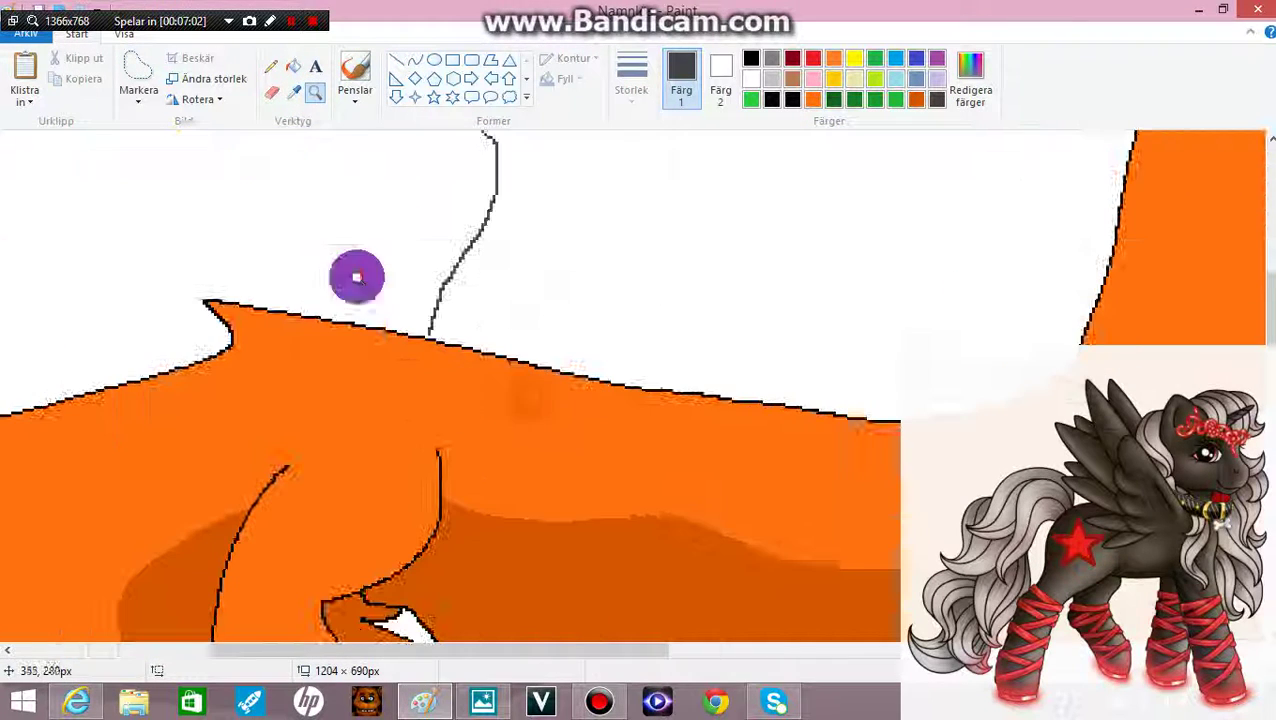
pyautogui.click(270, 66)
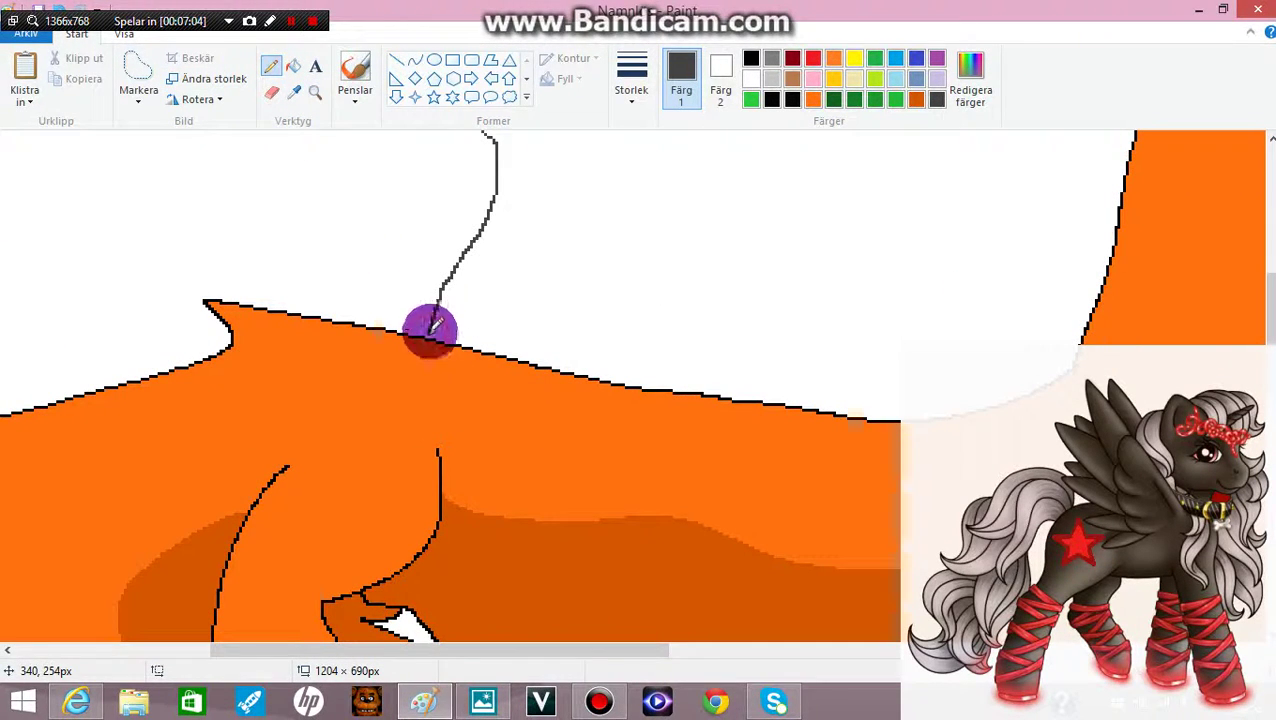
pyautogui.click(70, 16)
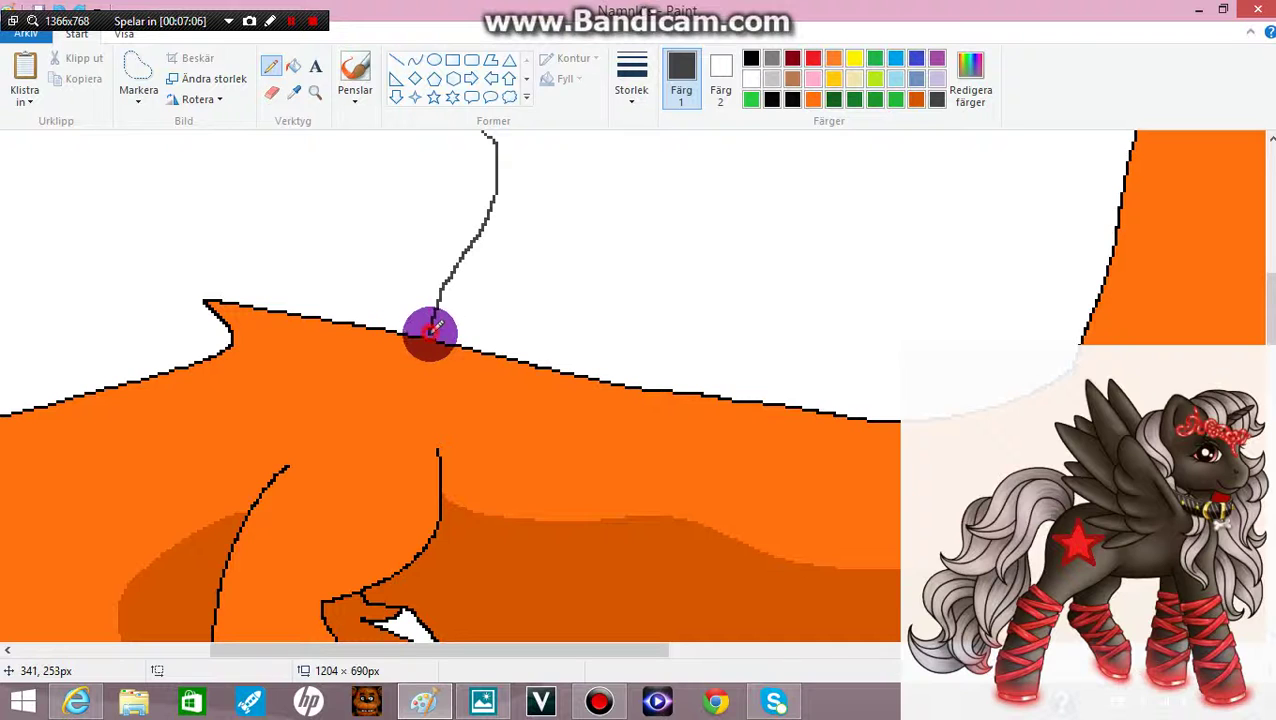
# Try to fill the background above the fox's back with dark gray, and undo the fill
pyautogui.click(291, 67)
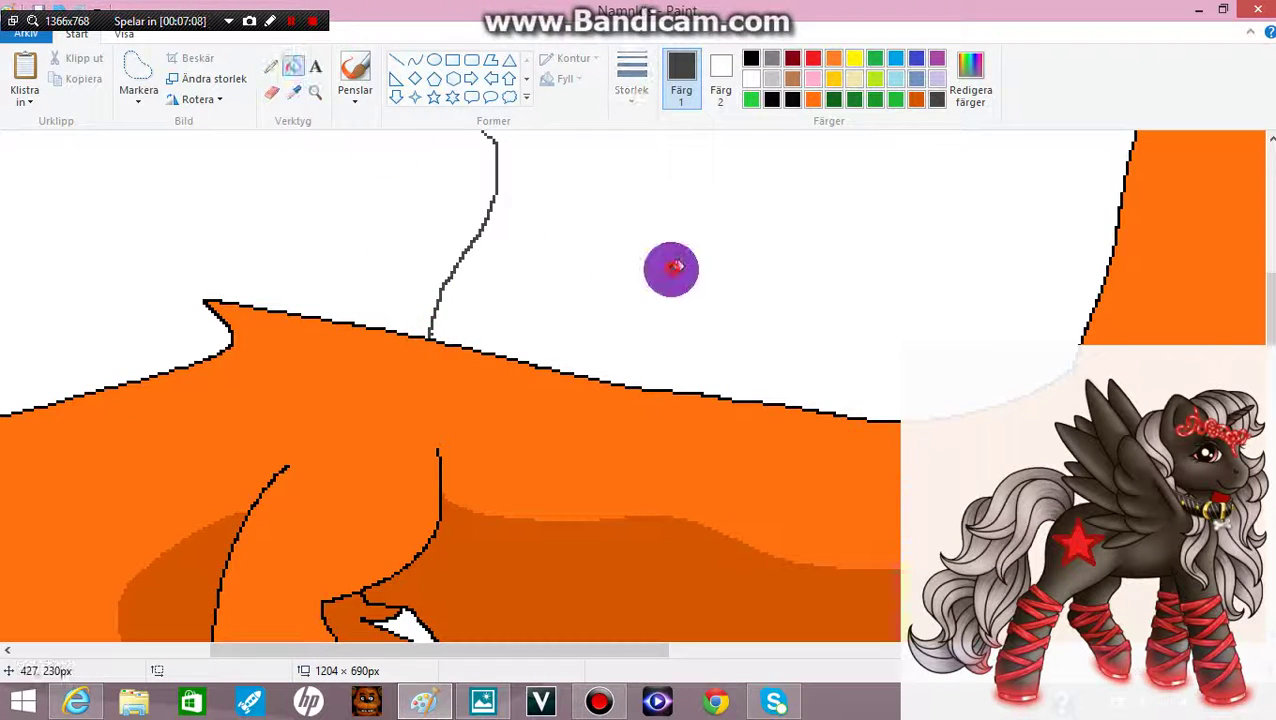
pyautogui.click(666, 268)
pyautogui.click(59, 10)
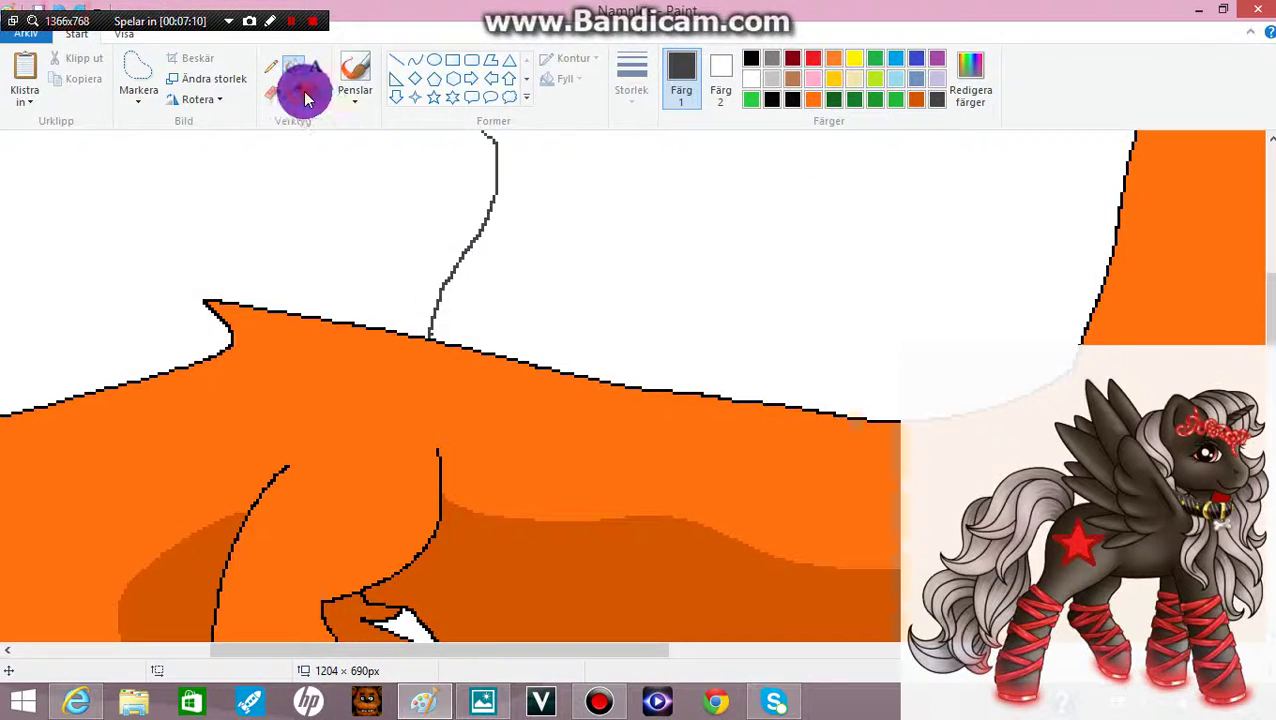
# Draw dark gray Pencil lines from the tail to the canvas's left edge and across the narrow gaps beside the hind legs
pyautogui.click(313, 93)
pyautogui.rightClick(380, 343)
pyautogui.rightClick(380, 343)
pyautogui.click(188, 408)
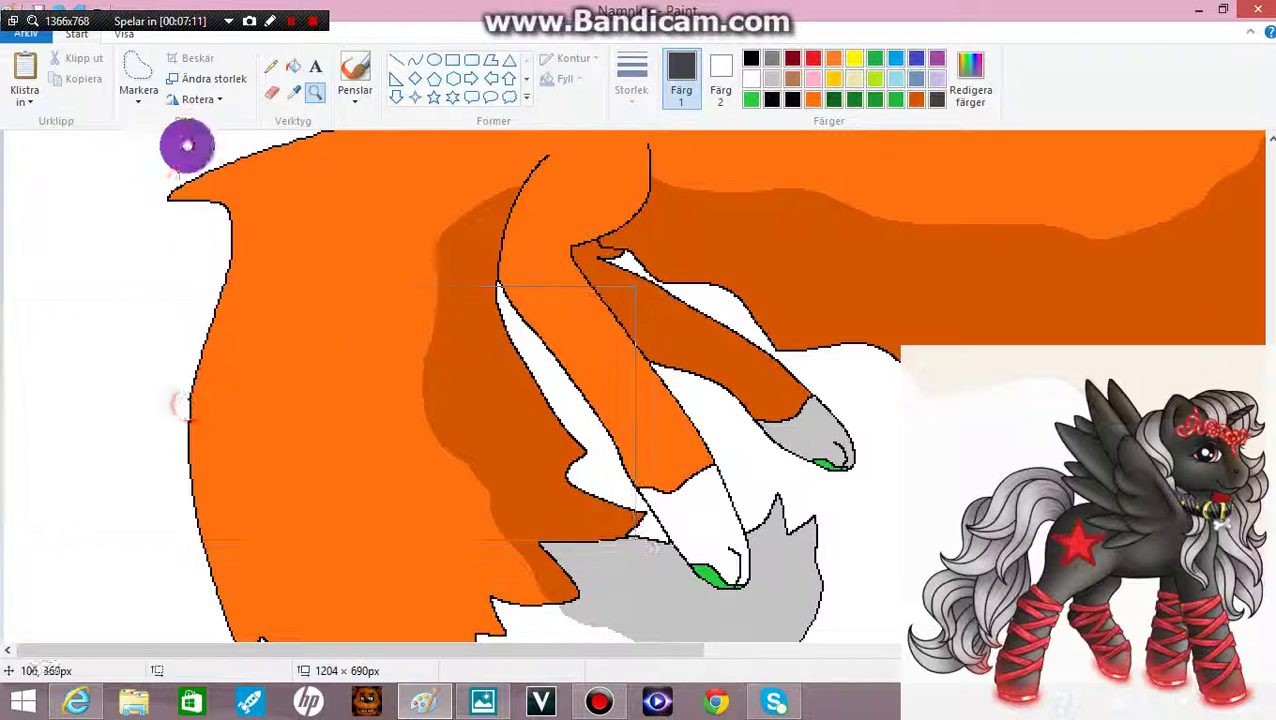
pyautogui.click(270, 66)
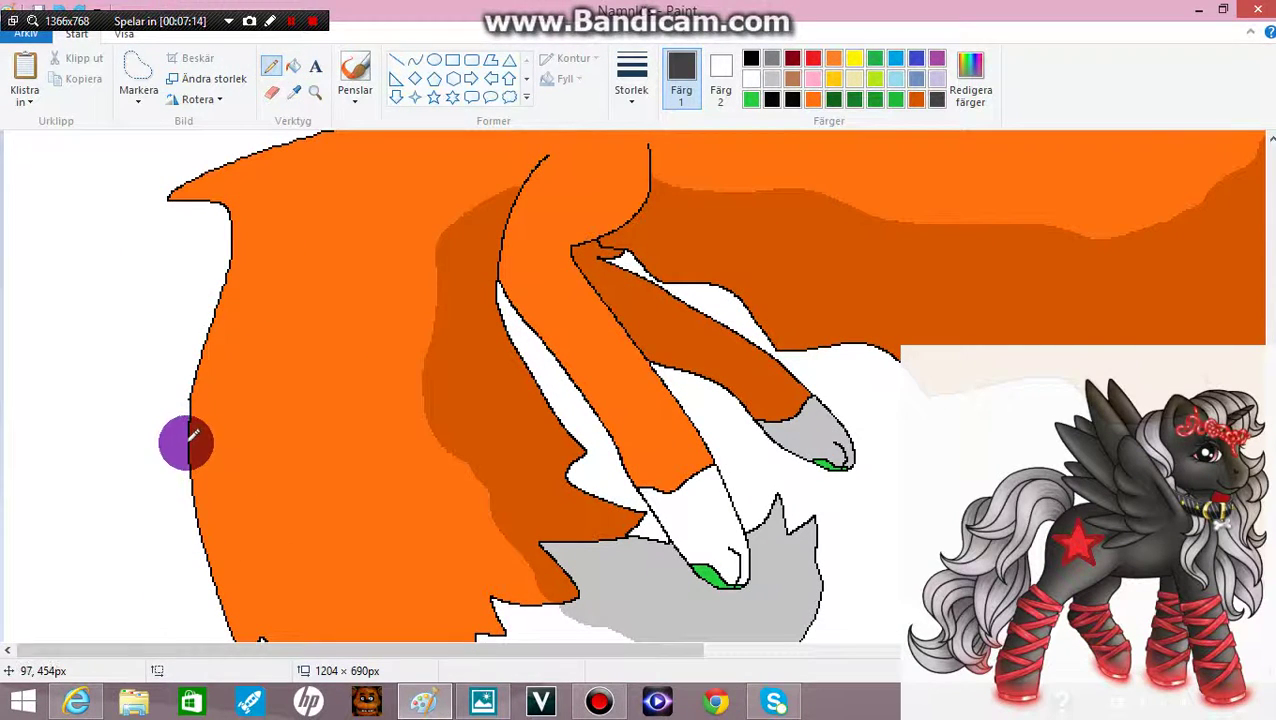
pyautogui.moveTo(188, 443); pyautogui.dragTo(5, 378)
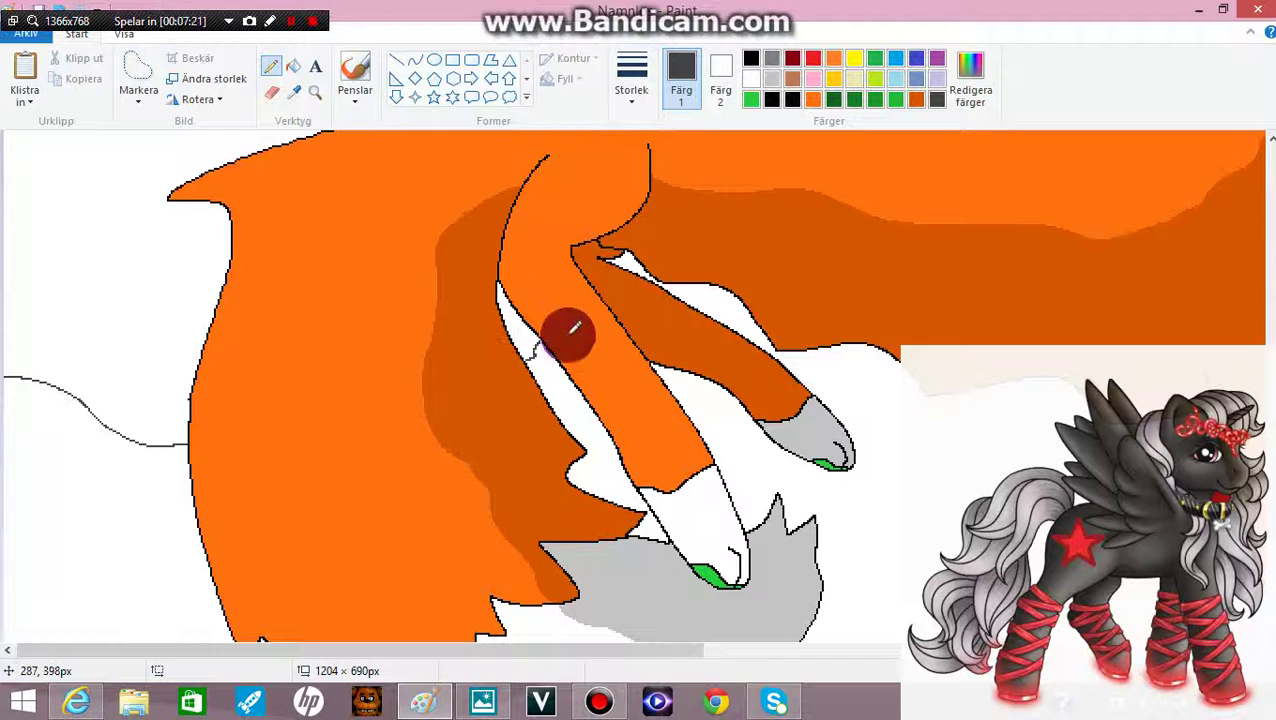
pyautogui.click(652, 264)
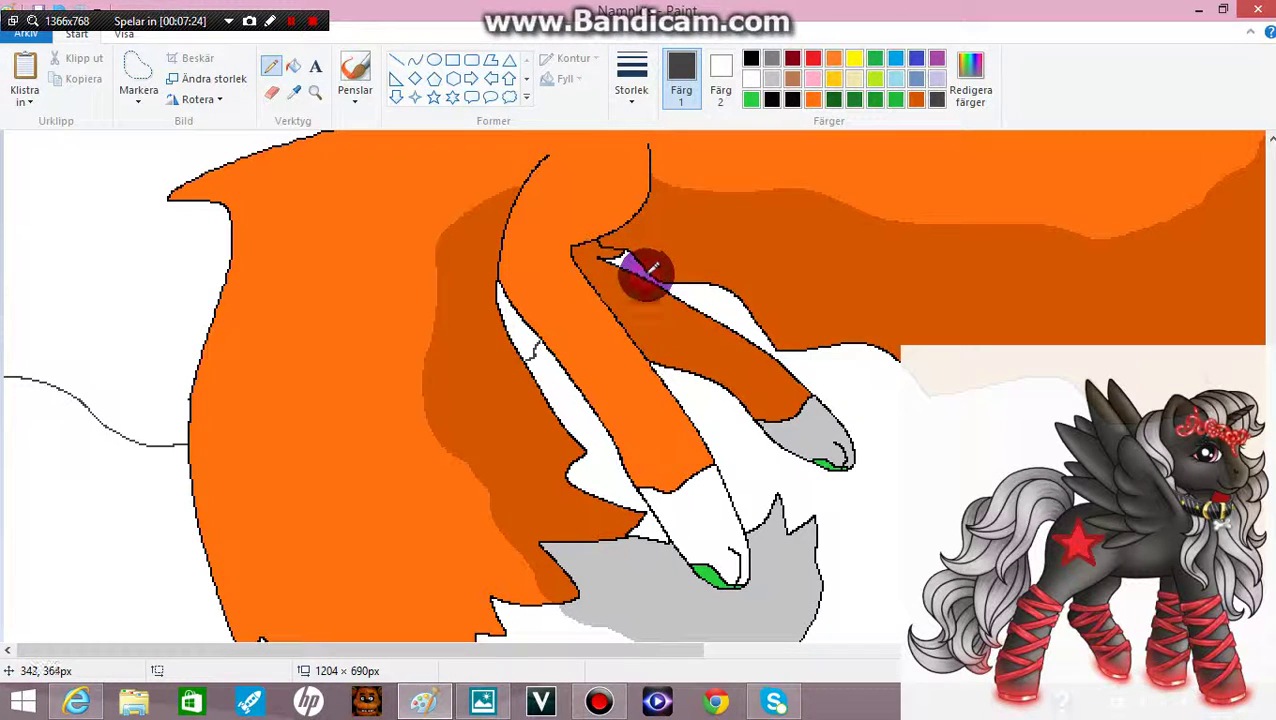
# Fill the background outside the sun's area, including the open space by the hind legs, with dark gray
pyautogui.click(292, 65)
pyautogui.click(633, 257)
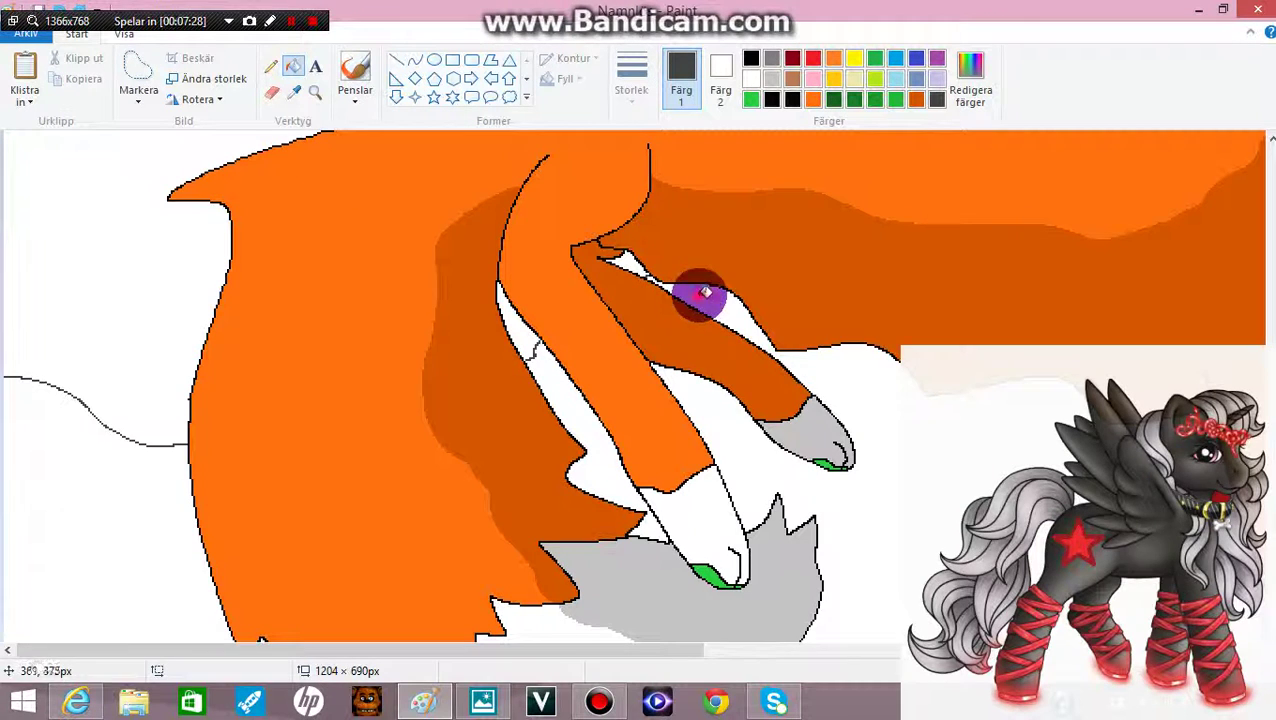
pyautogui.click(661, 421)
# Draw two thin light gray Pencil curves on the dark background, one behind the ears and one in front of the muzzle
pyautogui.scroll(5, 578, 410)
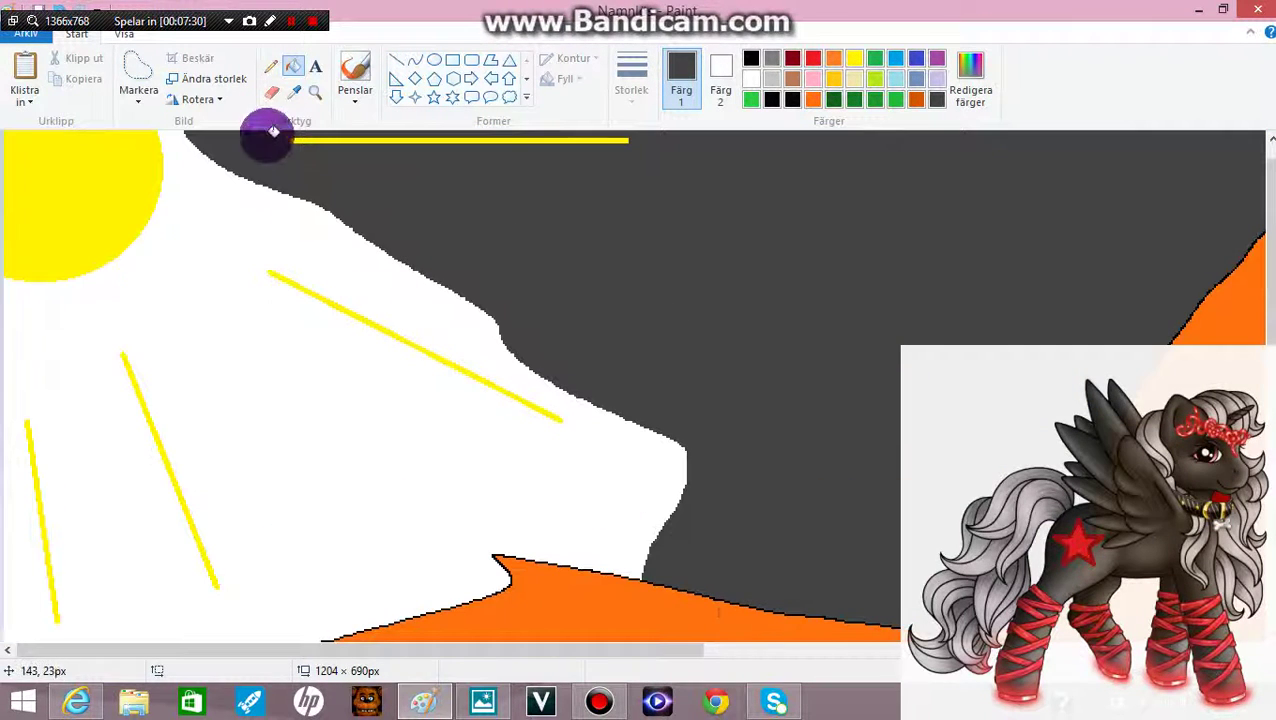
pyautogui.click(315, 91)
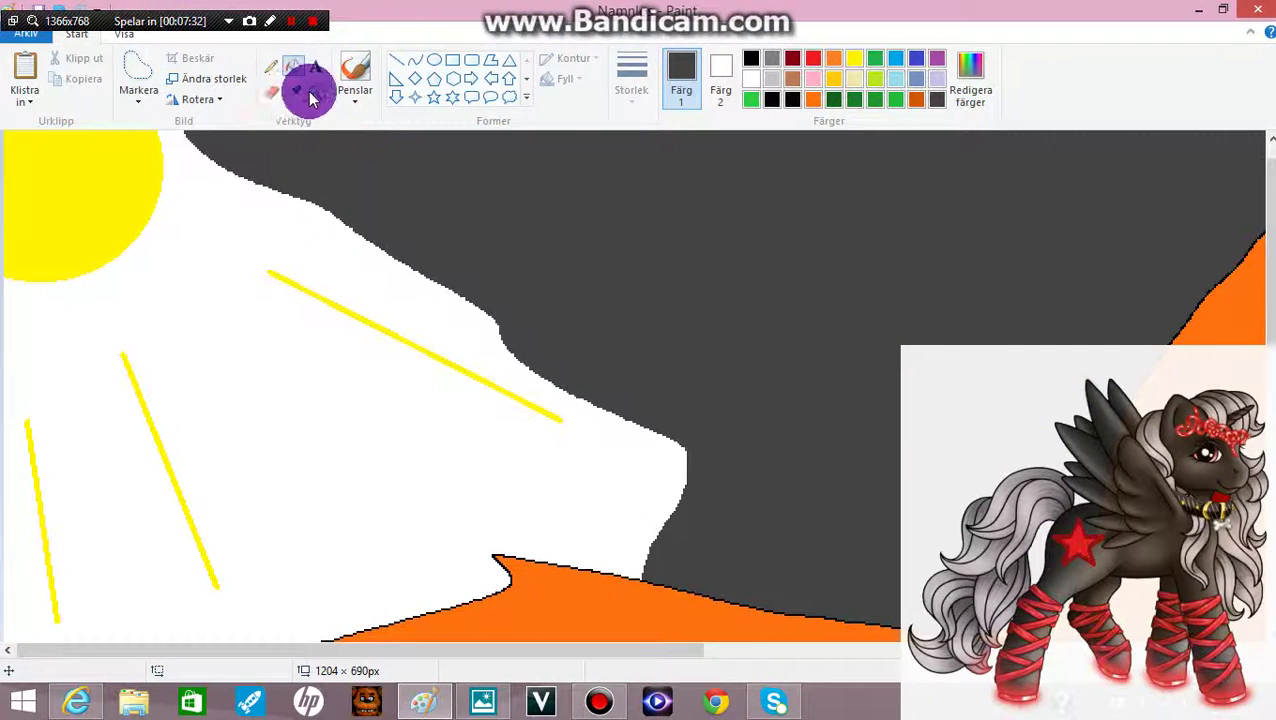
pyautogui.rightClick(419, 279)
pyautogui.rightClick(327, 285)
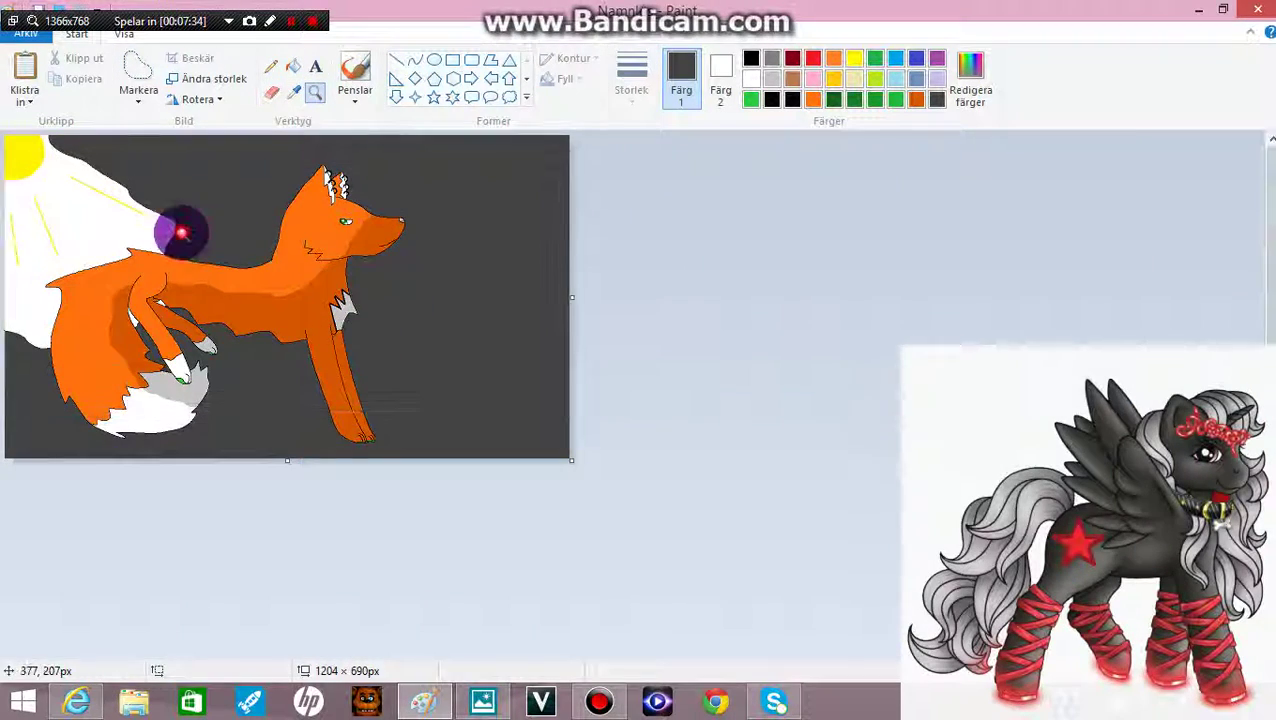
pyautogui.click(182, 222)
pyautogui.click(270, 66)
pyautogui.click(774, 80)
pyautogui.moveTo(413, 164)
pyautogui.mouseDown()
pyautogui.moveTo(444, 184)
pyautogui.moveTo(627, 188)
pyautogui.mouseUp()
pyautogui.moveTo(908, 213); pyautogui.dragTo(1015, 372)
# Draw more thin wavy light gray lines beside the tail, in front of the chest and along the ground by the front paws
pyautogui.scroll(-3, 1015, 372)
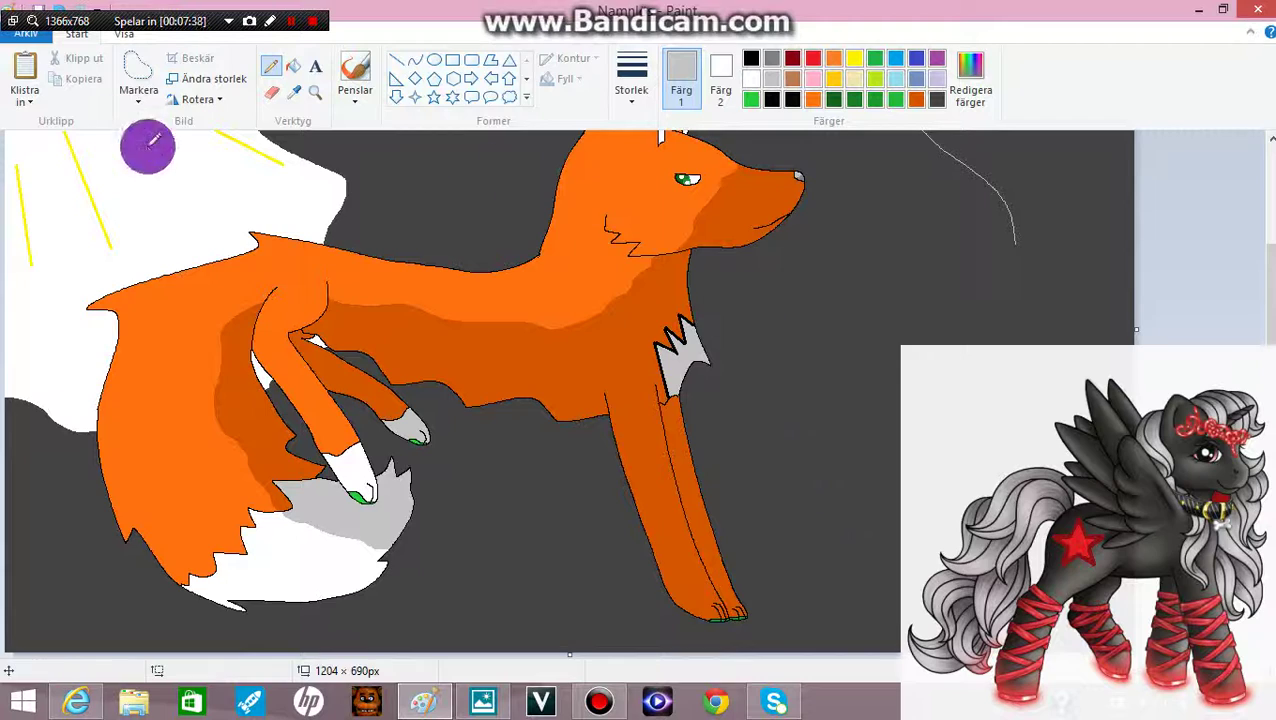
pyautogui.scroll(3, 785, 300)
pyautogui.scroll(-3, 868, 482)
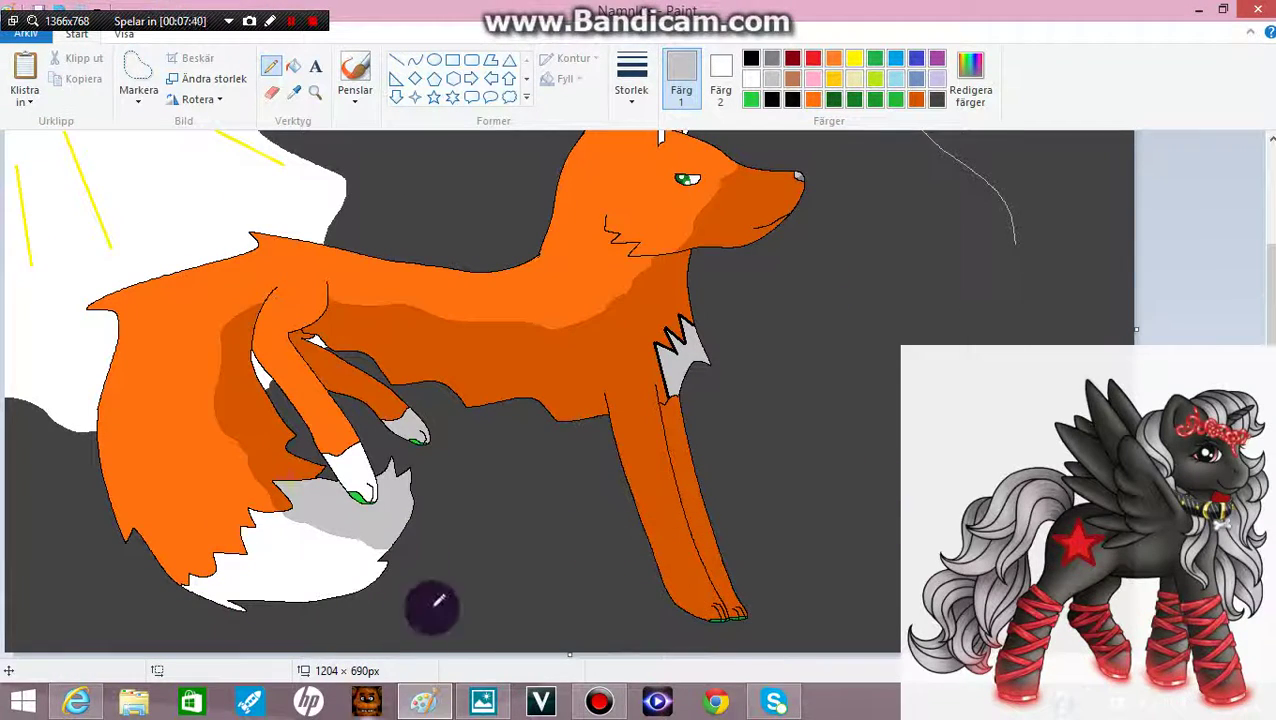
pyautogui.moveTo(461, 570); pyautogui.dragTo(515, 672)
pyautogui.moveTo(62, 507); pyautogui.dragTo(100, 618)
pyautogui.click(806, 425)
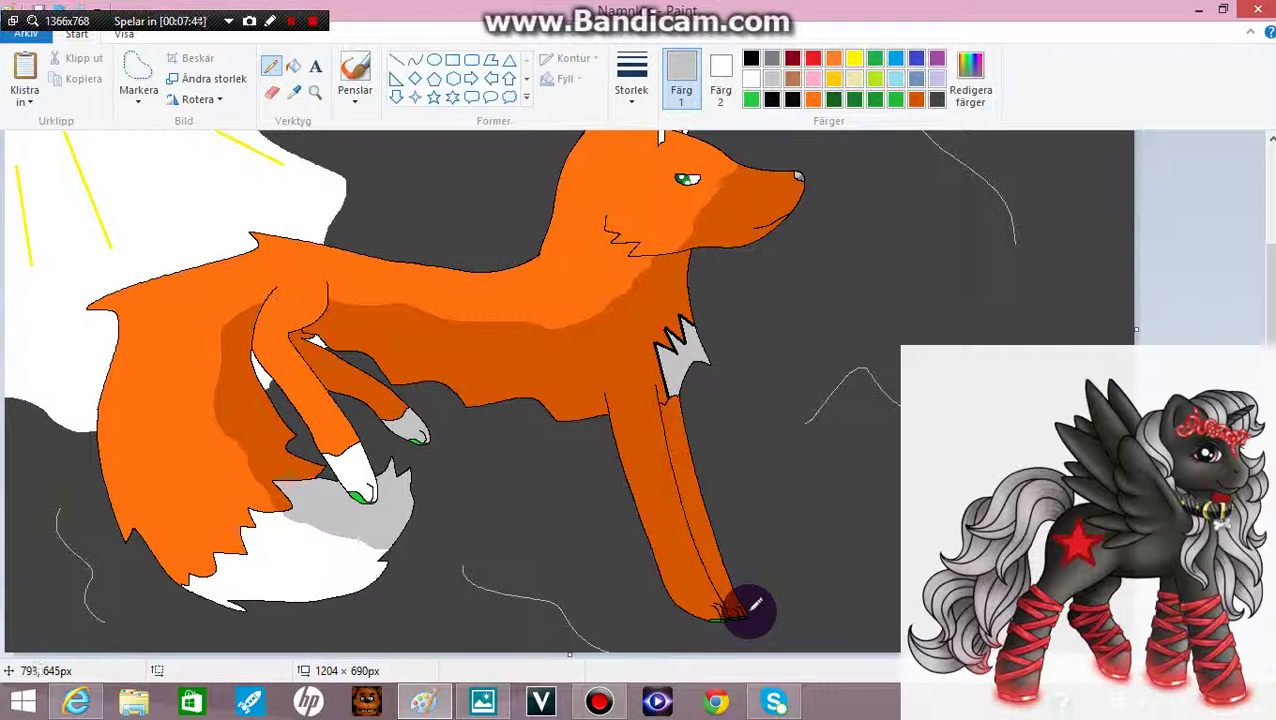
pyautogui.moveTo(753, 606); pyautogui.dragTo(857, 605)
pyautogui.click(691, 596)
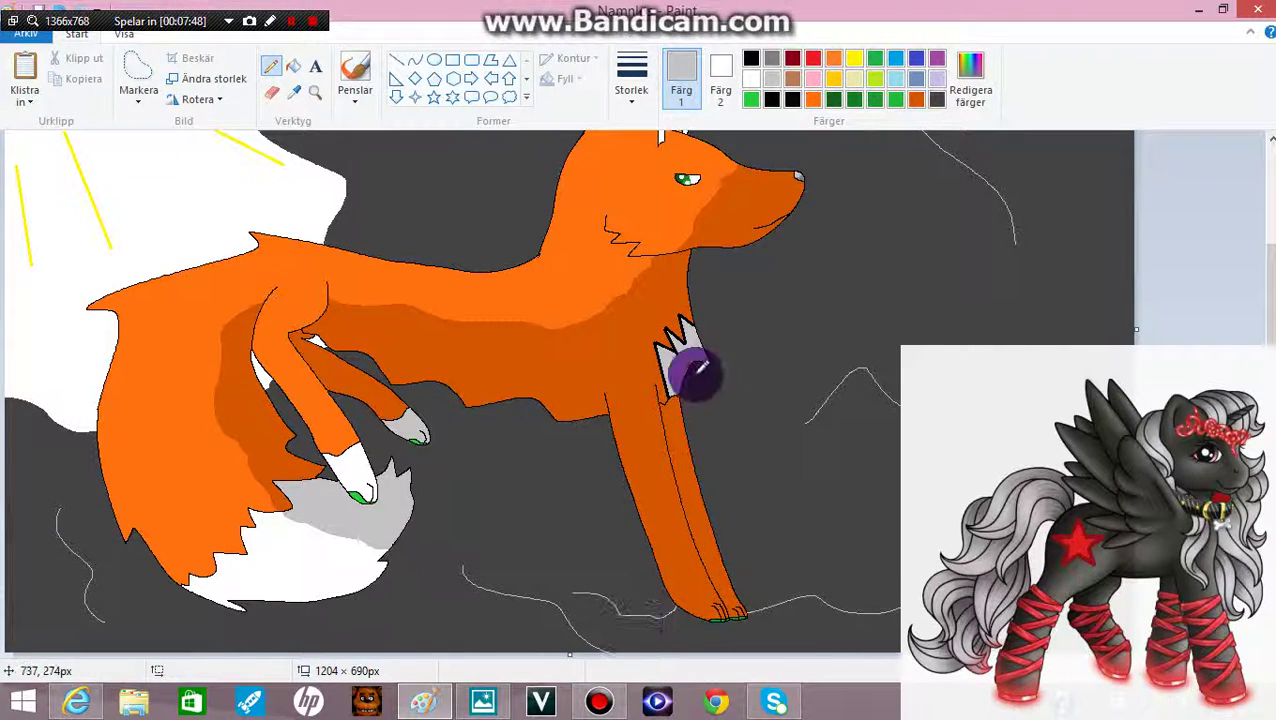
# Fill the white openings inside the far ear's rings with the custom dark gray of the background
pyautogui.scroll(3, 684, 370)
pyautogui.click(648, 313)
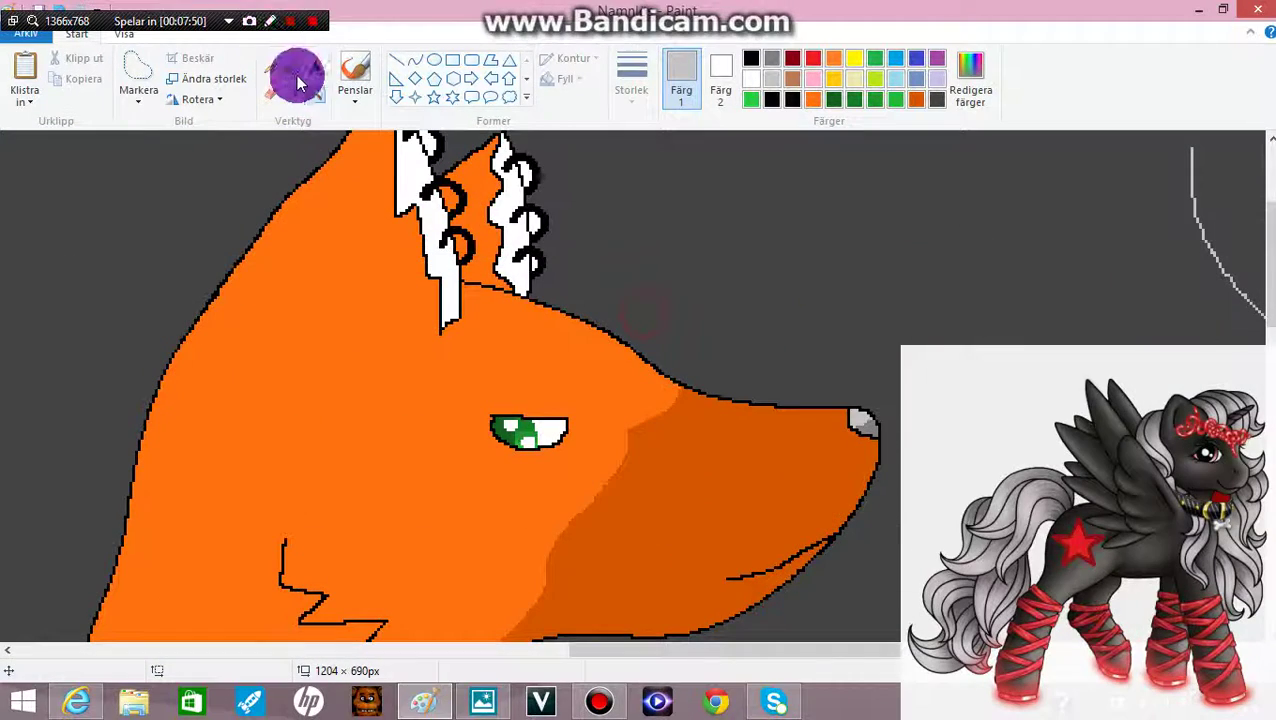
pyautogui.click(297, 73)
pyautogui.click(950, 100)
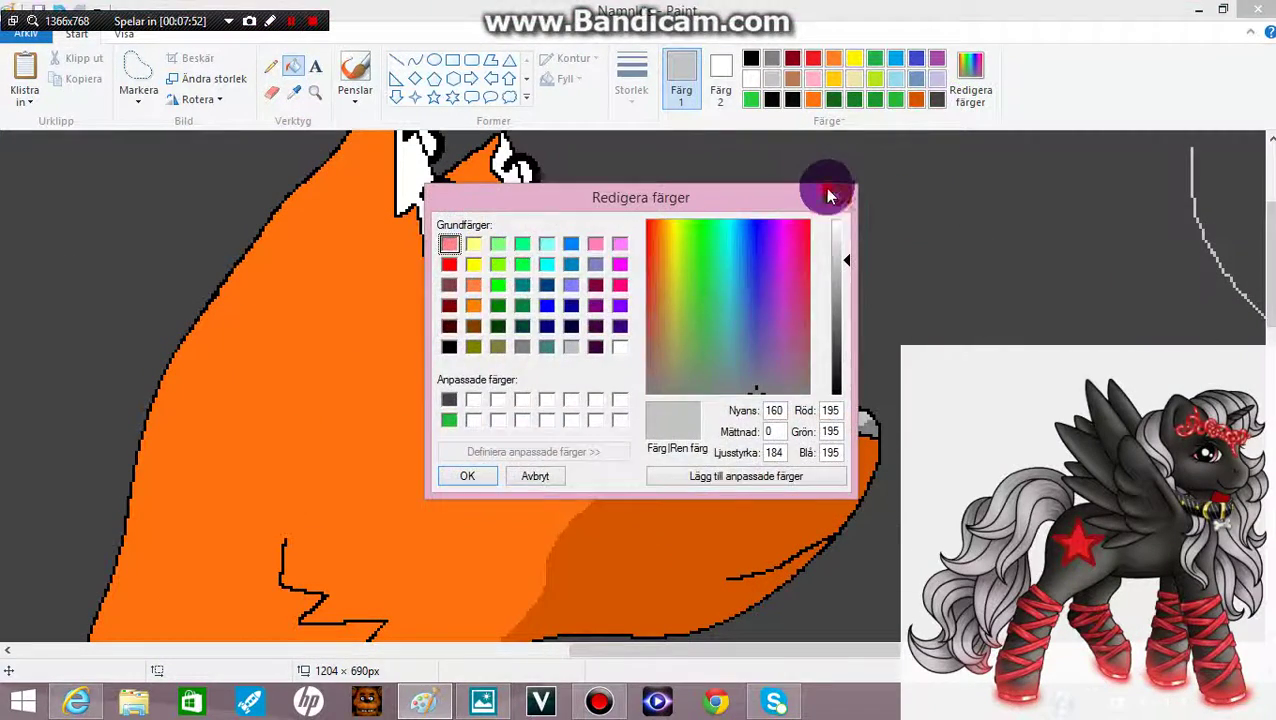
pyautogui.click(826, 194)
pyautogui.click(936, 99)
pyautogui.click(510, 172)
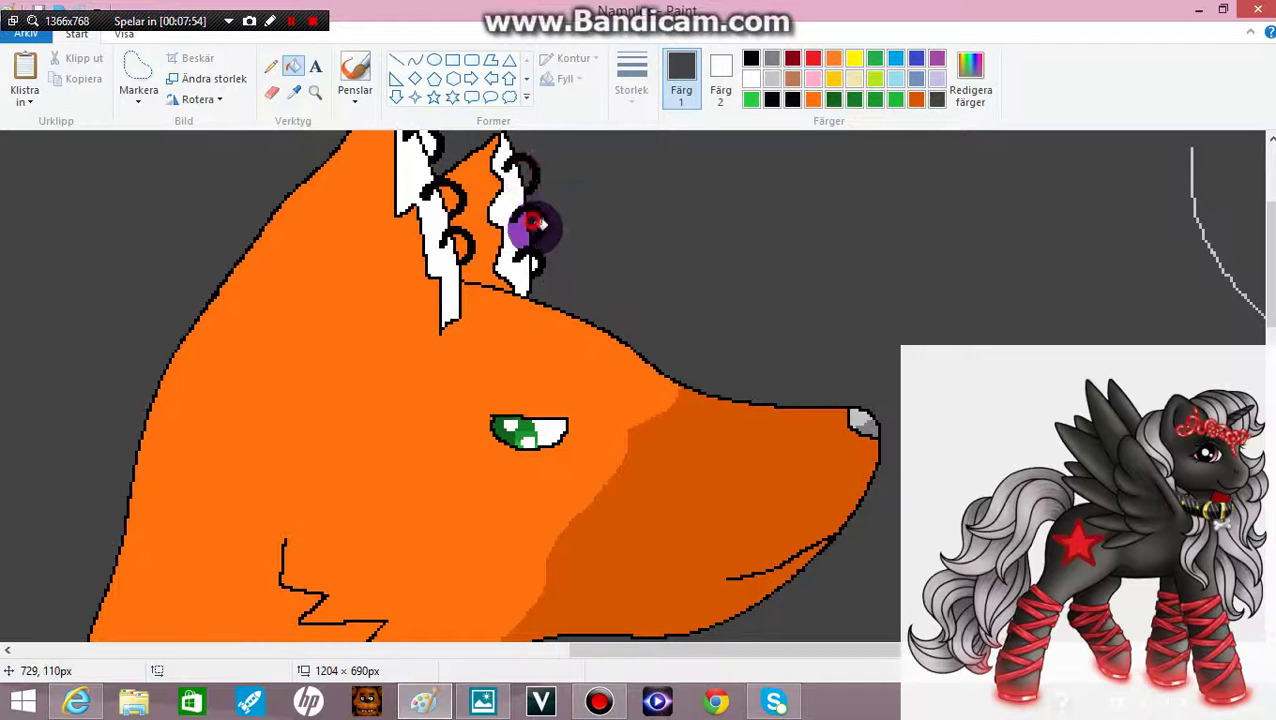
# Fill the area around the sun and the small white gaps beside the hind legs with turquoise blue as sky
pyautogui.click(315, 92)
pyautogui.rightClick(437, 236)
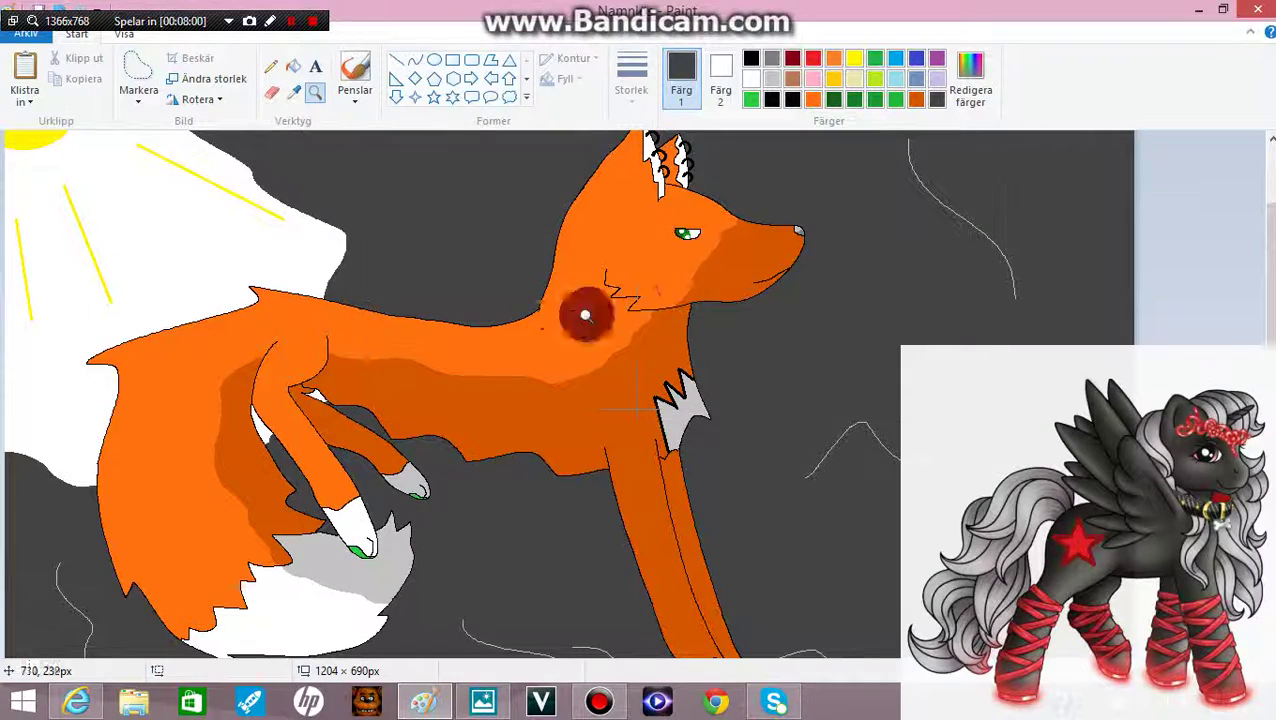
pyautogui.rightClick(238, 295)
pyautogui.click(177, 265)
pyautogui.click(294, 68)
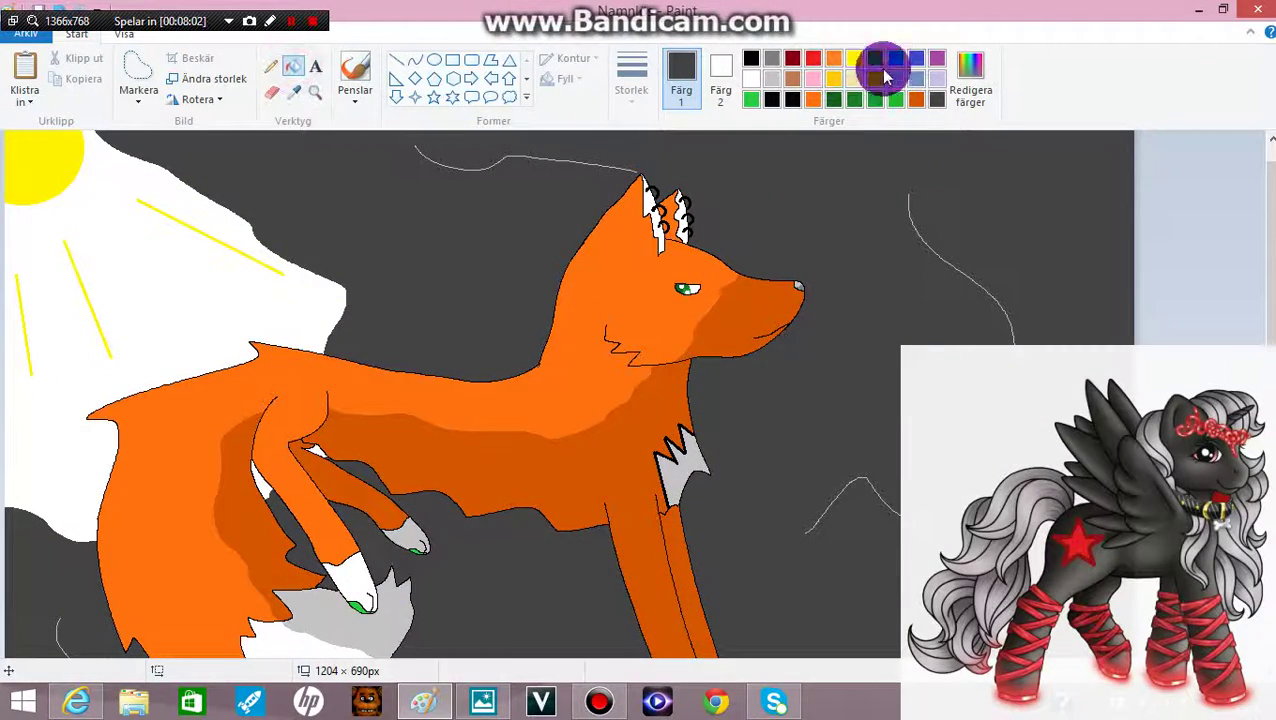
pyautogui.click(897, 58)
pyautogui.click(895, 58)
pyautogui.click(166, 332)
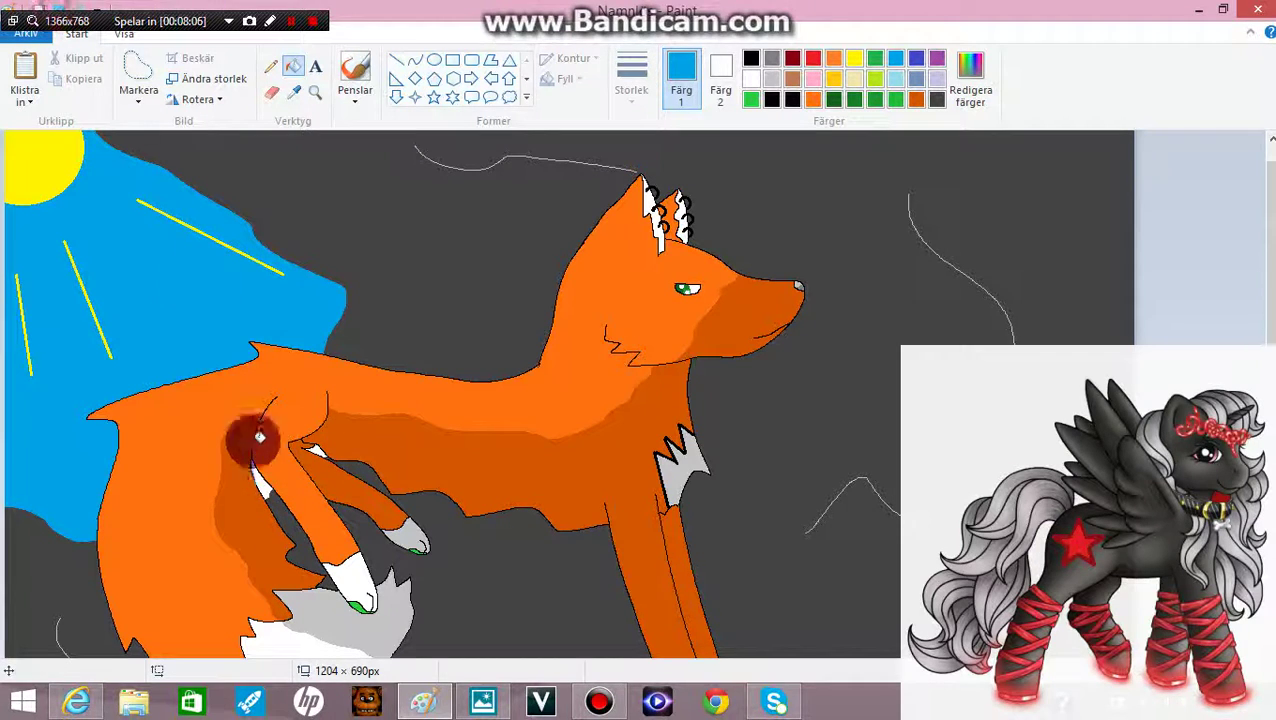
pyautogui.click(261, 486)
pyautogui.click(314, 449)
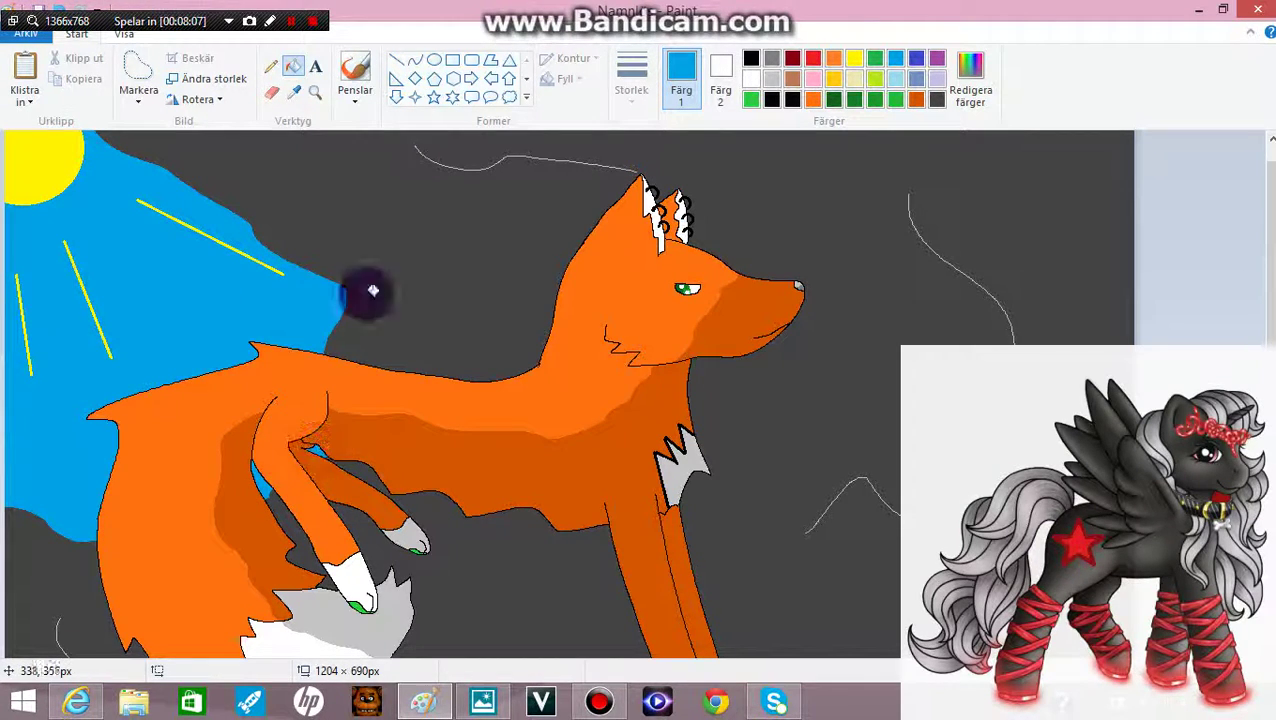
# Draw a small white cloud outline with the Pencil at the sky's pointed corner above the fox's back
pyautogui.click(270, 65)
pyautogui.rightClick(213, 291)
pyautogui.click(217, 308)
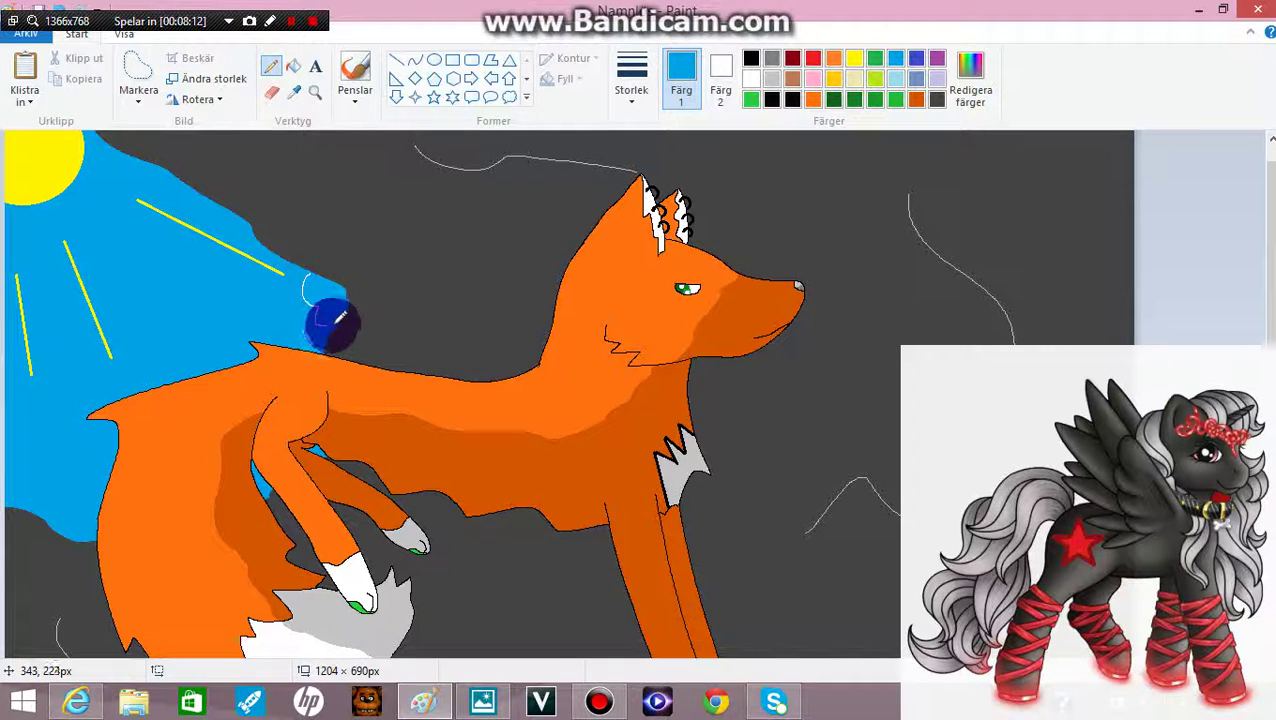
pyautogui.moveTo(335, 333); pyautogui.dragTo(316, 265)
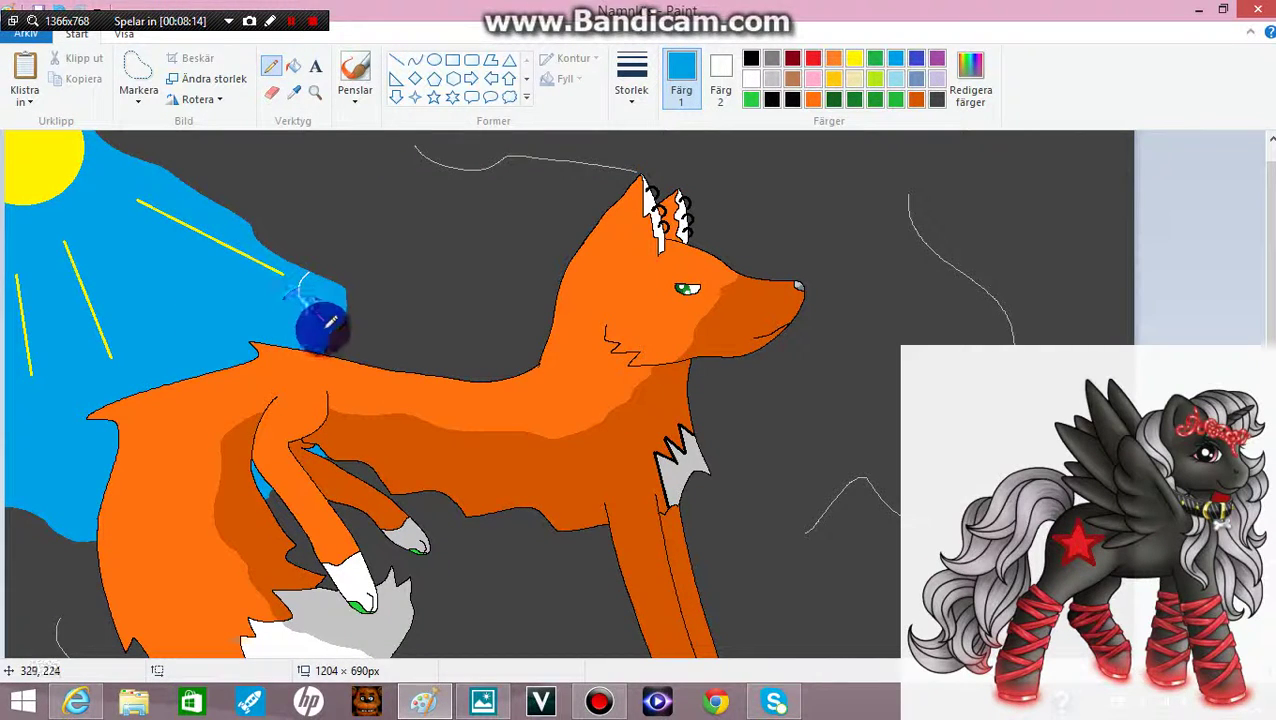
# Try to fill the cloud outline with white, and undo the fill
pyautogui.click(293, 65)
pyautogui.rightClick(319, 285)
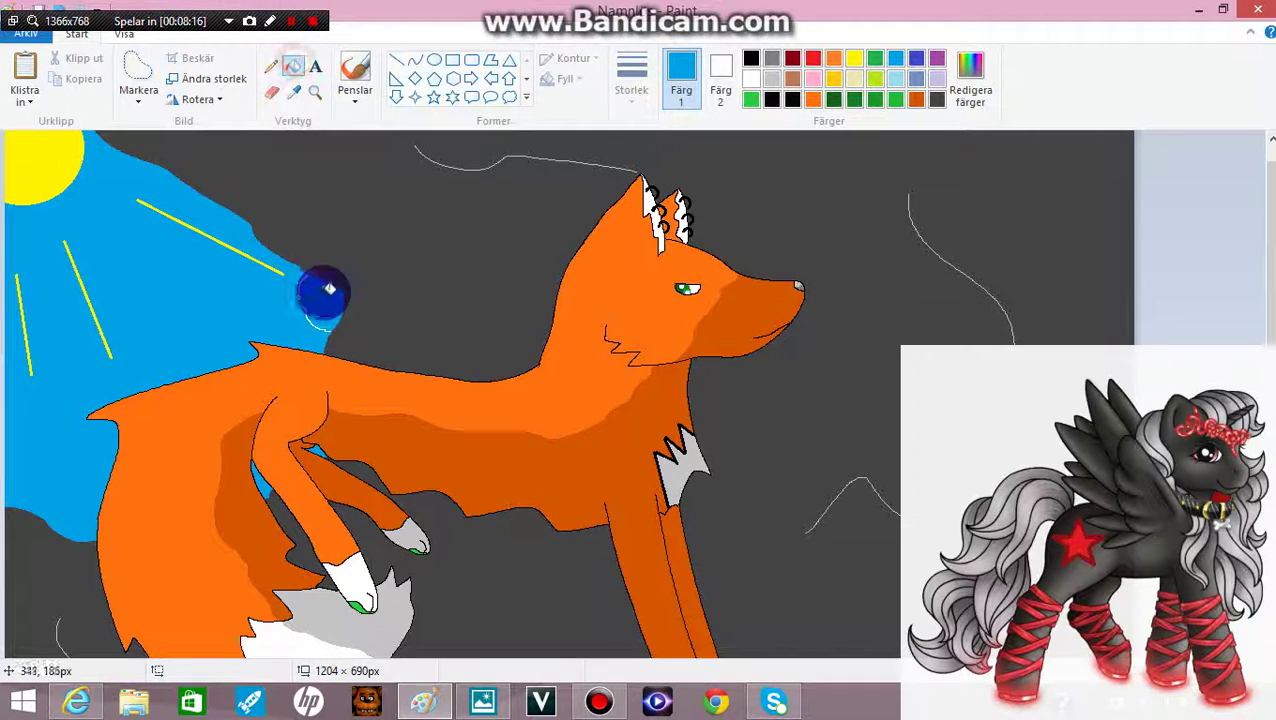
pyautogui.hotkey('ctrl', 'z')
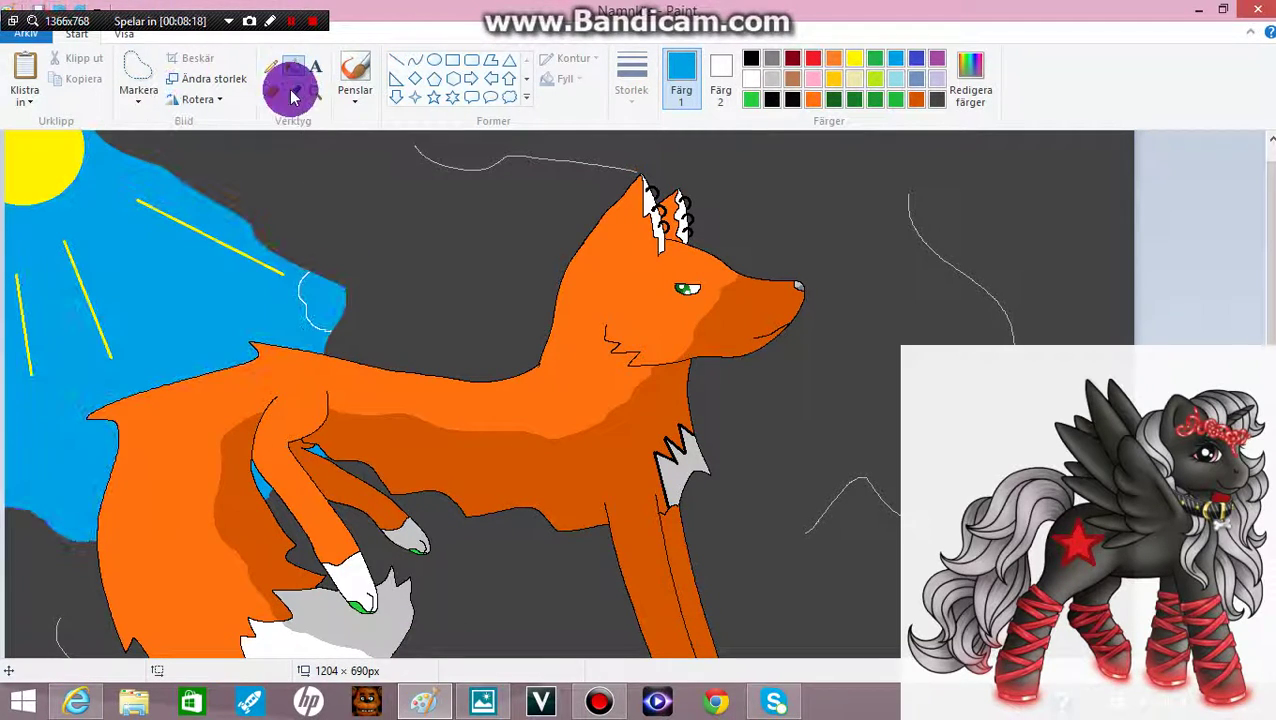
# Close the cloud outline against the dark background and fill the cloud with white
pyautogui.click(314, 91)
pyautogui.click(384, 336)
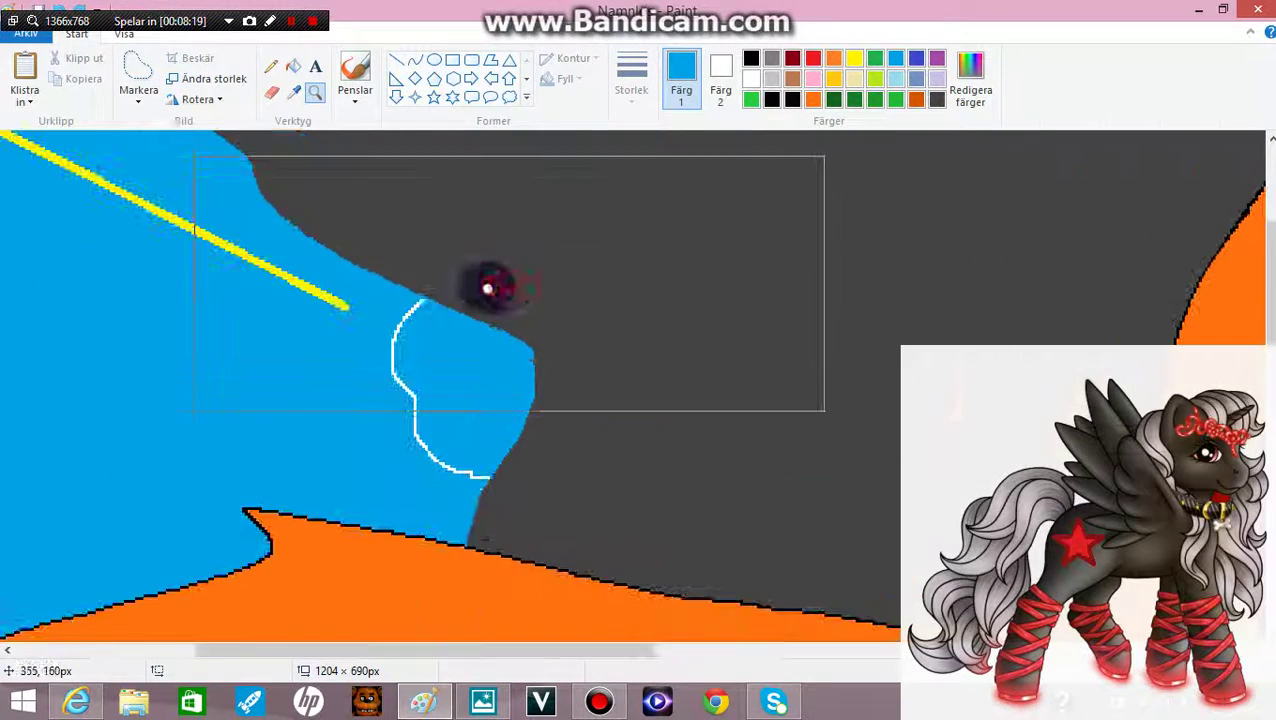
pyautogui.click(277, 73)
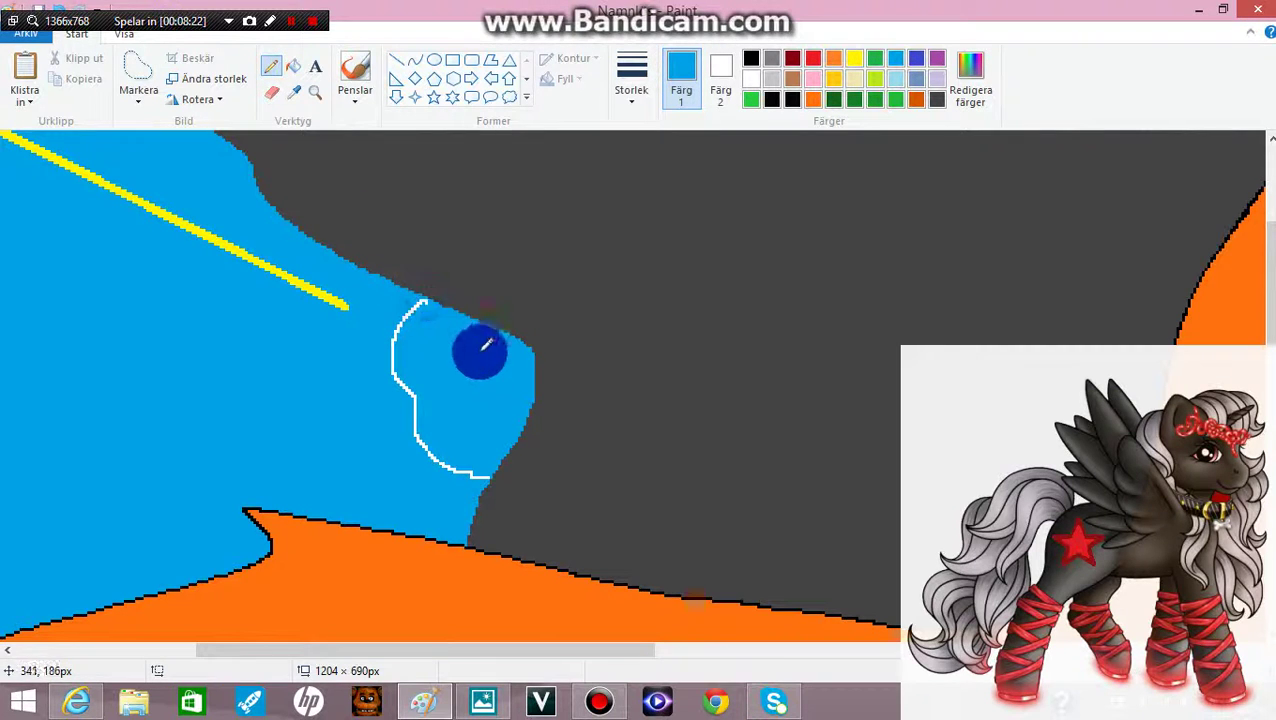
pyautogui.click(293, 65)
pyautogui.rightClick(440, 343)
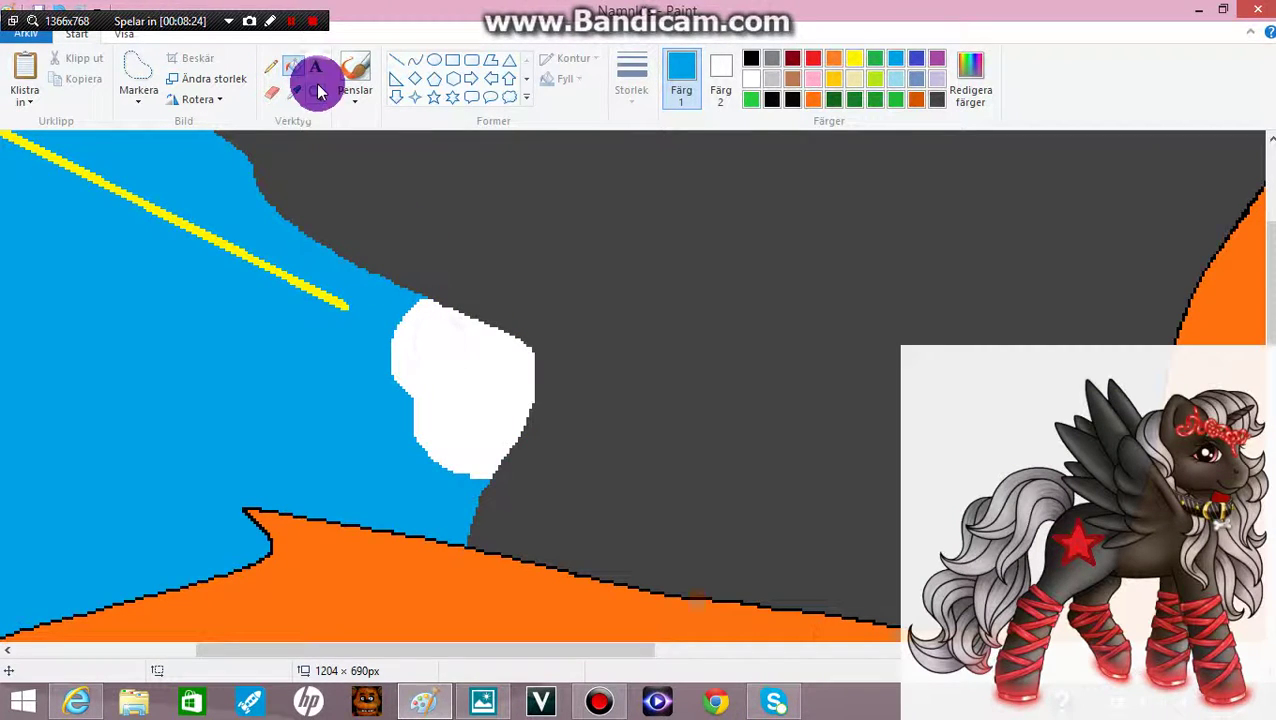
# Show the whole drawing, and minimize Paint to switch to the YouTube page in the browser
pyautogui.click(314, 89)
pyautogui.rightClick(380, 297)
pyautogui.rightClick(380, 300)
pyautogui.rightClick(403, 296)
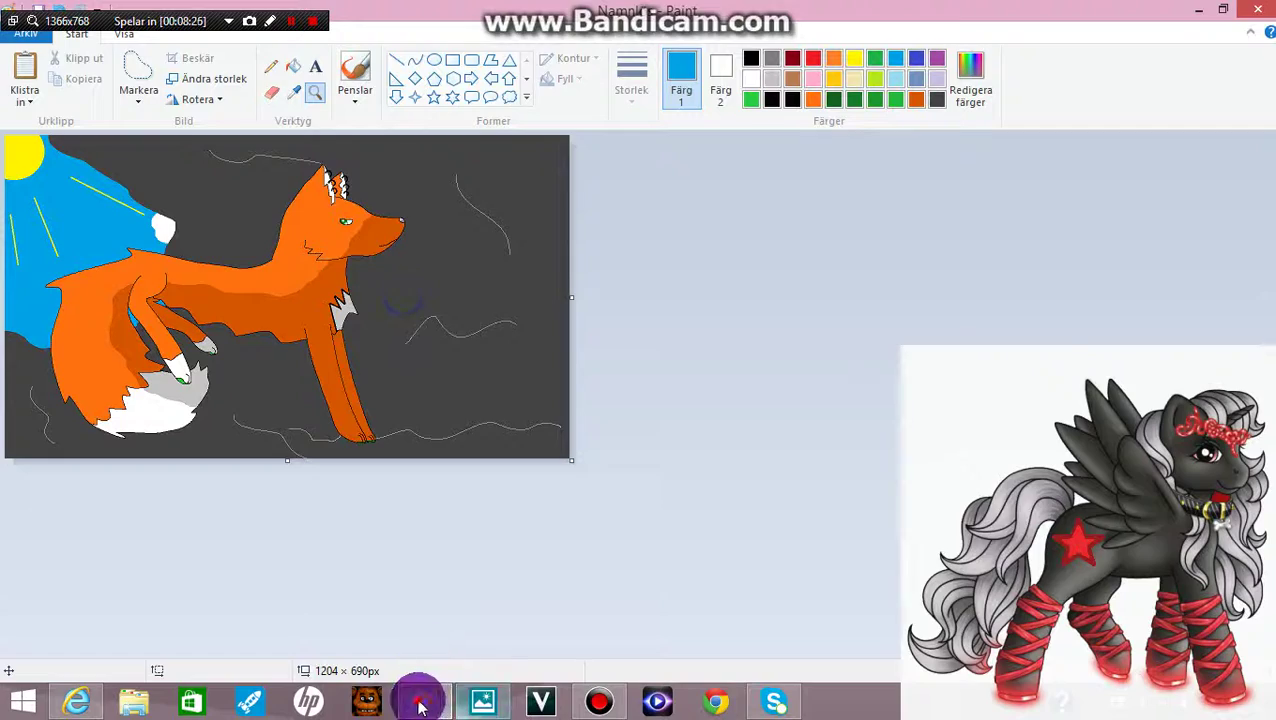
pyautogui.click(422, 700)
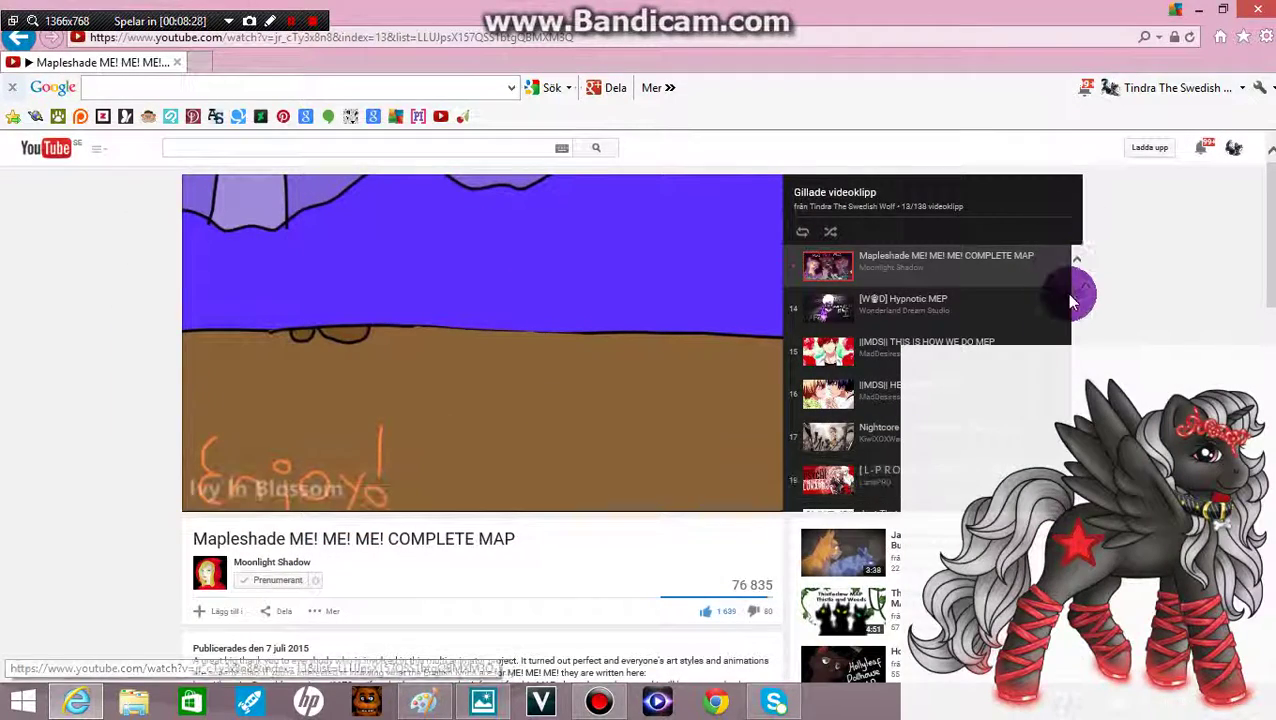
# Browse the liked-videos playlist, and open video number 125
pyautogui.moveTo(1076, 292); pyautogui.dragTo(1076, 500)
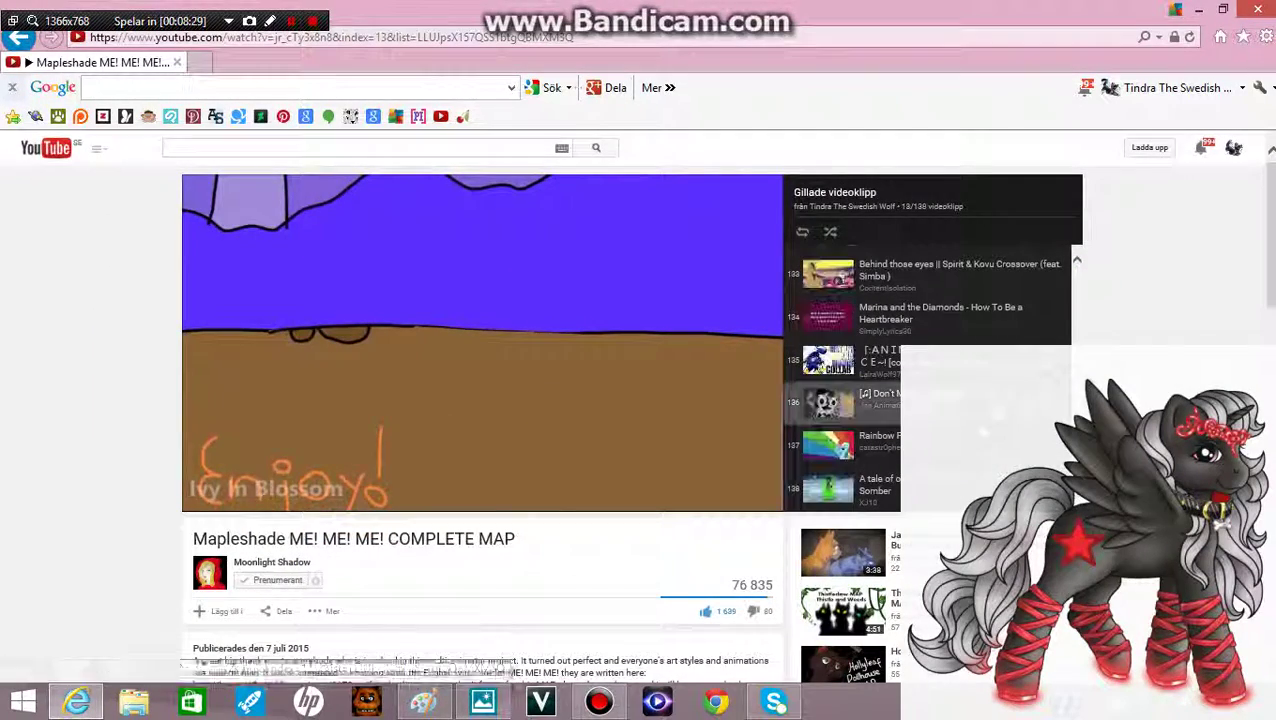
pyautogui.click(1078, 260)
pyautogui.click(1080, 260)
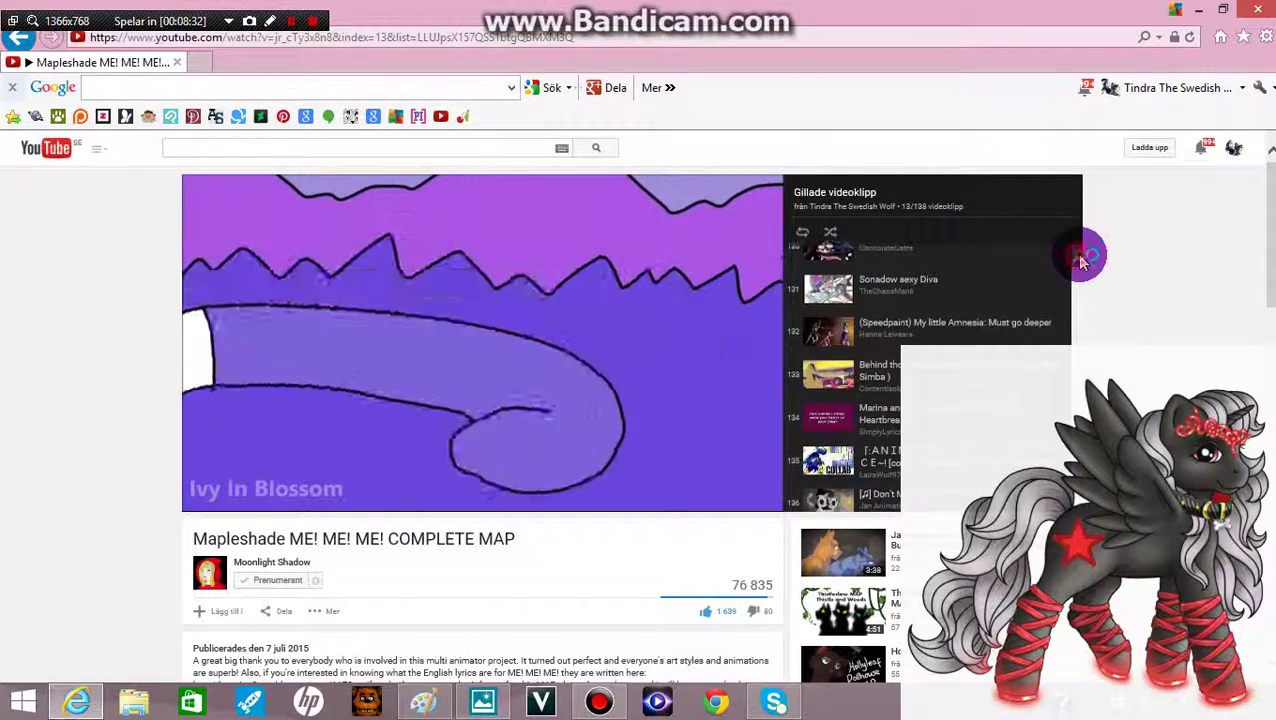
pyautogui.click(1080, 260)
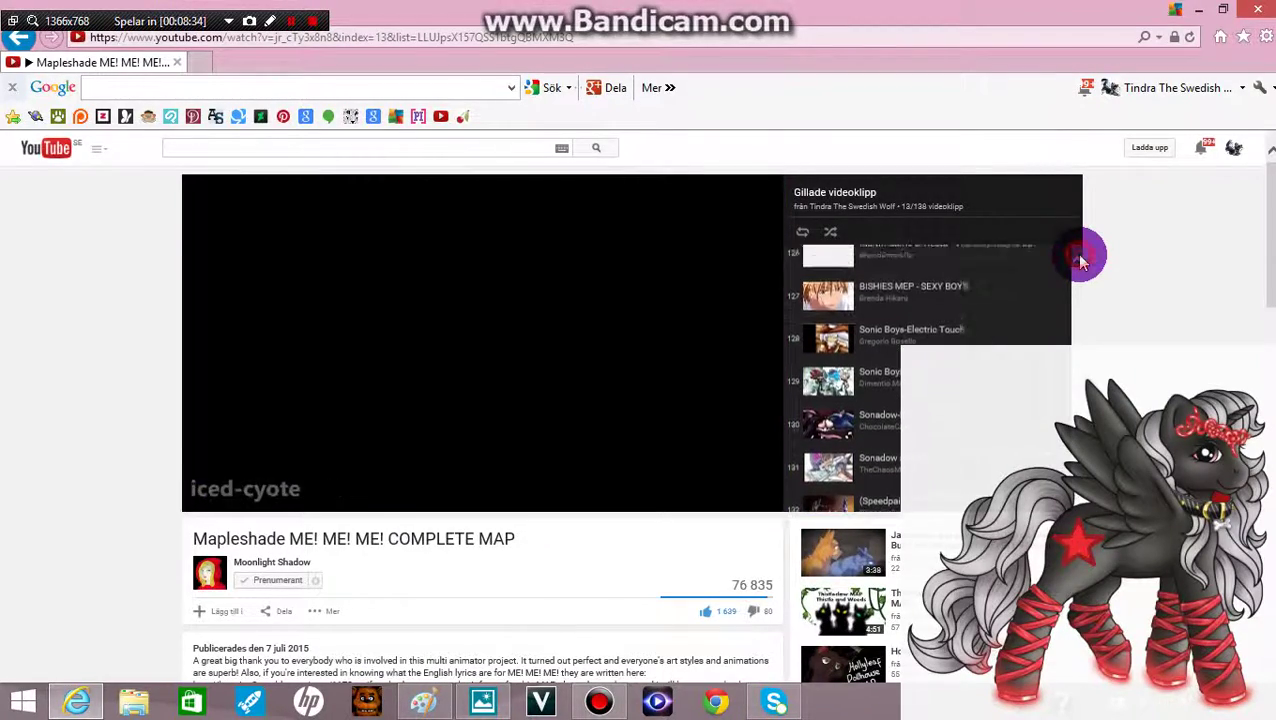
pyautogui.click(1080, 260)
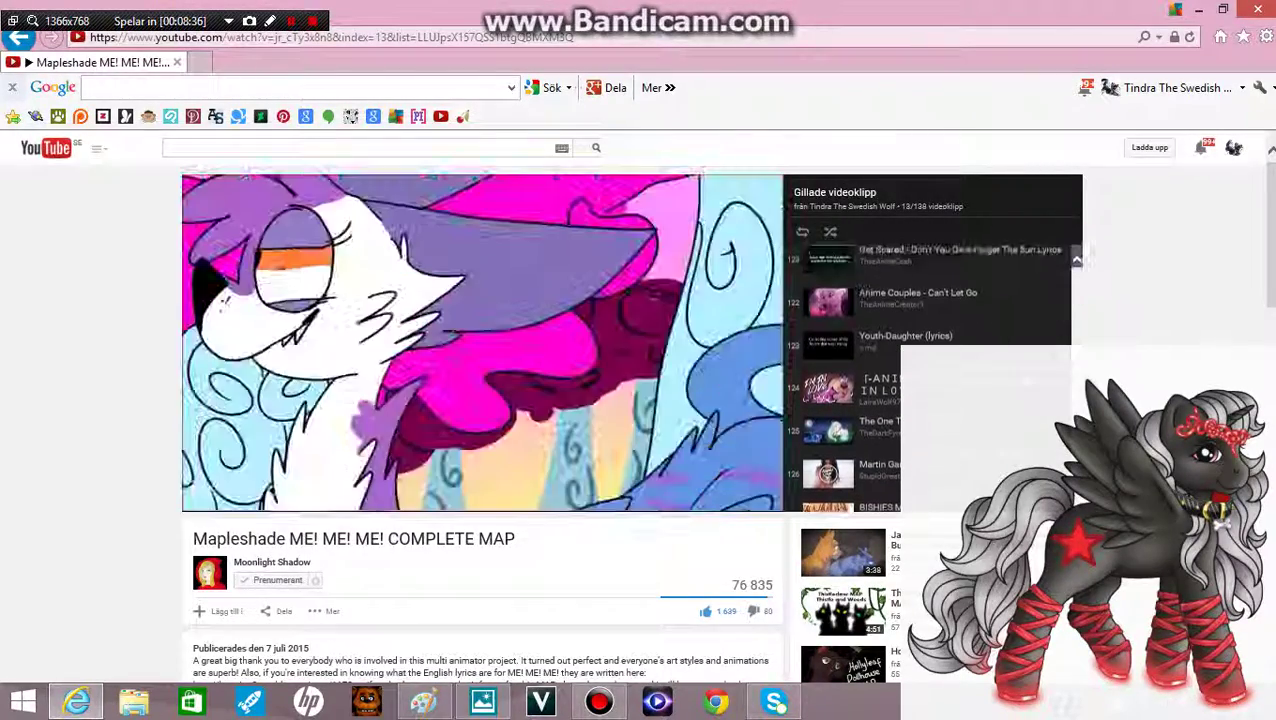
pyautogui.moveTo(1077, 463); pyautogui.dragTo(1077, 465)
pyautogui.click(950, 473)
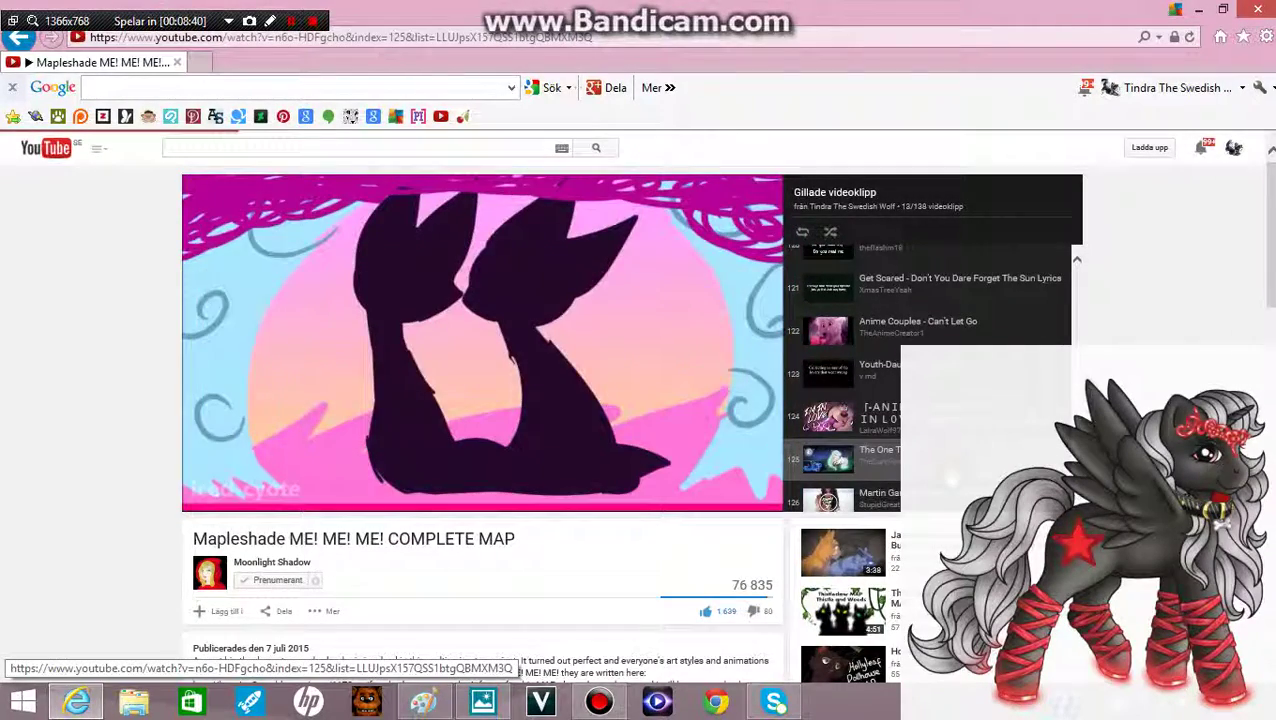
# Switch back to Paint, outline a cloud with the Pencil below the sun at the canvas edge, and fill it with white
pyautogui.click(427, 698)
pyautogui.click(48, 277)
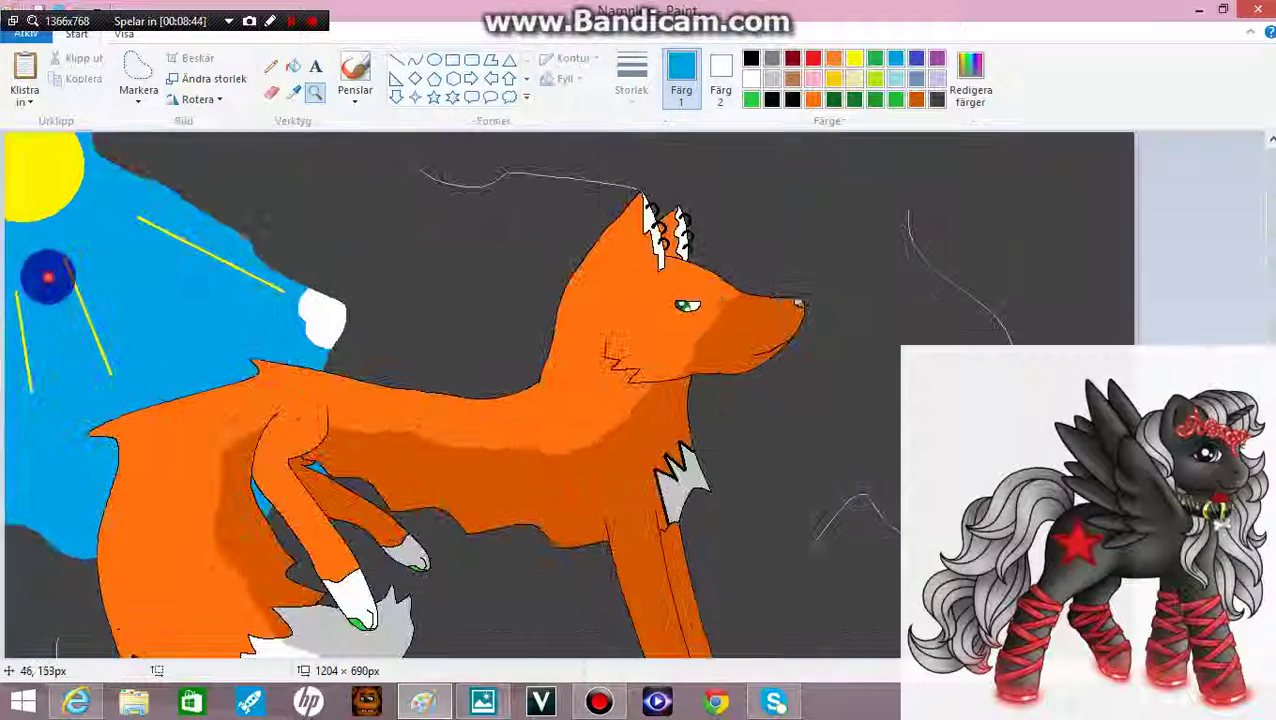
pyautogui.click(49, 276)
pyautogui.click(270, 66)
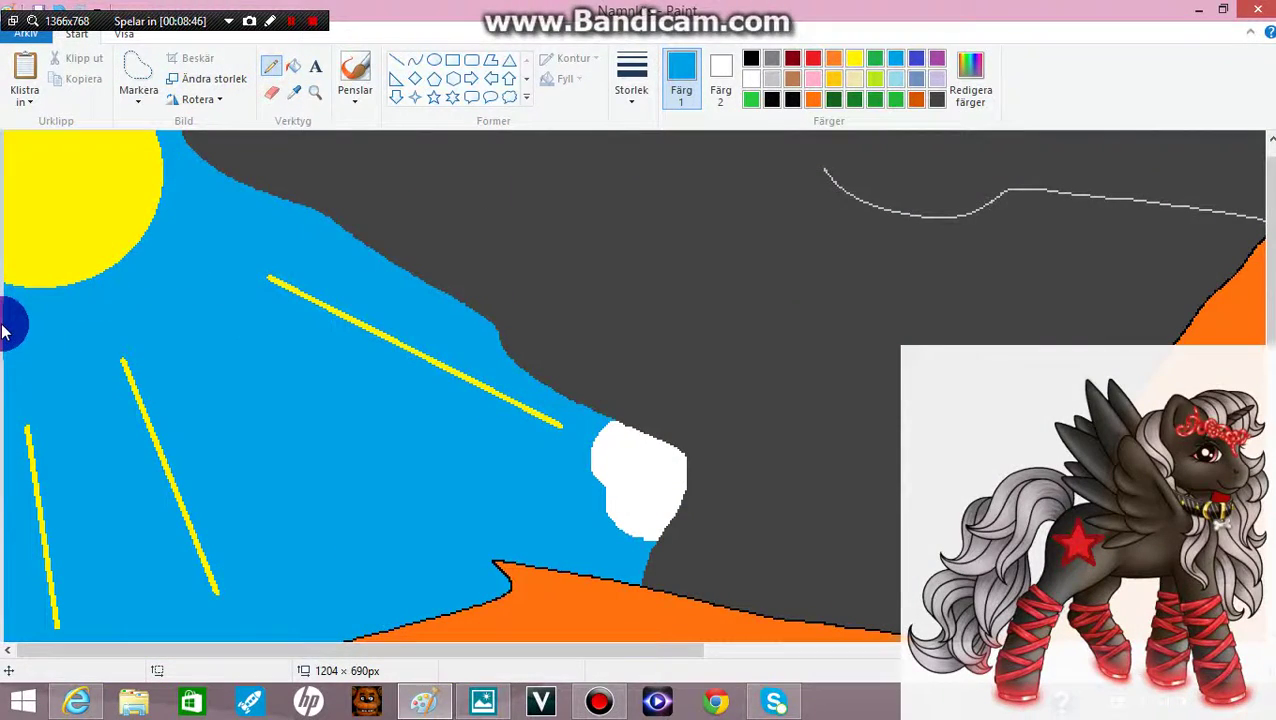
pyautogui.moveTo(30, 316)
pyautogui.mouseDown()
pyautogui.moveTo(75, 341)
pyautogui.moveTo(102, 370)
pyautogui.mouseUp()
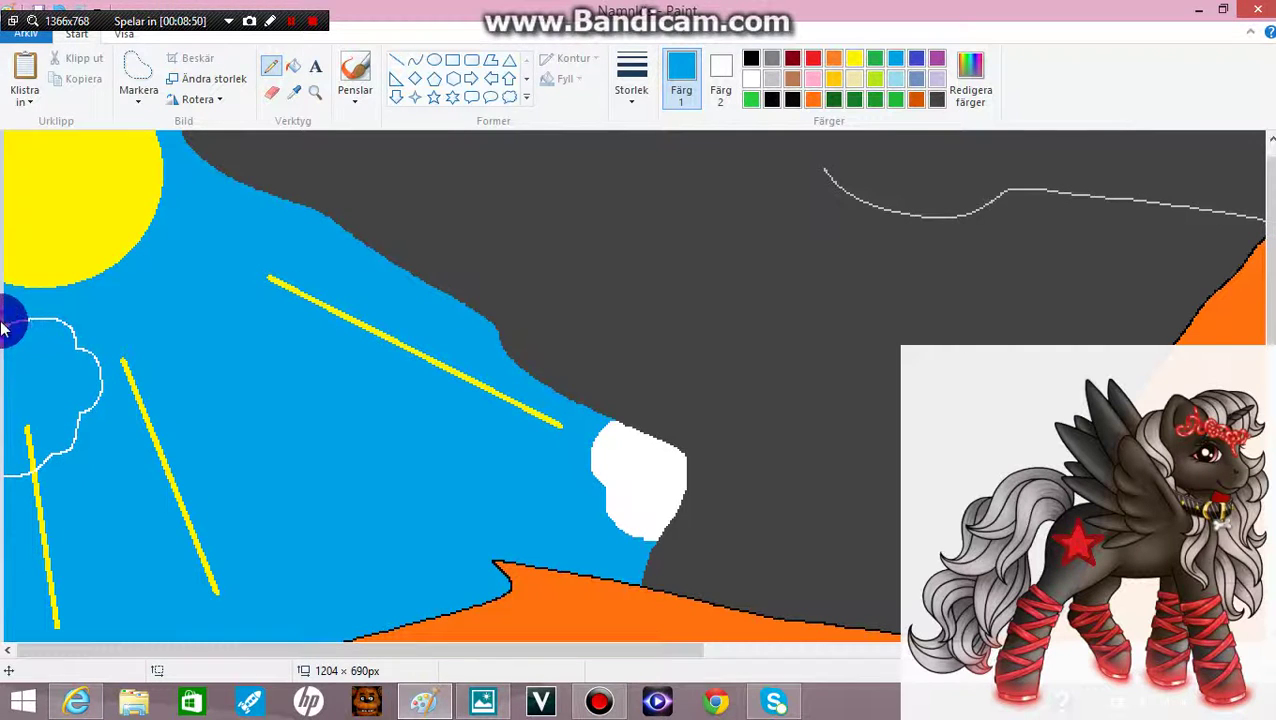
pyautogui.click(283, 58)
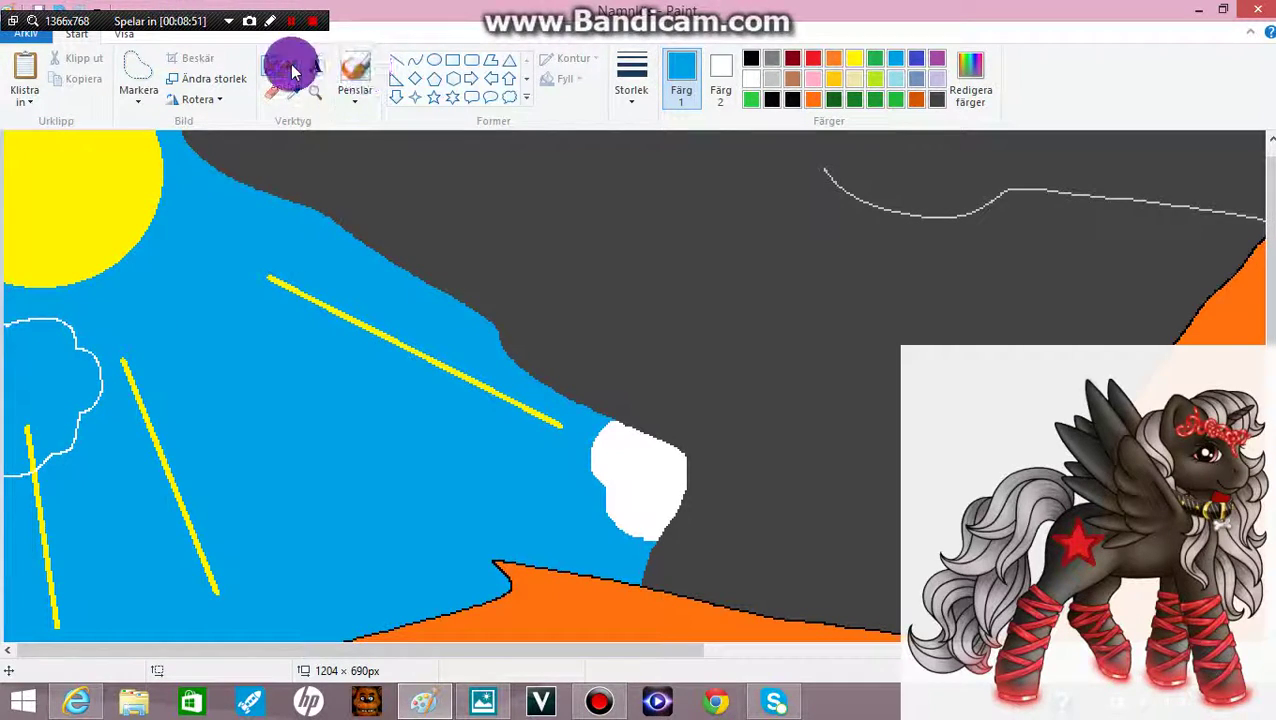
pyautogui.rightClick(22, 364)
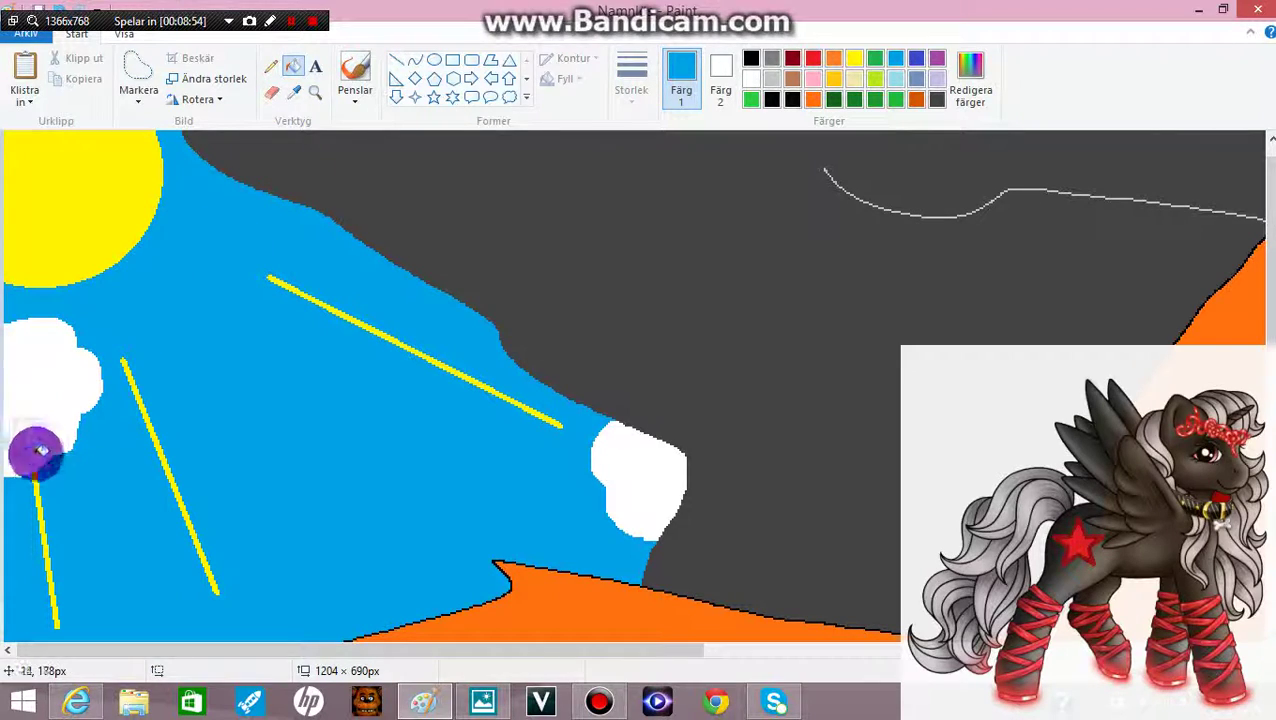
# Draw a jagged green grass line with the Pencil across the lower sky, from the canvas edge to the fox's tail
pyautogui.click(315, 91)
pyautogui.rightClick(302, 296)
pyautogui.rightClick(285, 338)
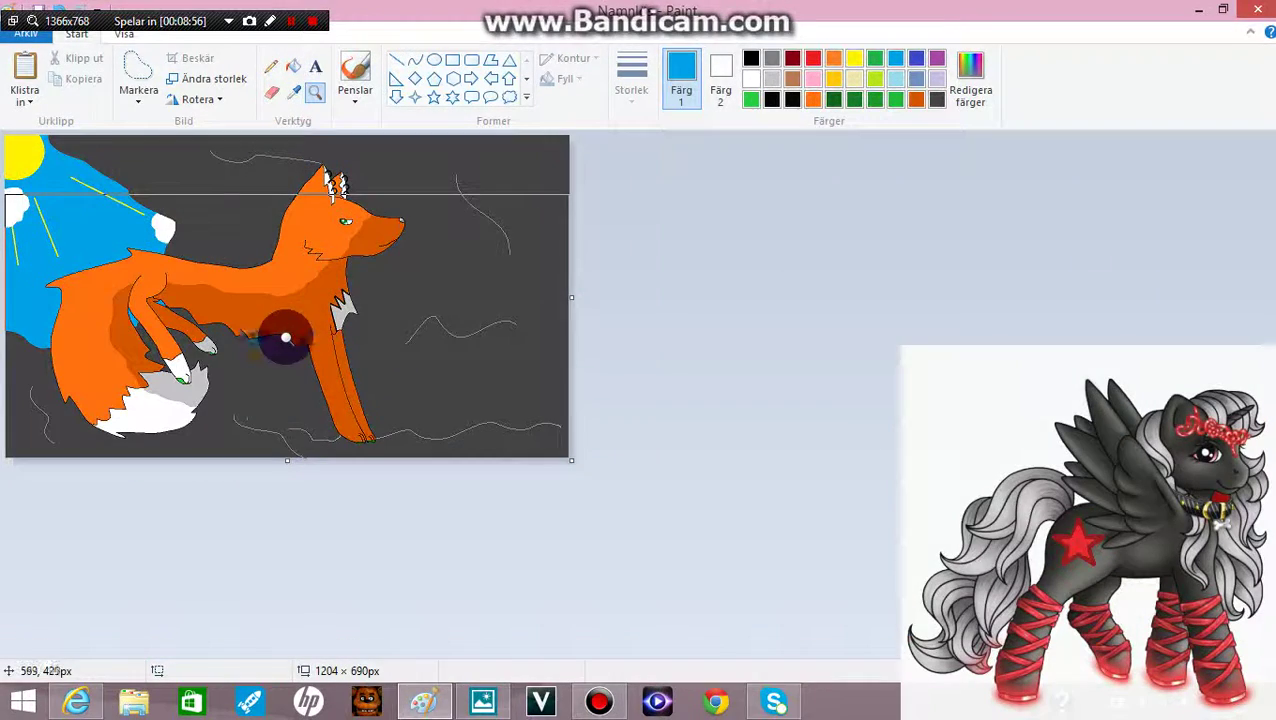
pyautogui.click(60, 380)
pyautogui.click(54, 382)
pyautogui.click(14, 402)
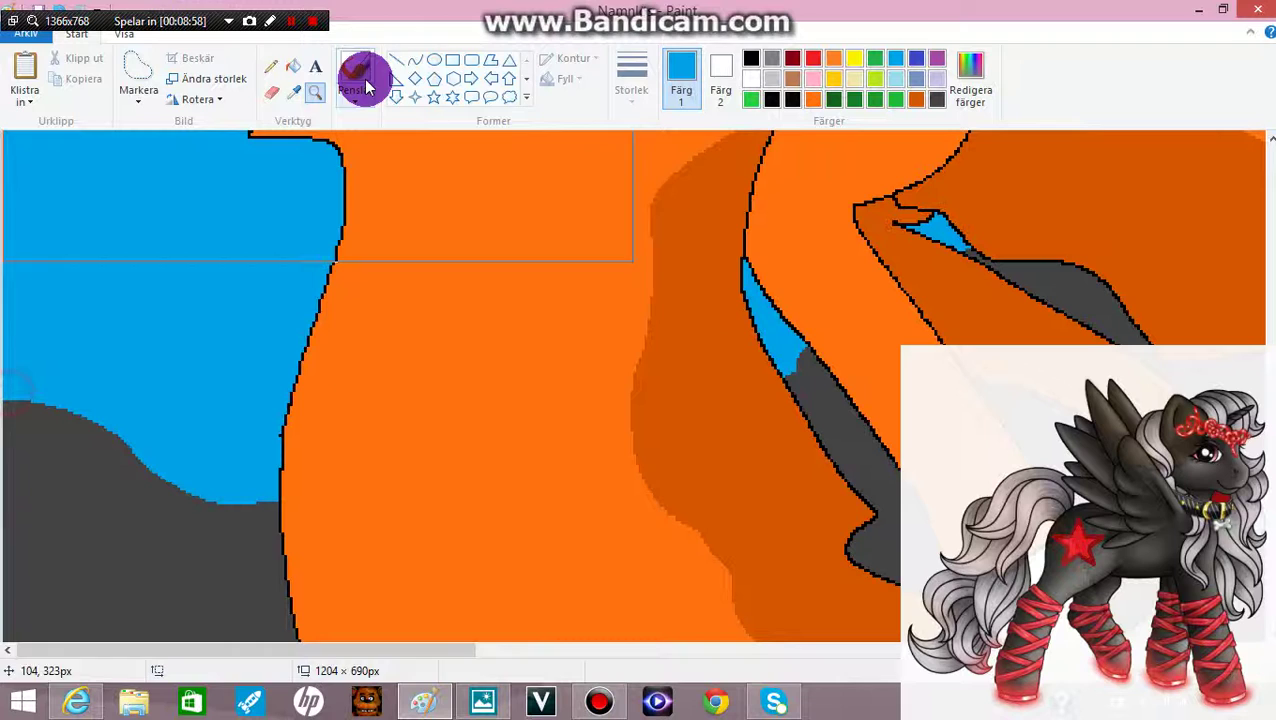
pyautogui.click(271, 68)
pyautogui.click(877, 98)
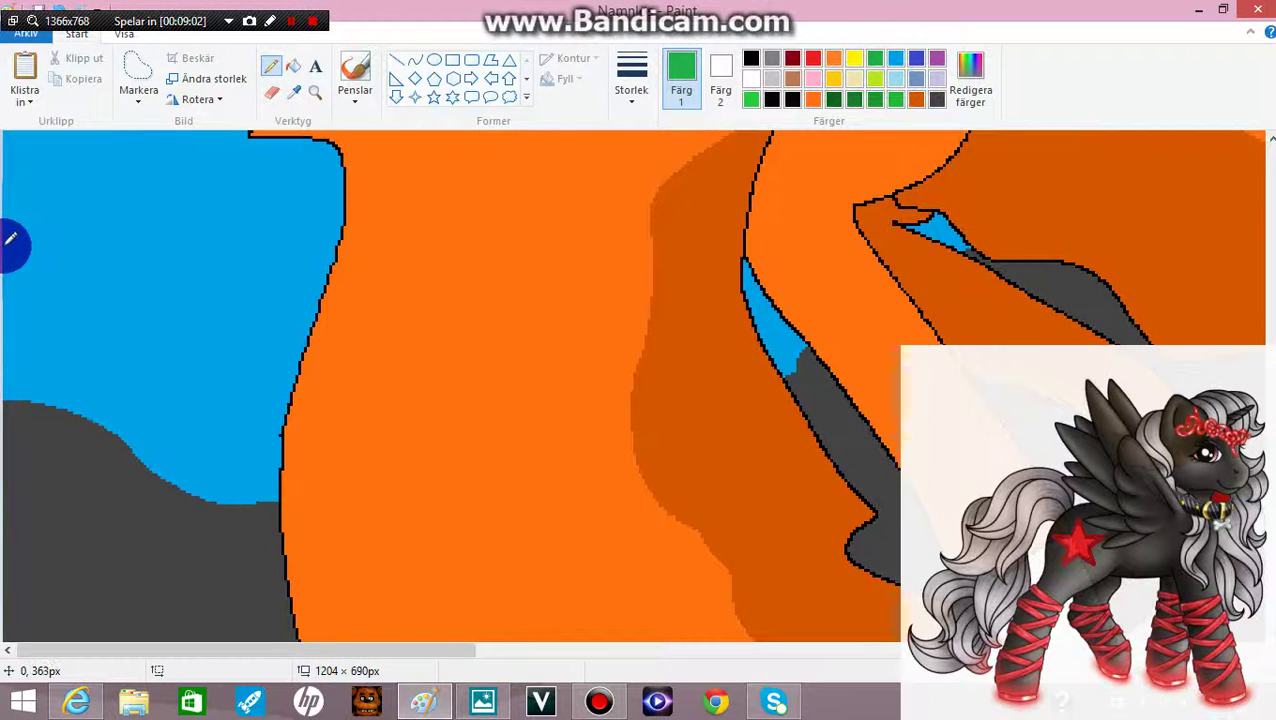
pyautogui.moveTo(84, 231)
pyautogui.mouseDown()
pyautogui.moveTo(216, 176)
pyautogui.moveTo(340, 216)
pyautogui.mouseUp()
pyautogui.click(61, 10)
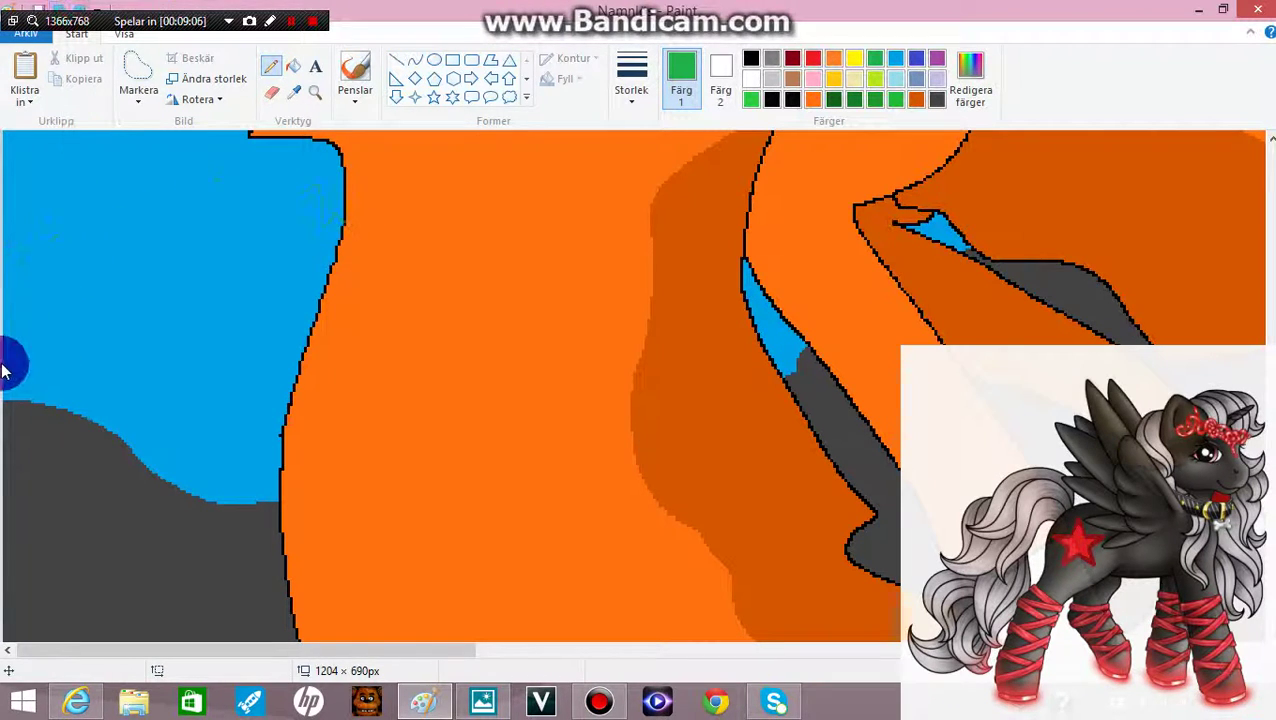
pyautogui.moveTo(12, 368)
pyautogui.mouseDown()
pyautogui.moveTo(46, 353)
pyautogui.moveTo(300, 332)
pyautogui.mouseUp()
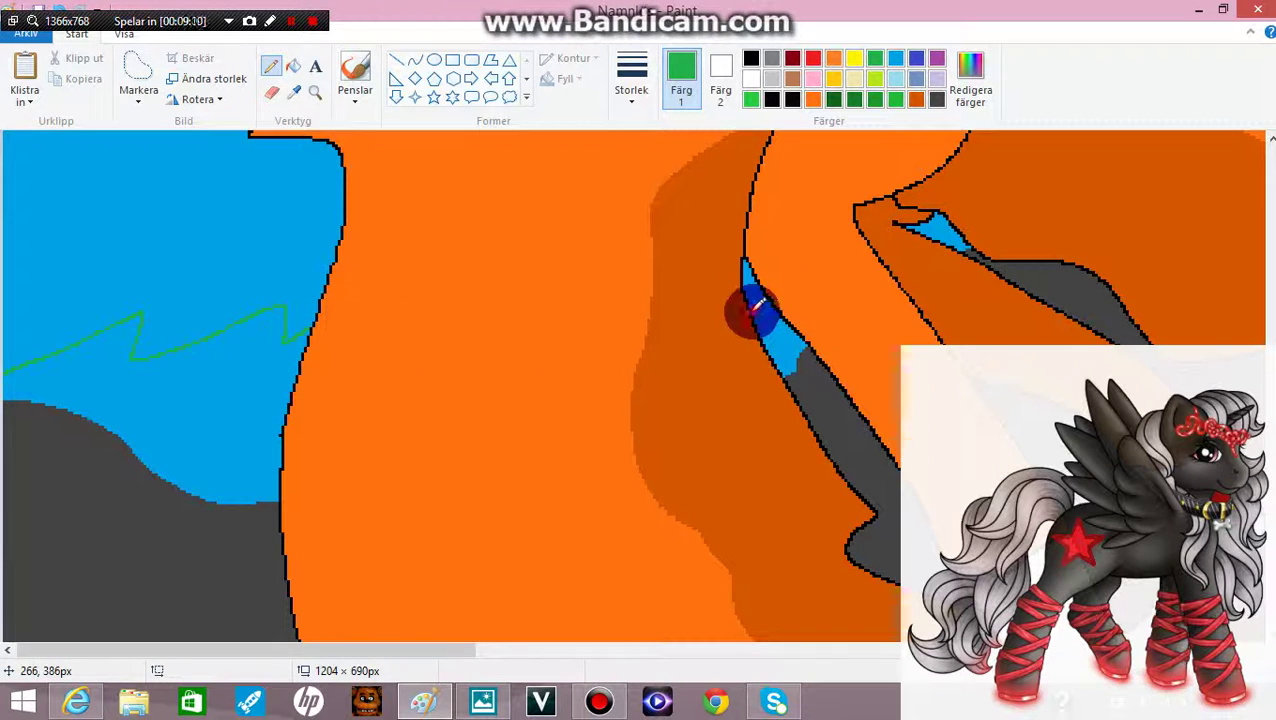
# Fill the sky below the grass line and the blue gaps around the fox's hind legs with green
pyautogui.click(292, 66)
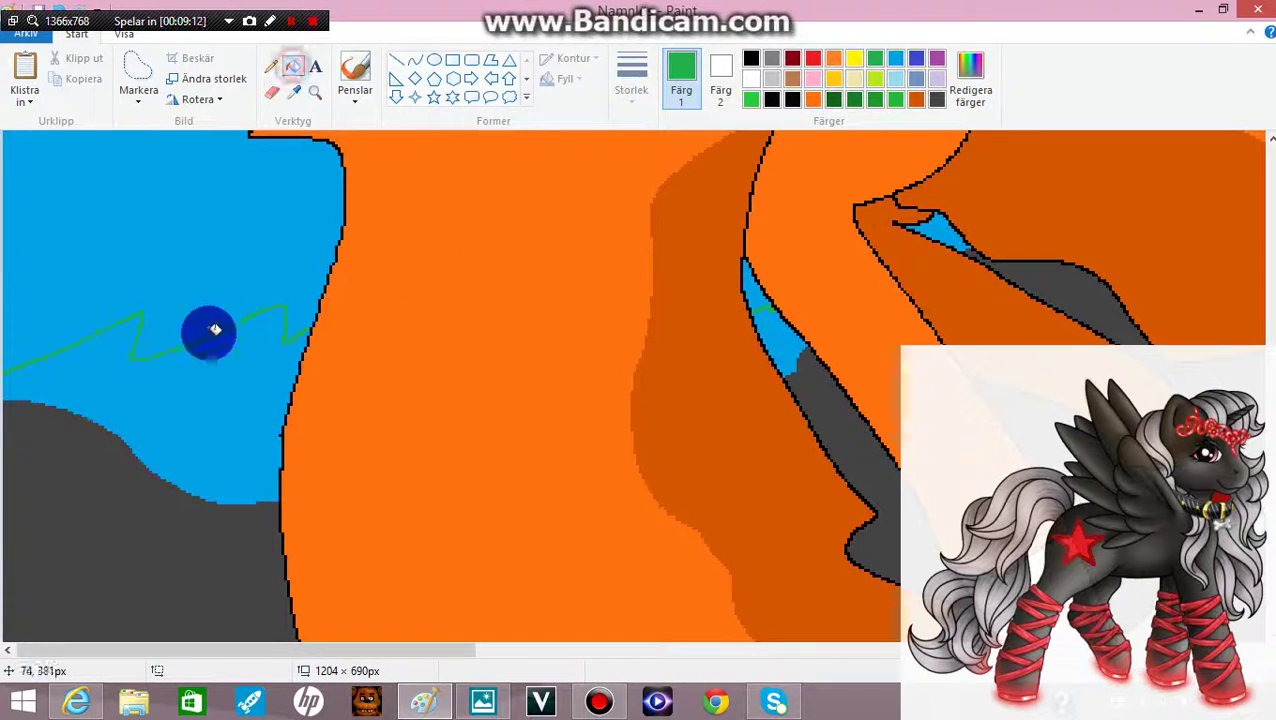
pyautogui.click(289, 384)
pyautogui.click(785, 345)
pyautogui.click(947, 226)
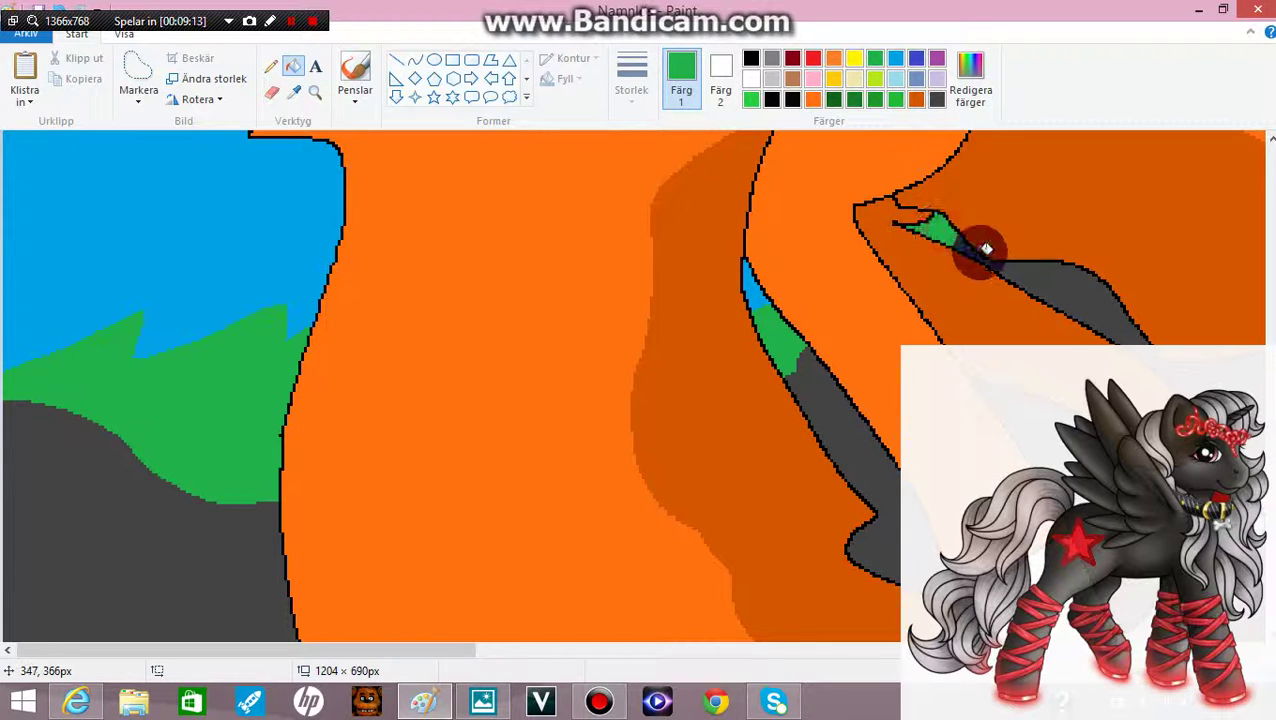
# Undo the green fill in the small gap under the belly, divide it with a green line, and fill only its lower part green
pyautogui.click(270, 66)
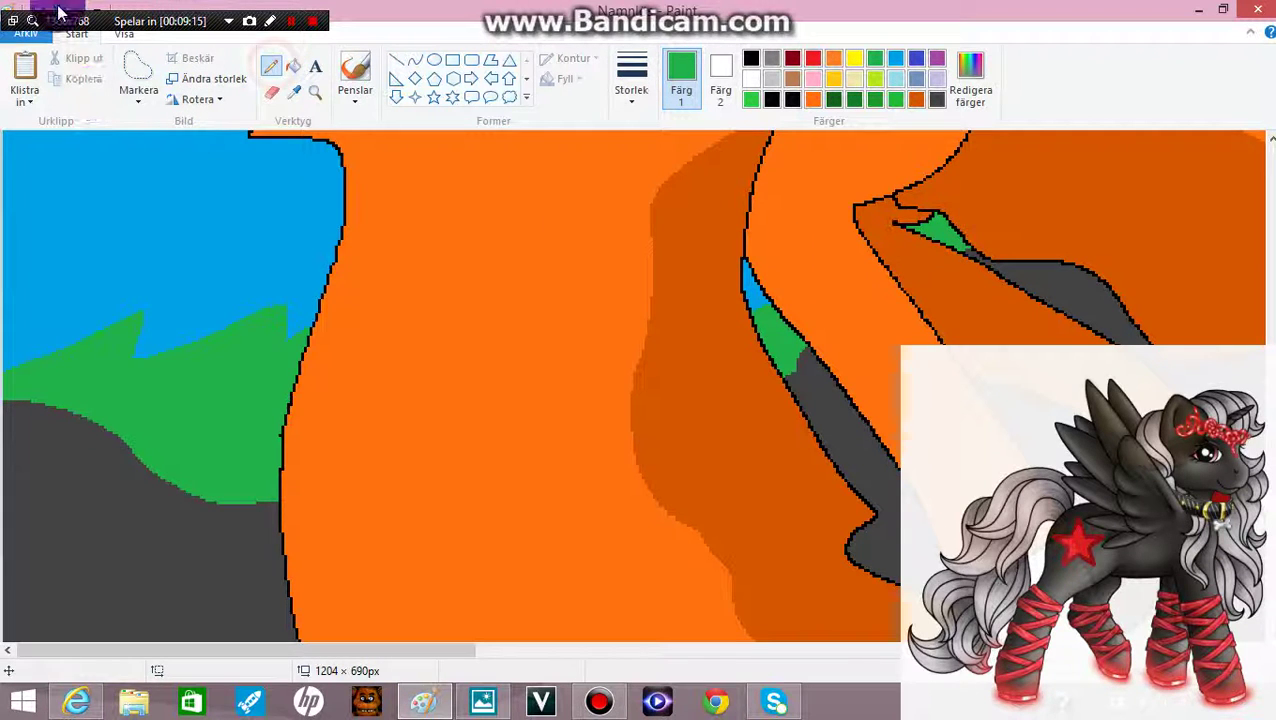
pyautogui.click(937, 236)
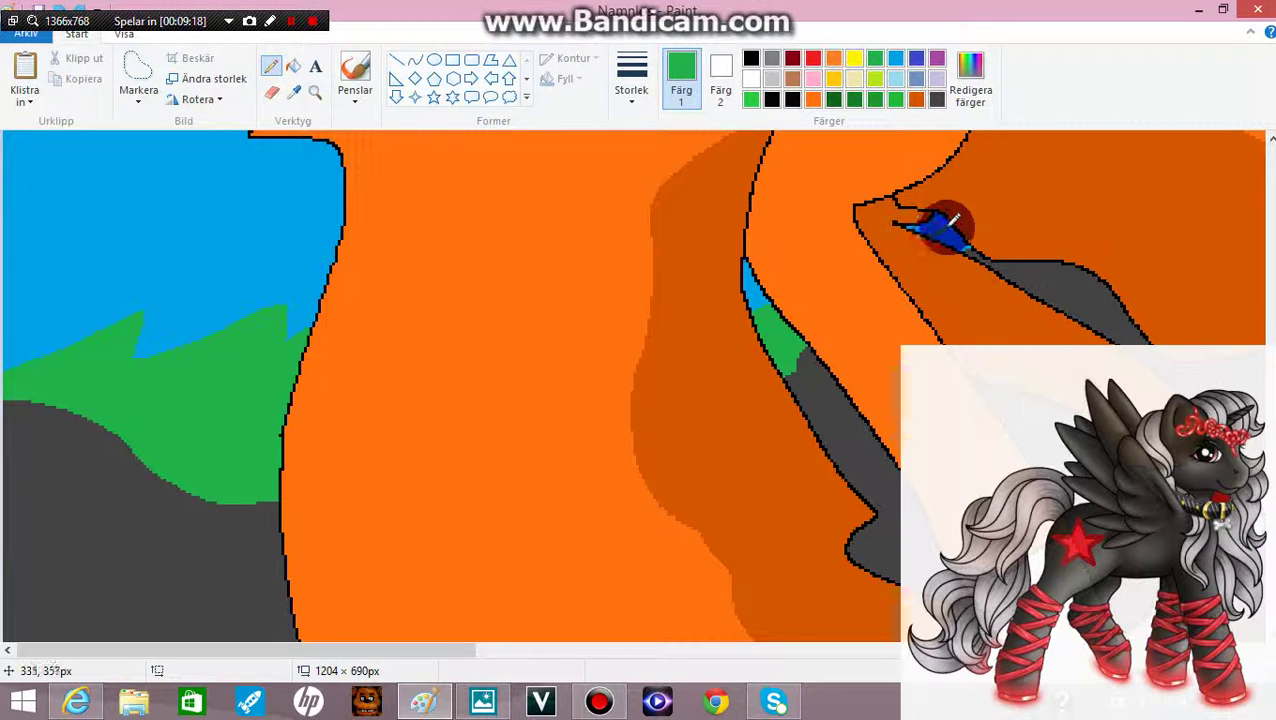
pyautogui.click(291, 65)
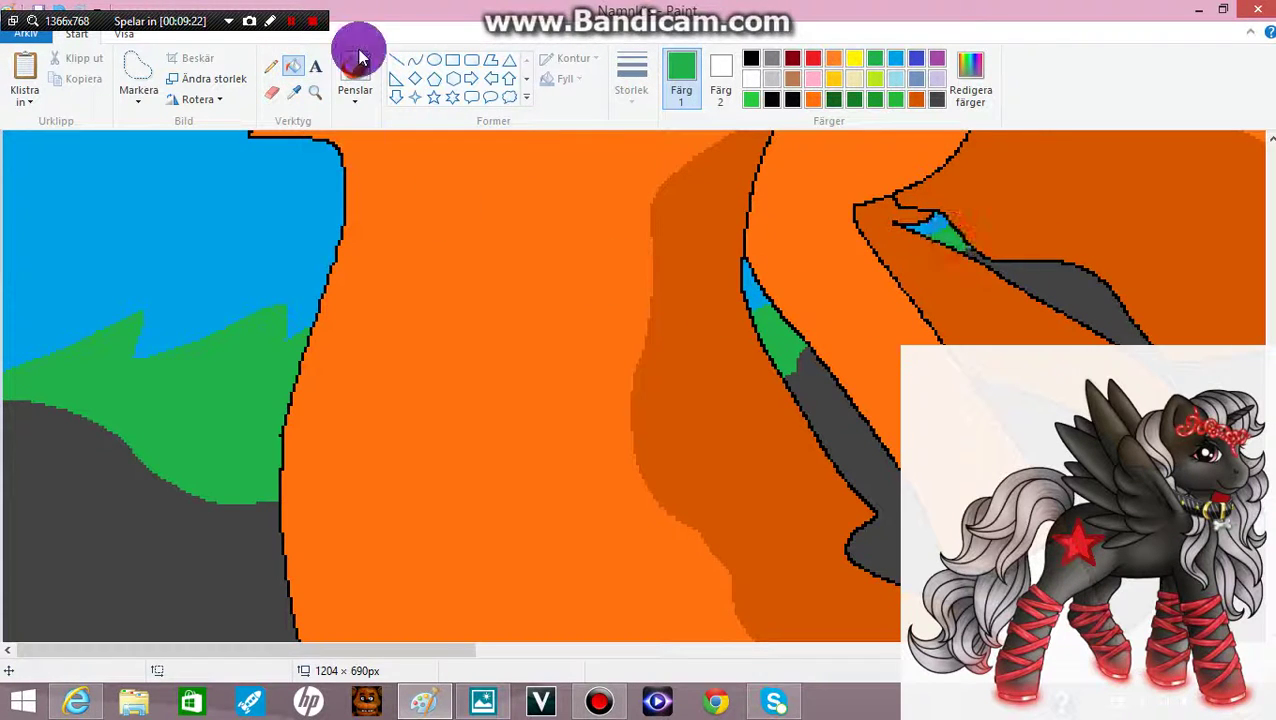
# Draw a second jagged grass outline above the first at the canvas edge, and fill it with green
pyautogui.click(272, 65)
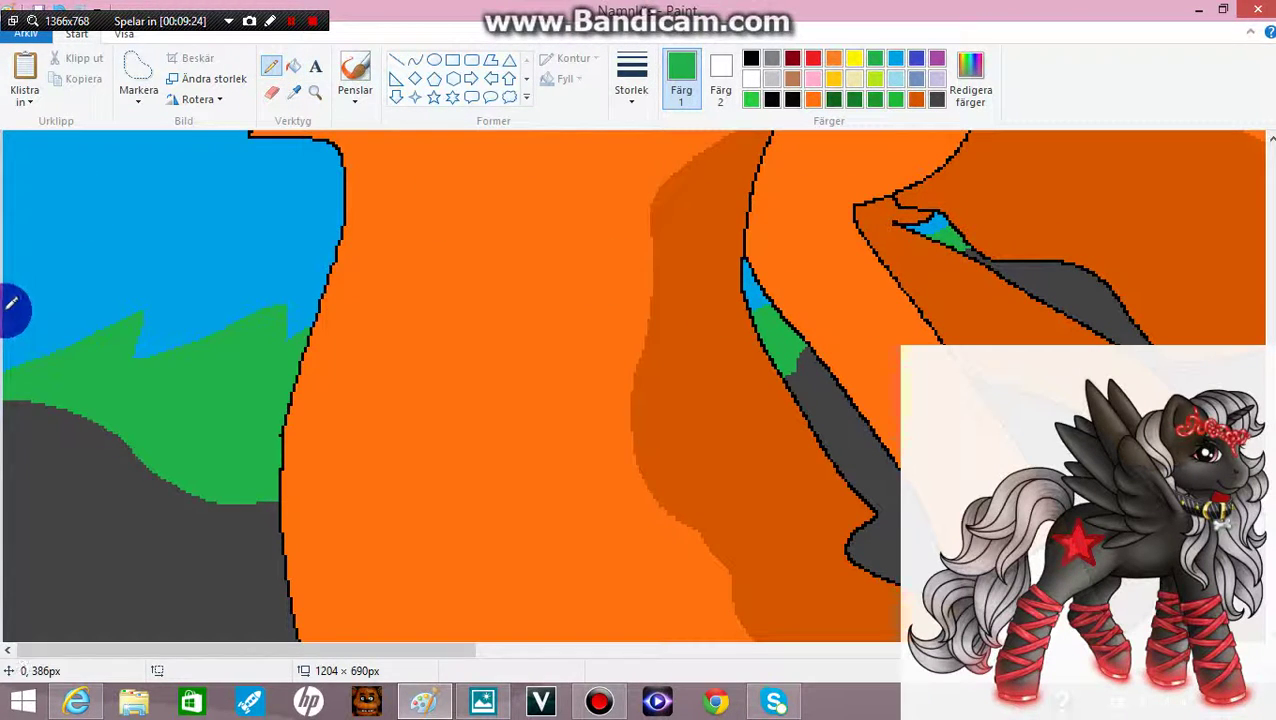
pyautogui.moveTo(84, 290); pyautogui.dragTo(120, 350)
pyautogui.click(293, 90)
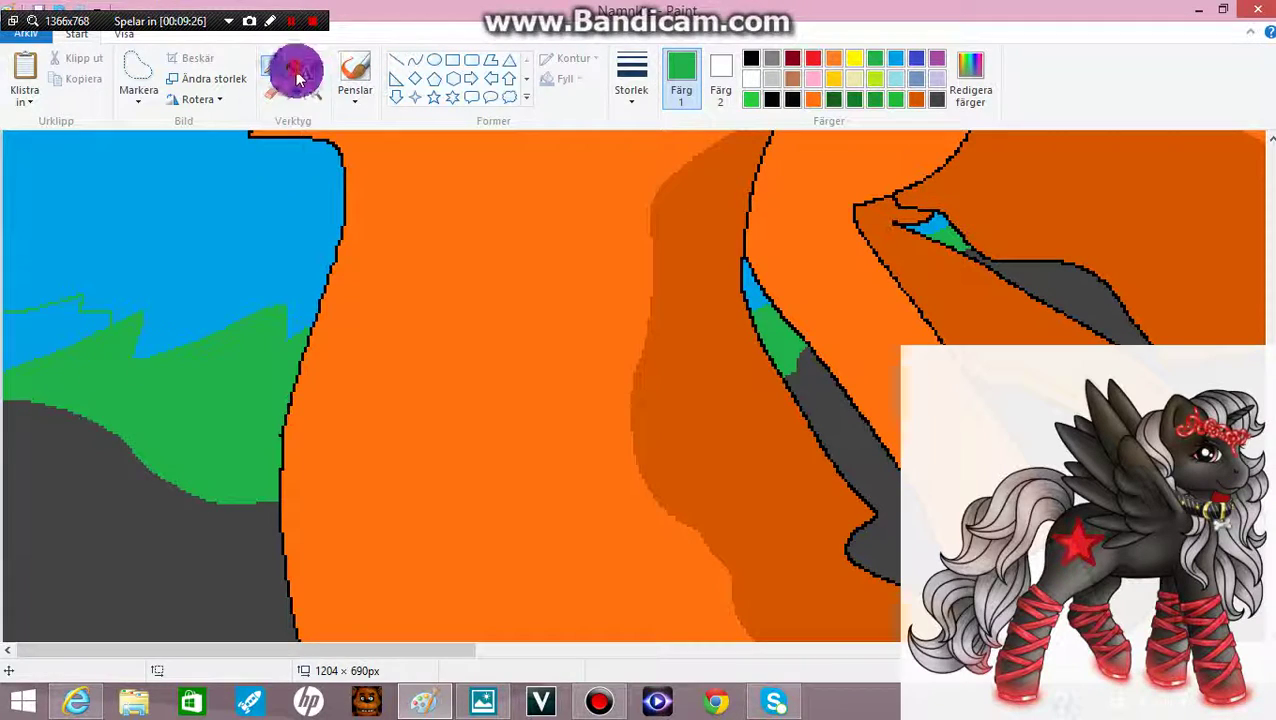
# Draw a dark gray Pencil line across the top of the sun, and fill the area above it with dark gray
pyautogui.click(314, 92)
pyautogui.rightClick(297, 272)
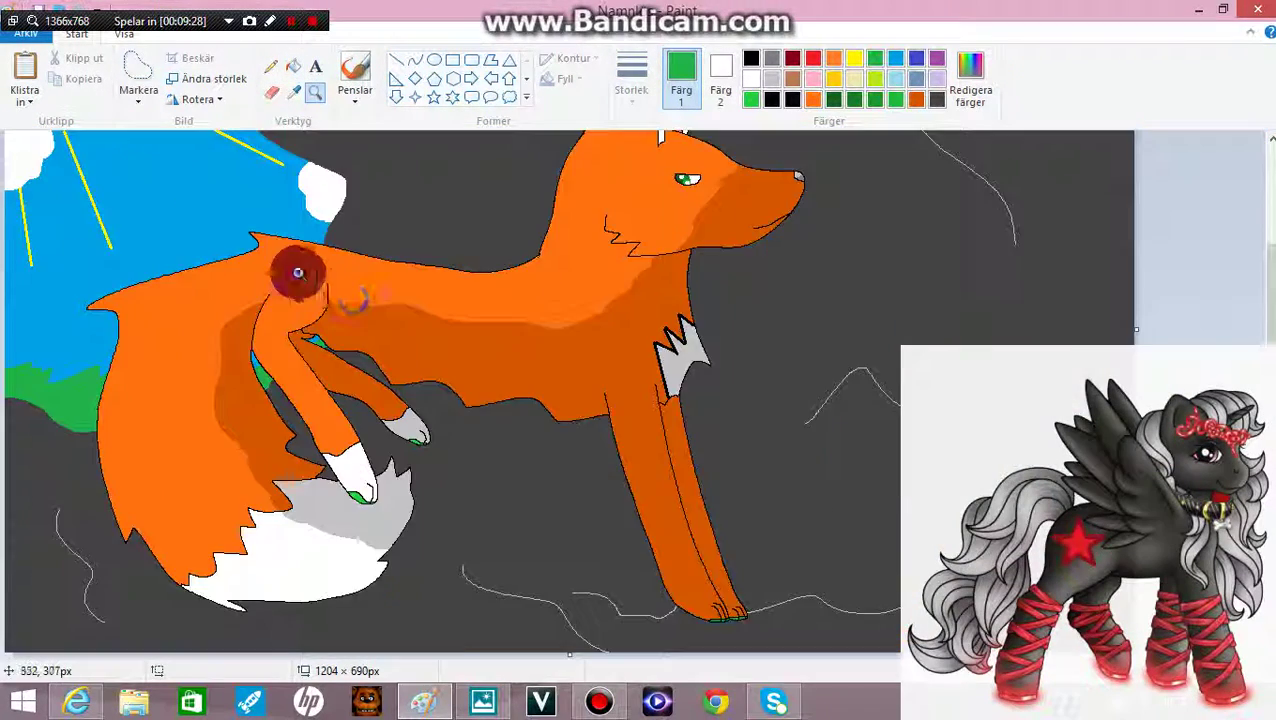
pyautogui.rightClick(336, 313)
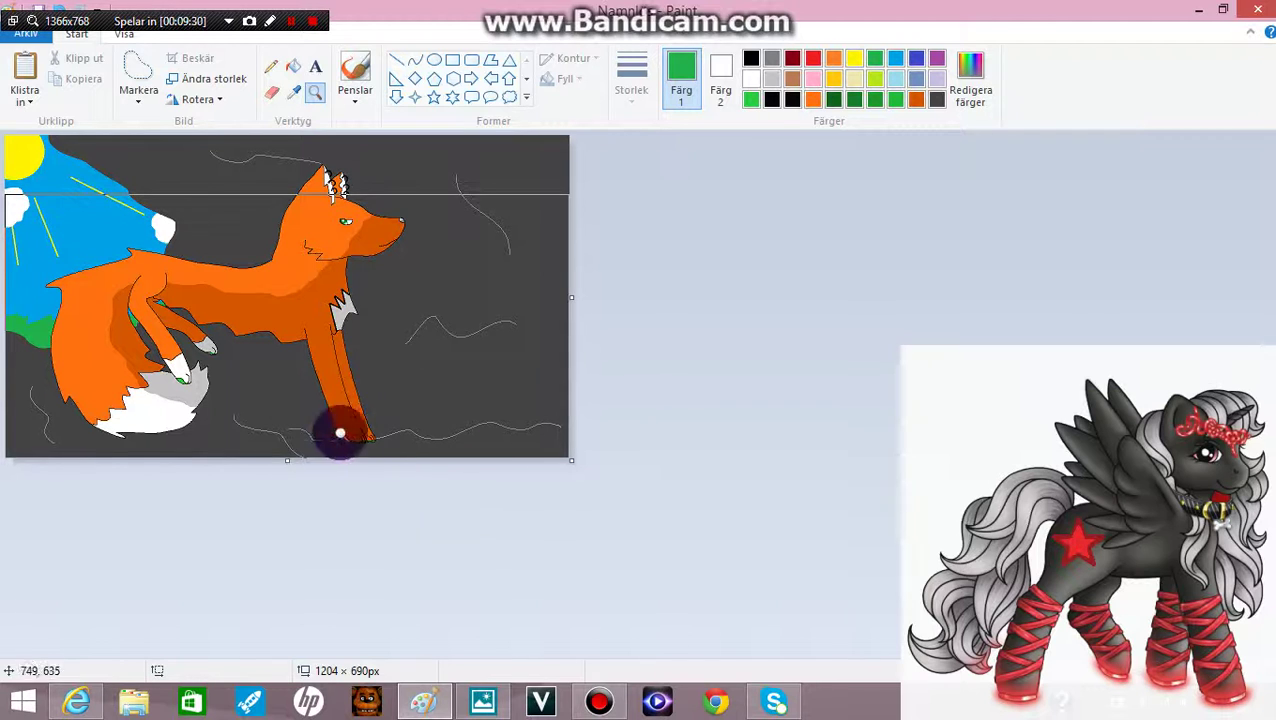
pyautogui.click(183, 212)
pyautogui.click(100, 228)
pyautogui.click(270, 66)
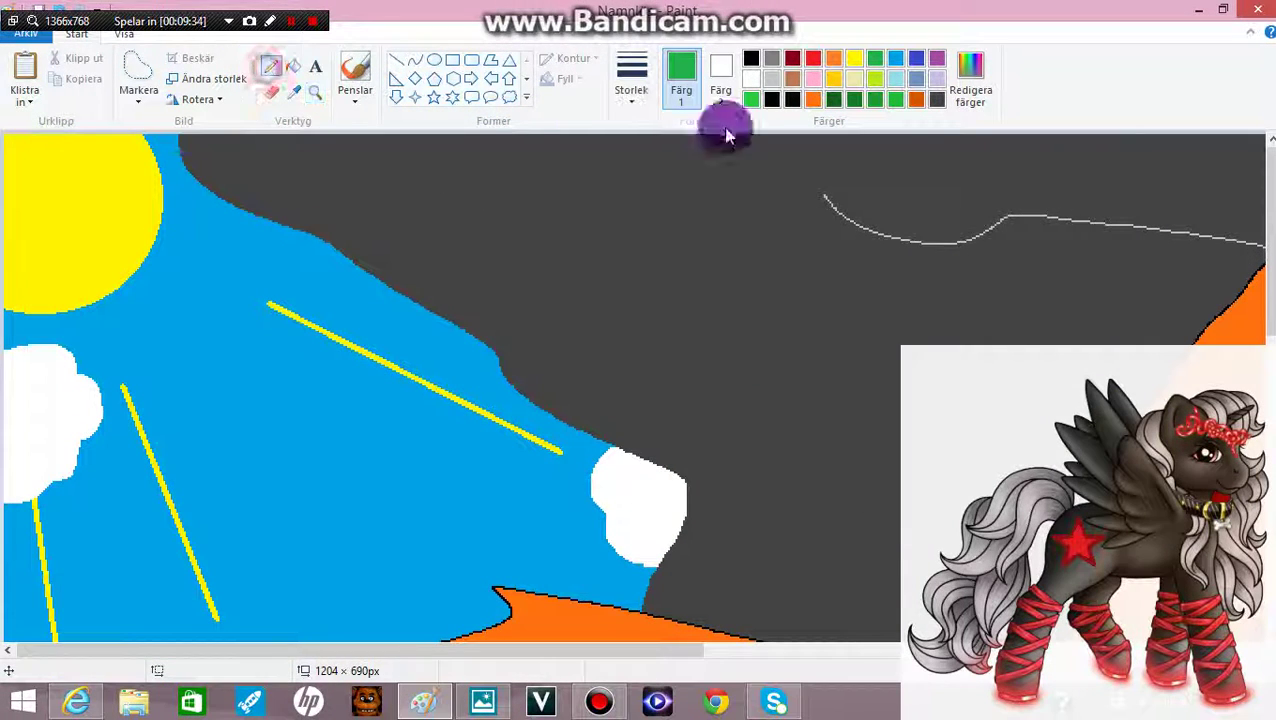
pyautogui.click(937, 99)
pyautogui.moveTo(185, 162); pyautogui.dragTo(3, 195)
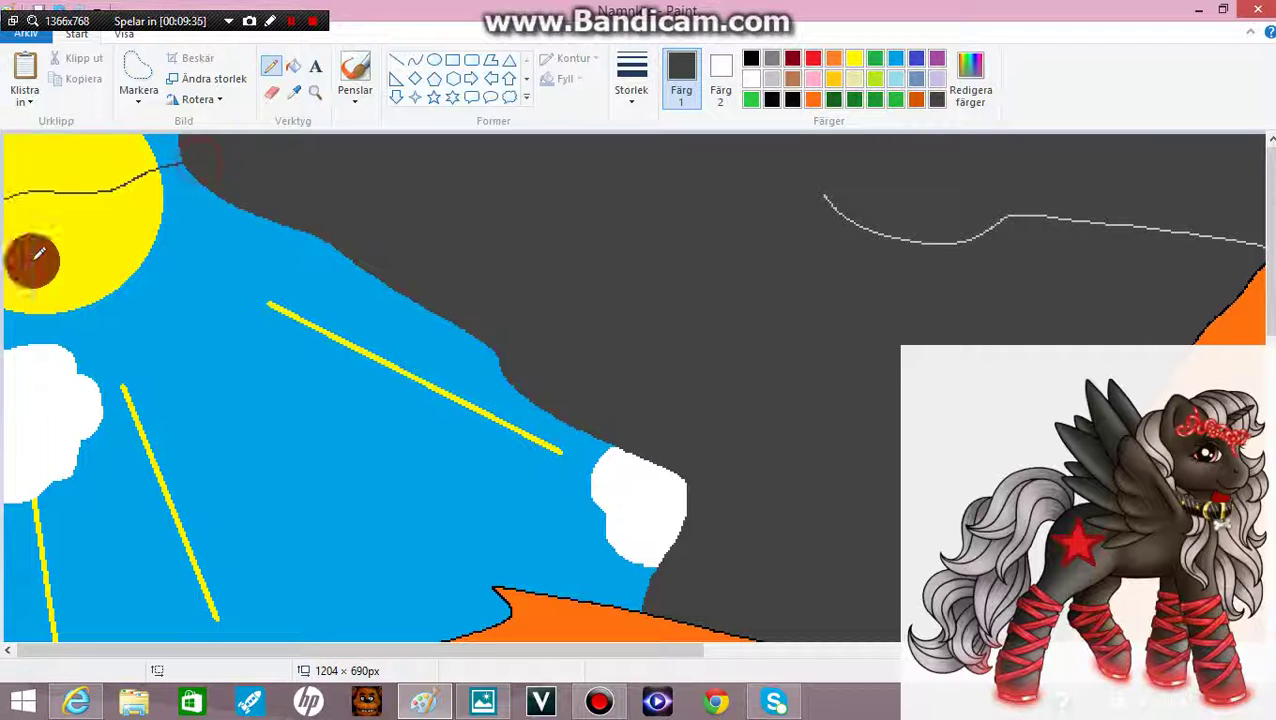
pyautogui.click(293, 66)
pyautogui.click(94, 171)
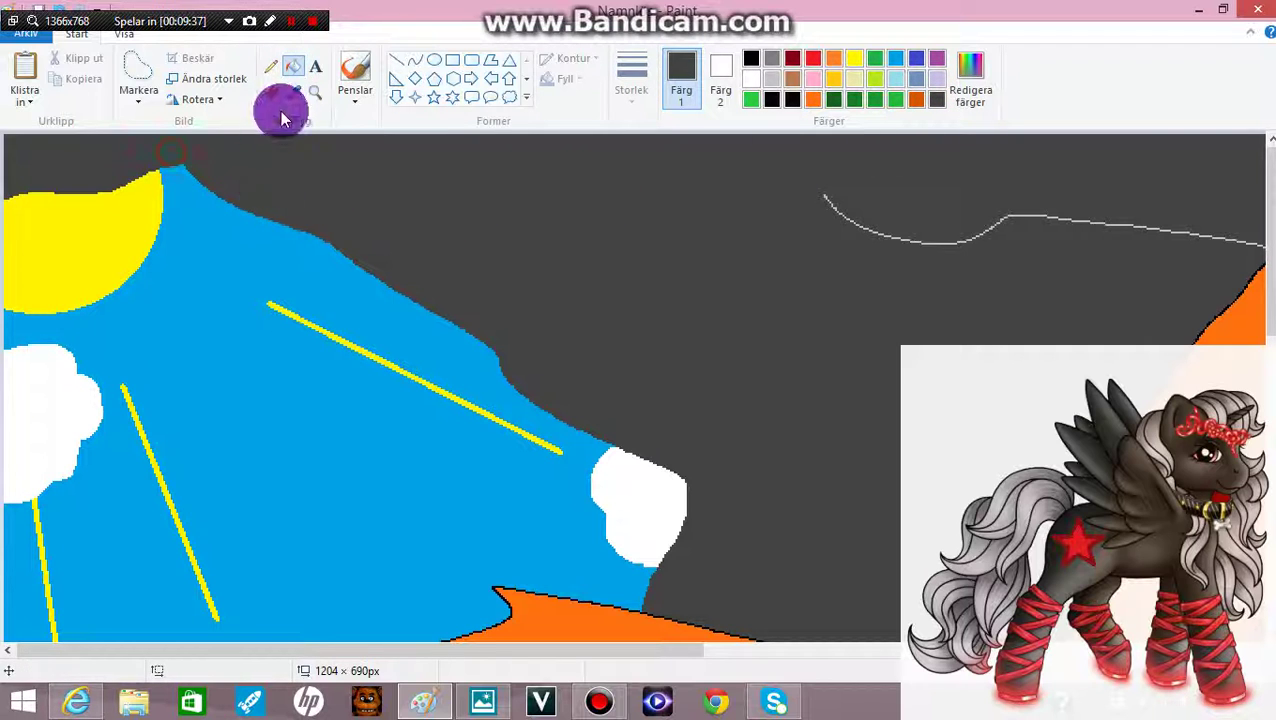
pyautogui.click(315, 91)
pyautogui.rightClick(342, 191)
pyautogui.rightClick(316, 212)
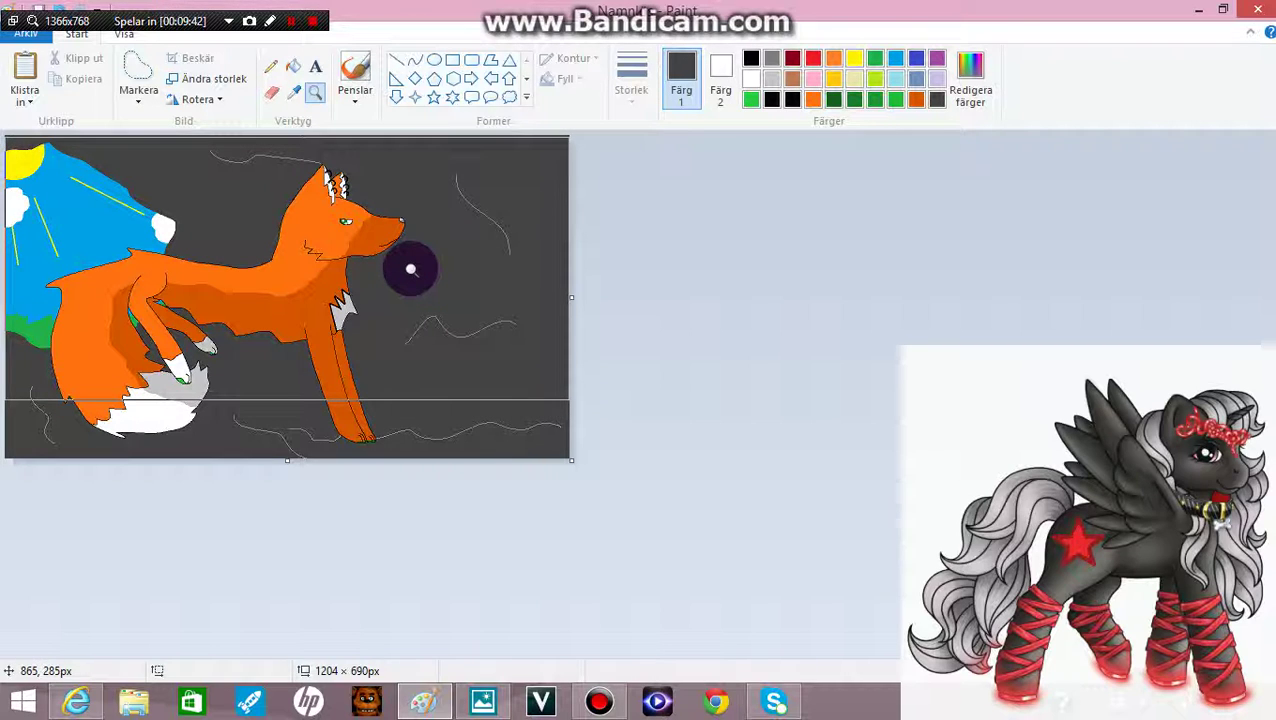
pyautogui.click(411, 269)
pyautogui.click(755, 265)
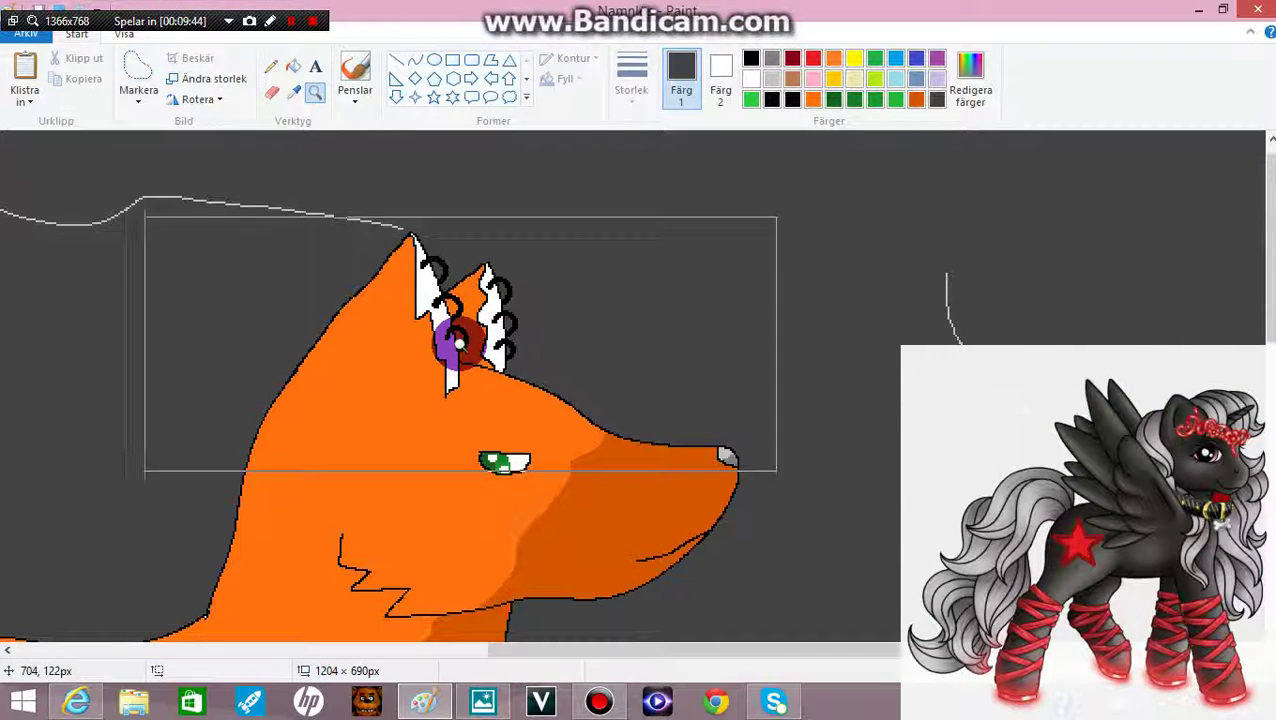
pyautogui.rightClick(561, 322)
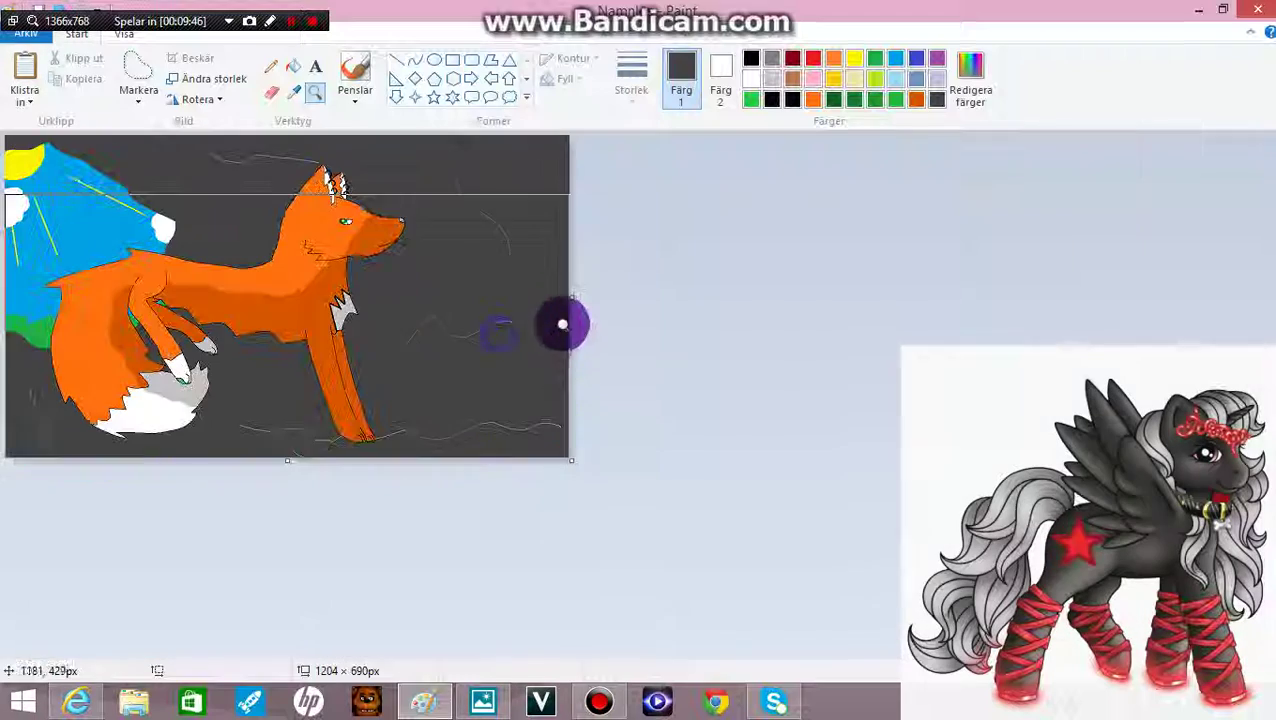
# Add the light blue text "SRY FOR ALL THE FAILS" with "XD" on a second line, on the dark background above the fox's back
pyautogui.click(315, 72)
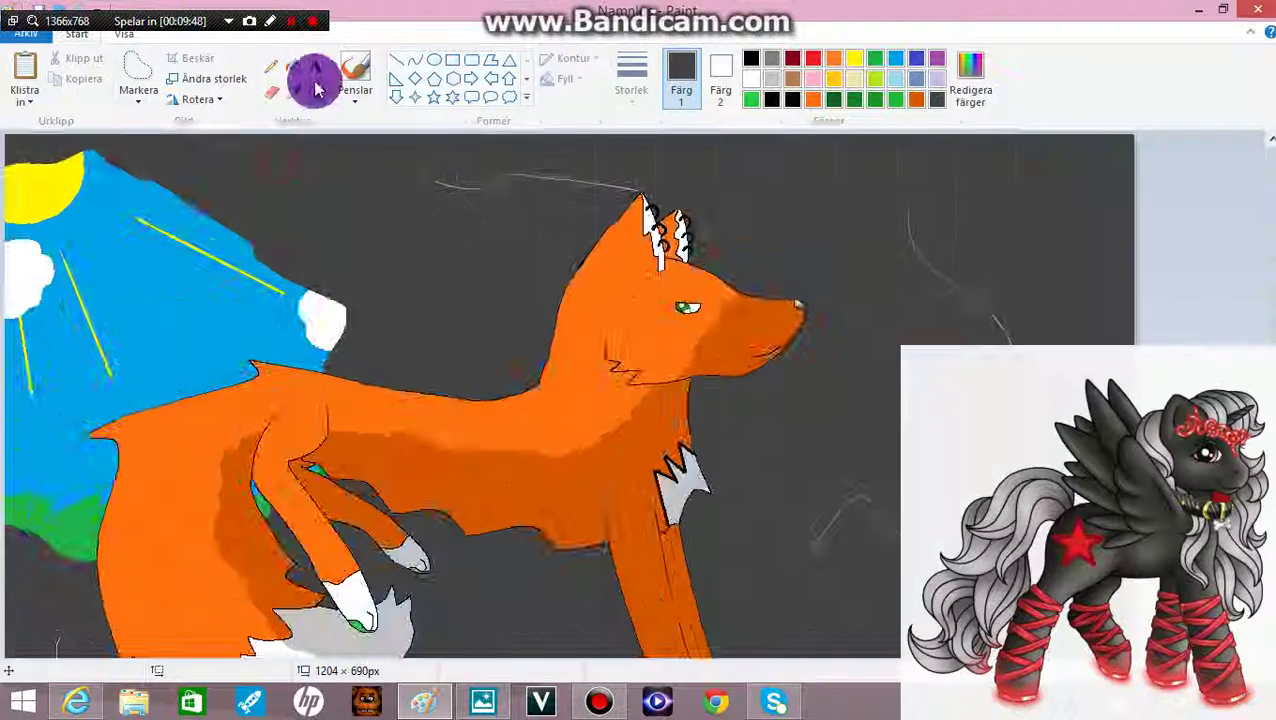
pyautogui.click(751, 58)
pyautogui.click(792, 58)
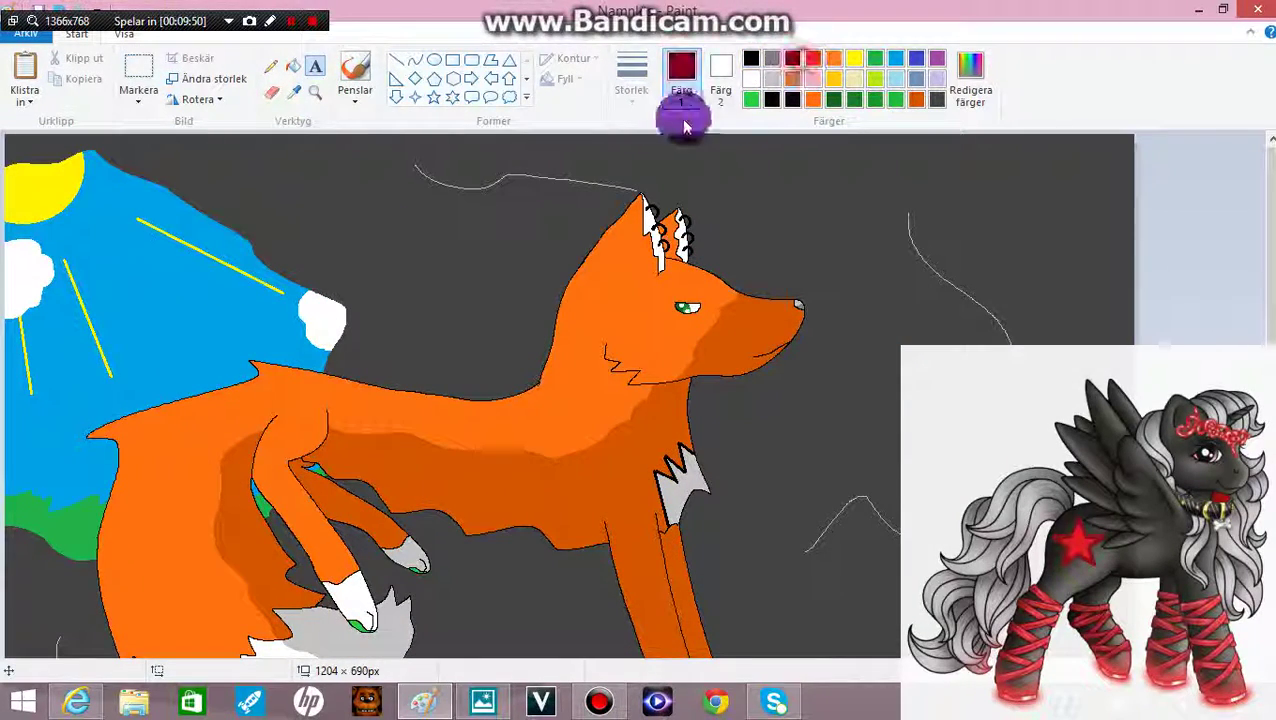
pyautogui.click(896, 62)
pyautogui.click(390, 197)
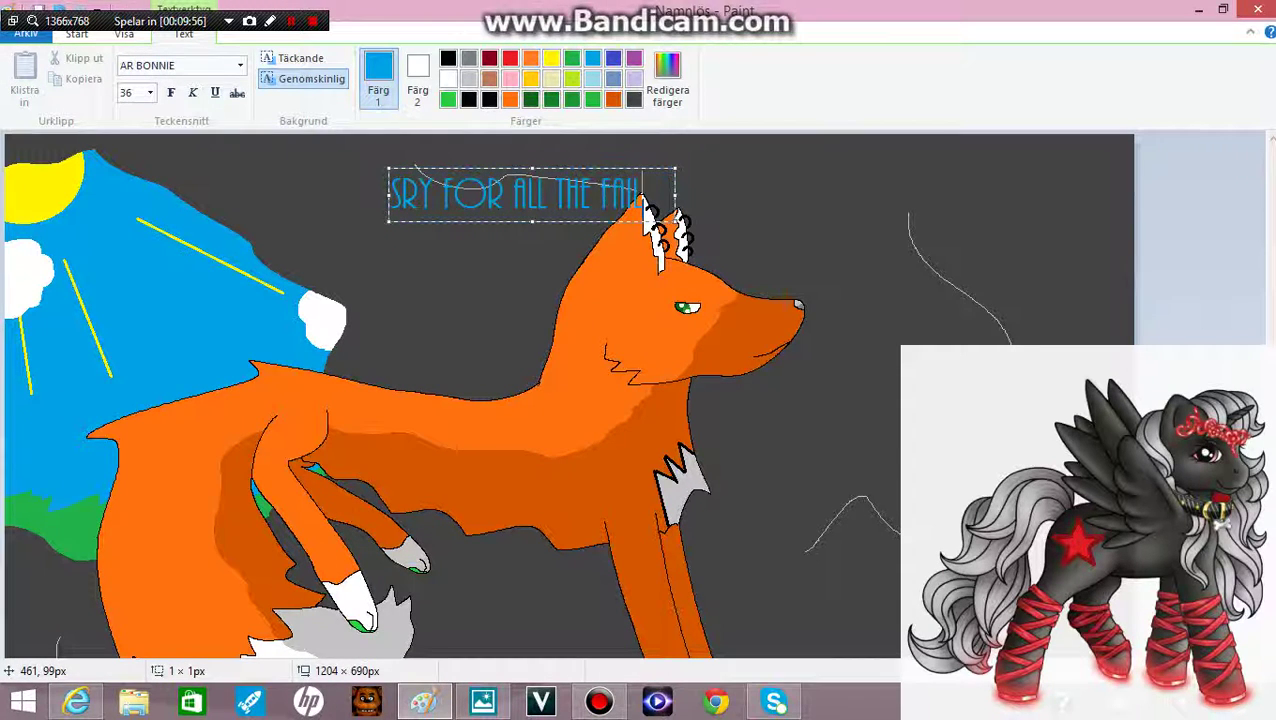
pyautogui.write('SRY FOR ALL THE FAILS')
pyautogui.press('Return')
pyautogui.write('XD')
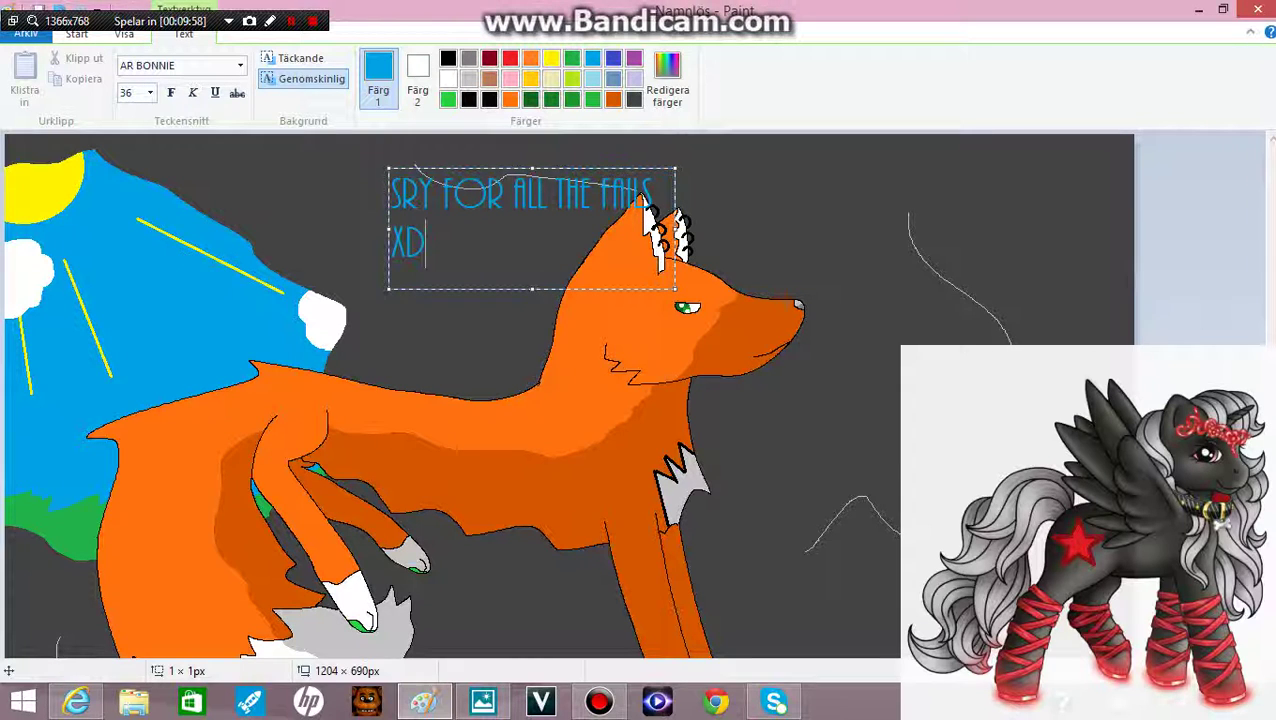